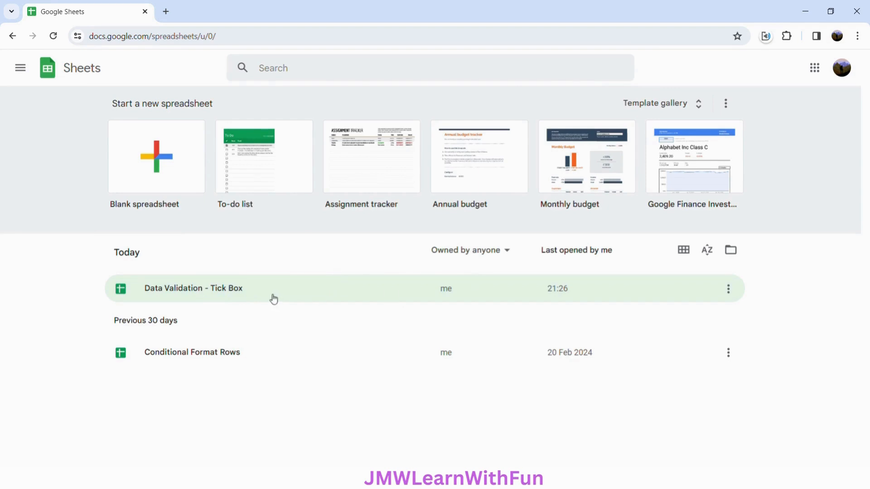
# Copy the "Data Validation - Tick Box" spreadsheet as "Data Validation - Dependent Dropdown" and close the original file
pyautogui.click(274, 299)
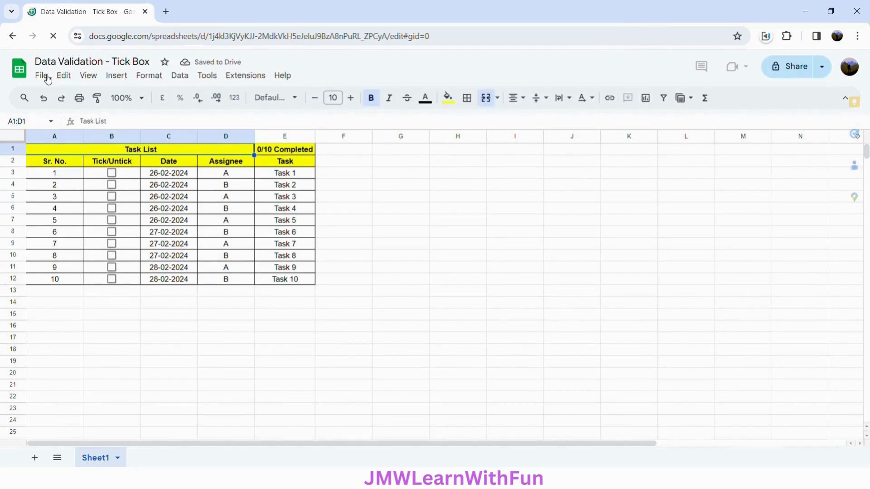
pyautogui.click(42, 76)
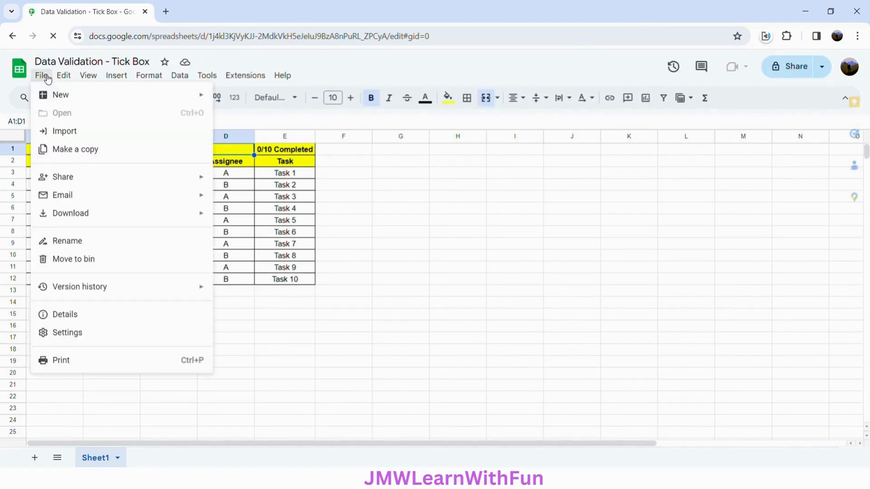
pyautogui.click(71, 150)
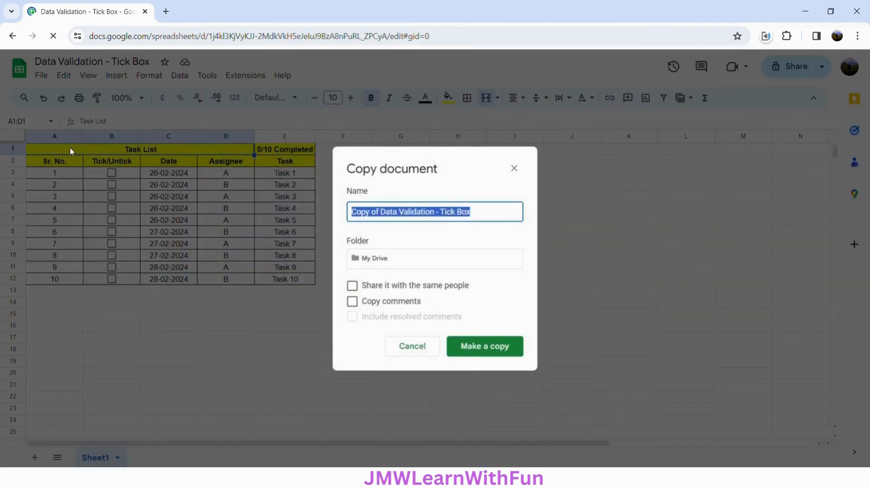
pyautogui.click(384, 217)
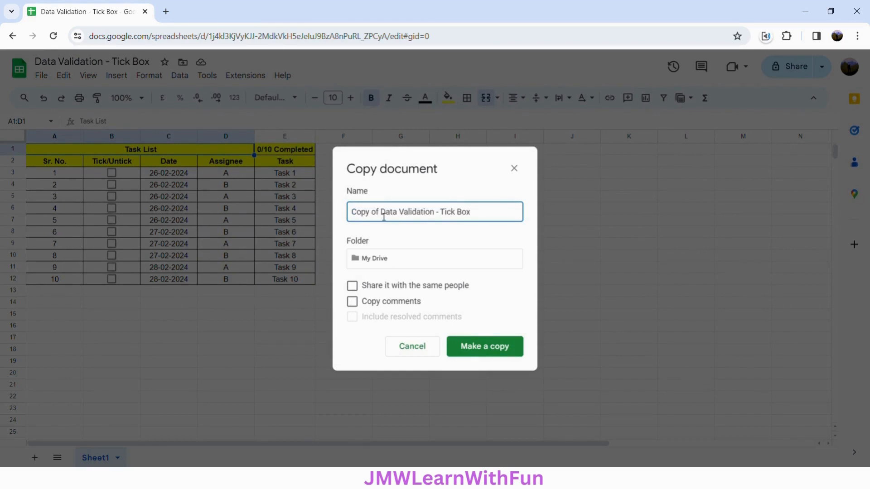
pyautogui.moveTo(386, 216); pyautogui.dragTo(352, 216)
pyautogui.press('BackSpace')
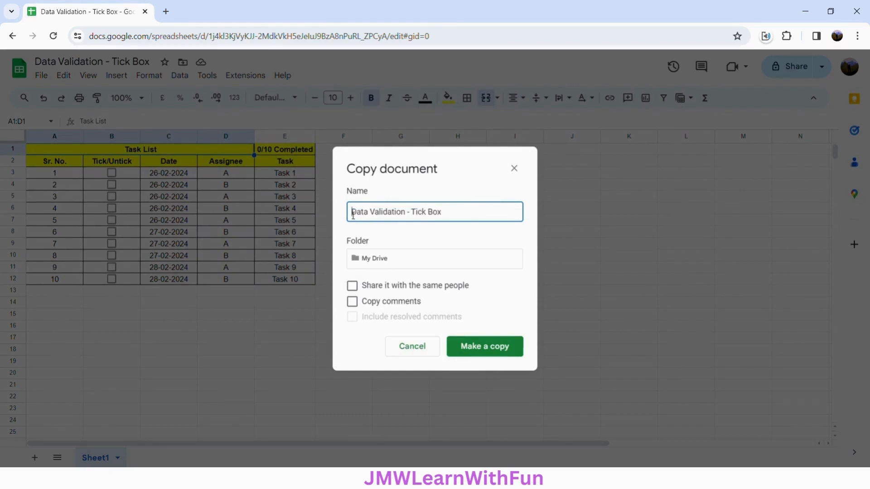
pyautogui.moveTo(411, 217); pyautogui.dragTo(450, 220)
pyautogui.write('Dependent')
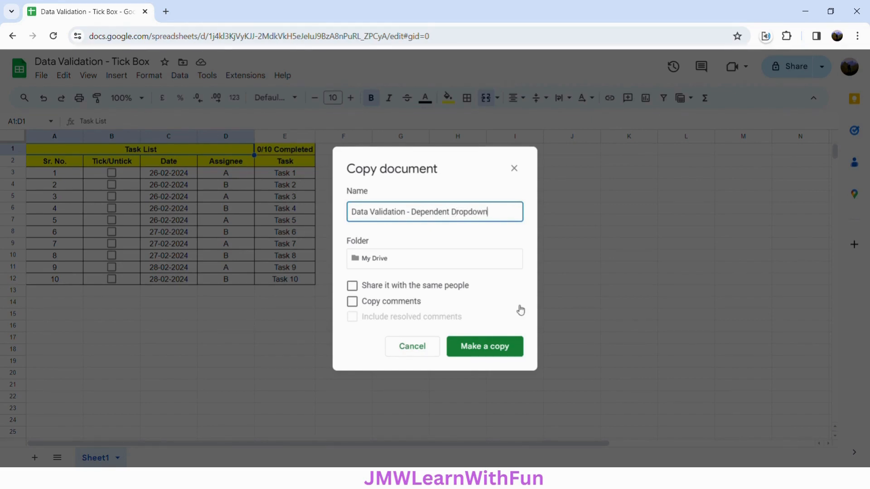
pyautogui.click(507, 351)
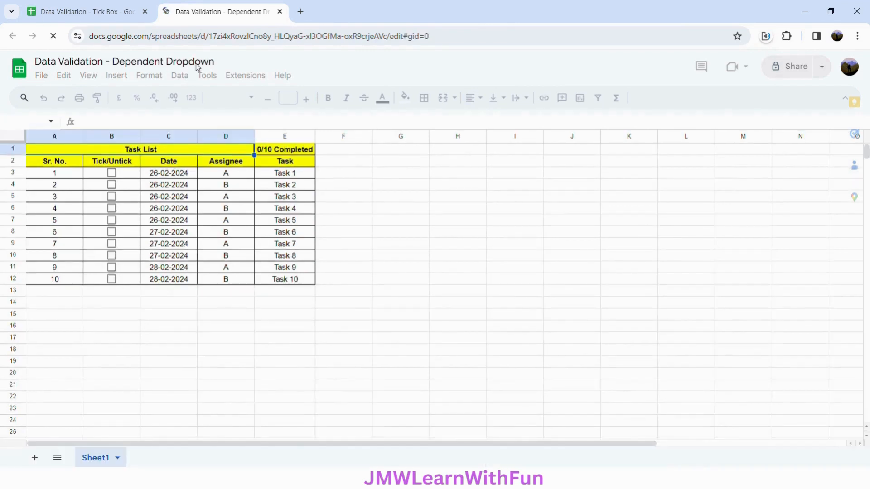
pyautogui.click(145, 12)
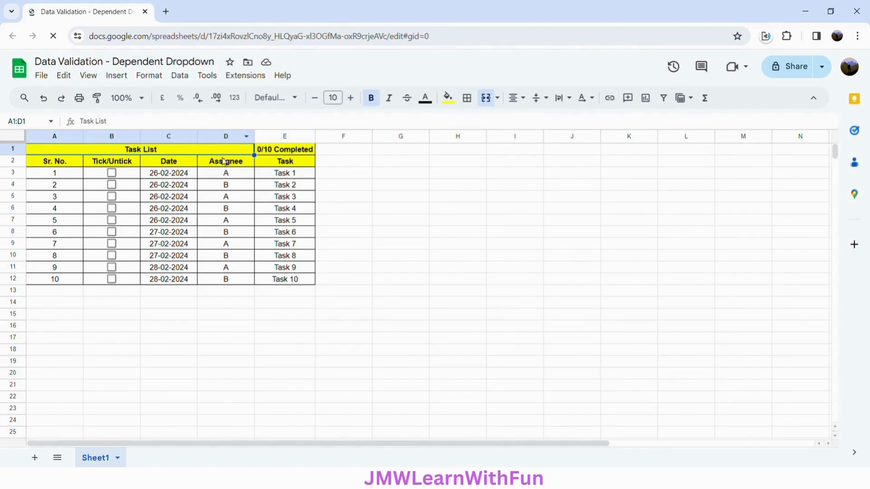
# Insert a column between Assignee and Task and give it the header "Department" in E2
pyautogui.click(270, 137)
pyautogui.rightClick(270, 138)
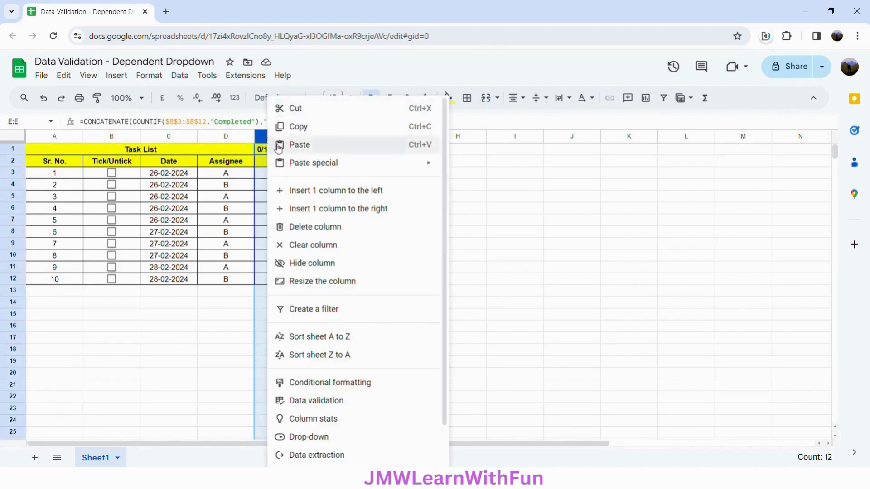
pyautogui.click(330, 192)
pyautogui.click(285, 164)
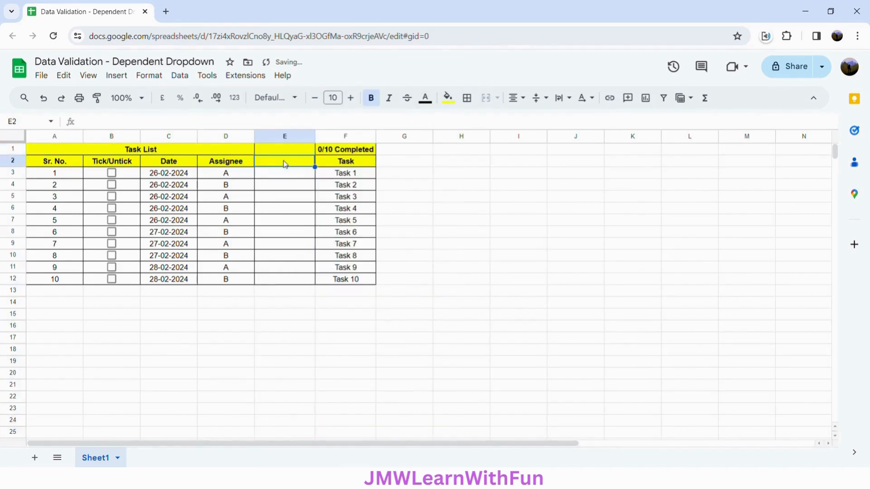
pyautogui.write('Department')
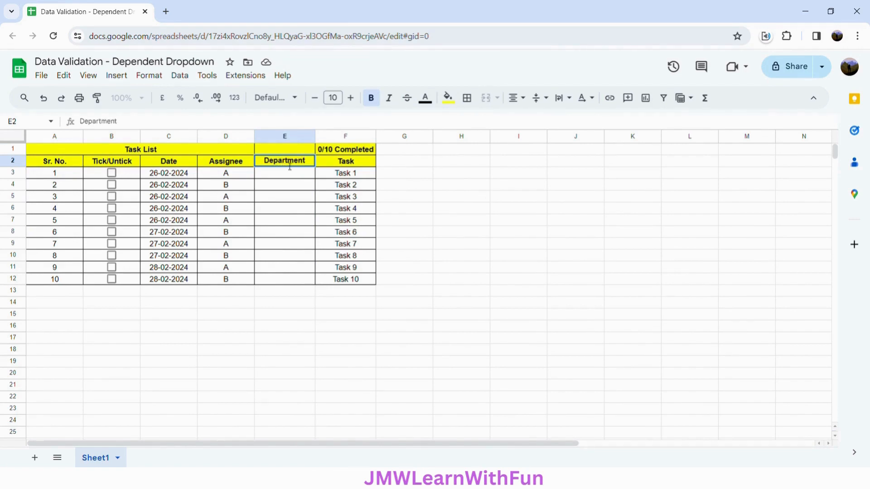
pyautogui.press('Return')
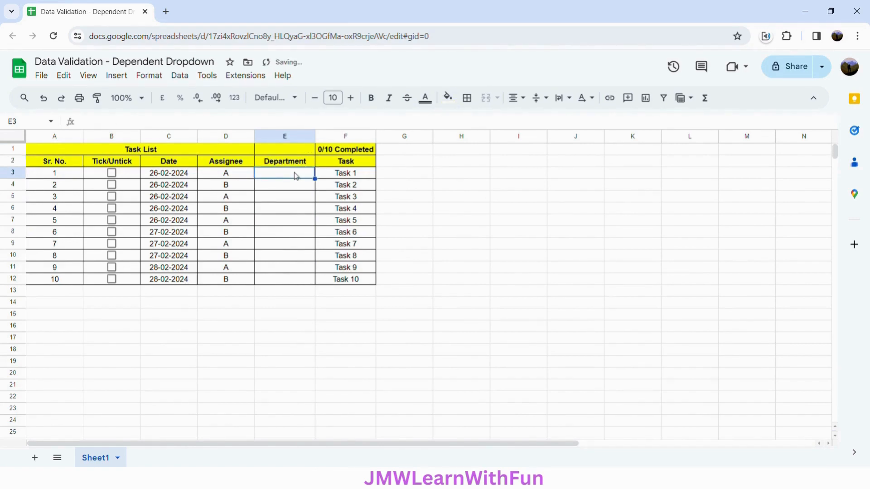
# Enter "Department 1" for the first three tasks in E3:E5
pyautogui.write('De')
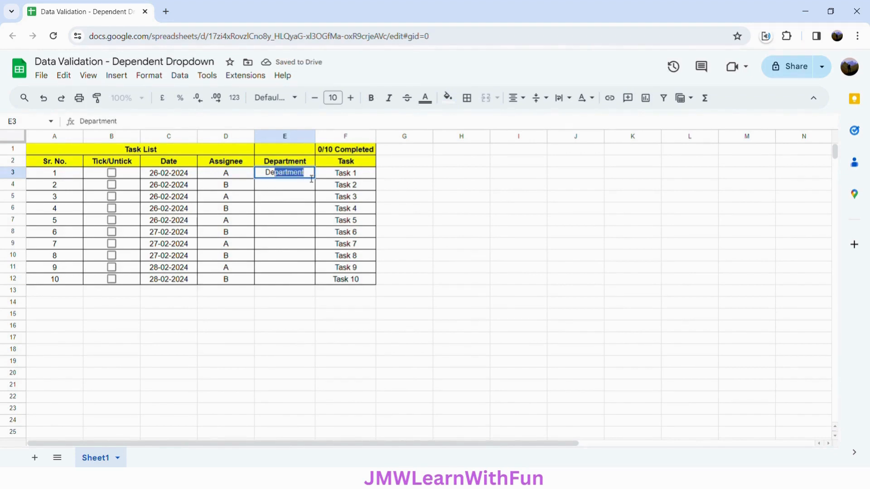
pyautogui.write('partment 1')
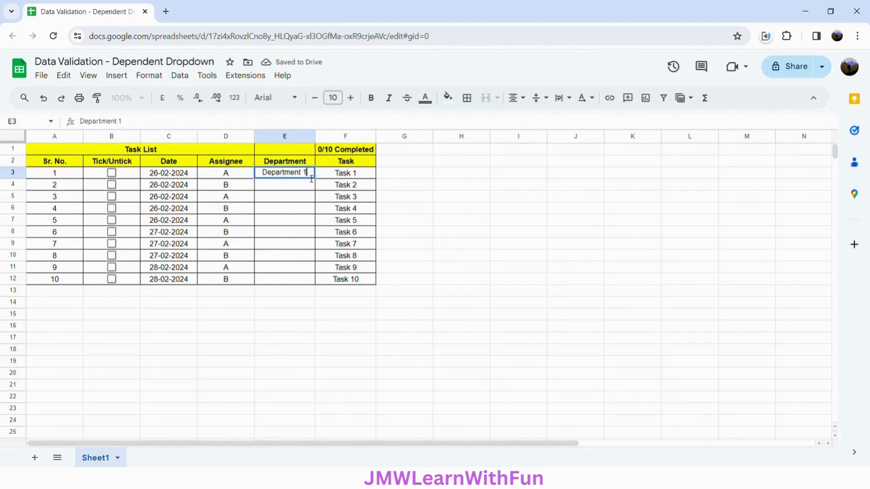
pyautogui.press('Return')
pyautogui.click(311, 176)
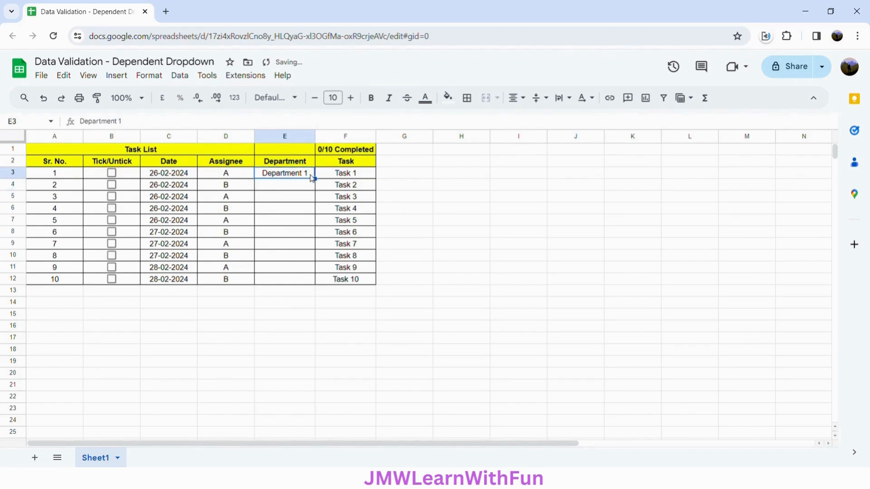
pyautogui.hotkey('ctrl', 'c')
pyautogui.moveTo(309, 188); pyautogui.dragTo(308, 197)
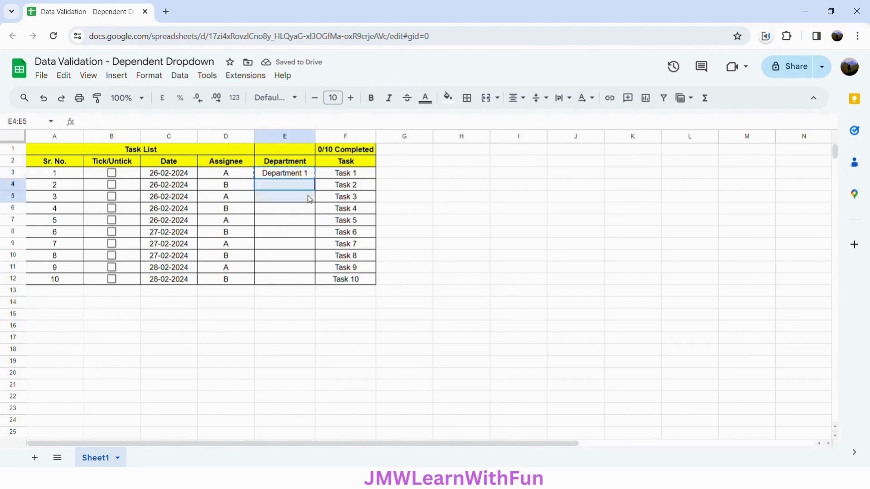
pyautogui.hotkey('ctrl', 'v')
# Fill the rest of the Department column with Department 2 in E6:E9, Department 3 in E10 and Department 4 in E11:E12
pyautogui.click(309, 199)
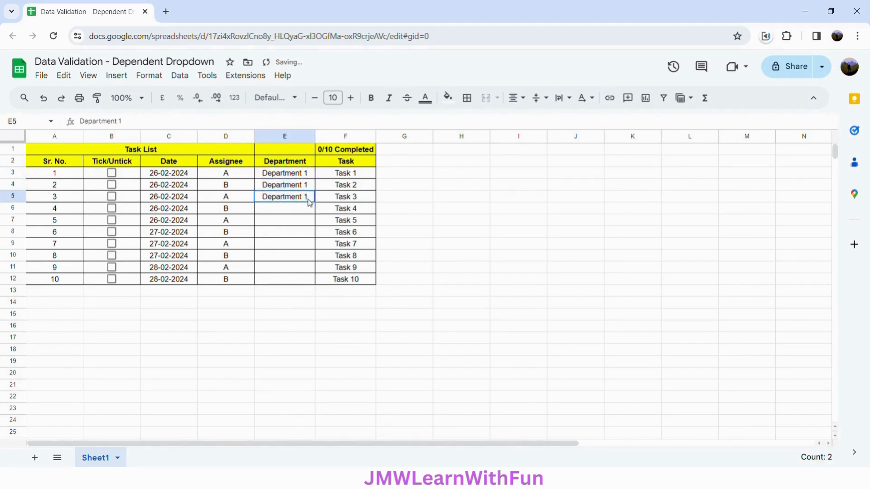
pyautogui.moveTo(320, 209); pyautogui.dragTo(309, 271)
pyautogui.click(306, 214)
pyautogui.hotkey('ctrl', 'c')
pyautogui.hotkey('ctrl', 'v')
pyautogui.click(308, 245)
pyautogui.click(307, 256)
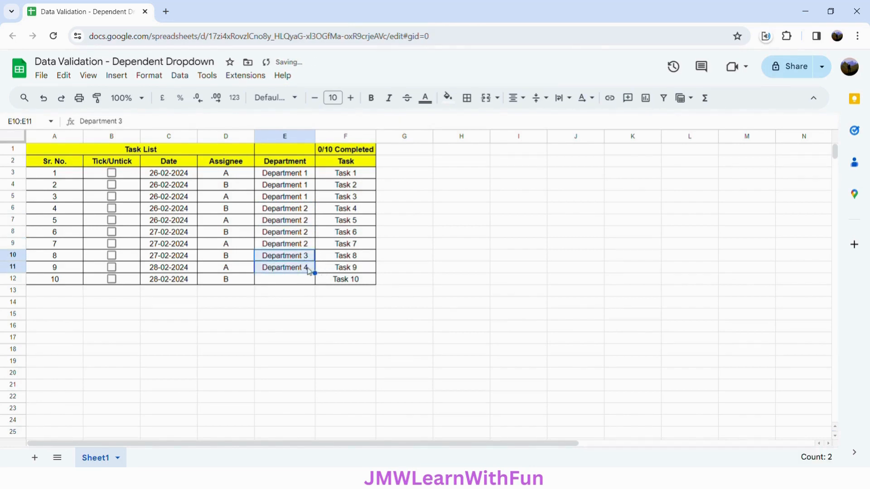
pyautogui.click(309, 271)
pyautogui.click(305, 281)
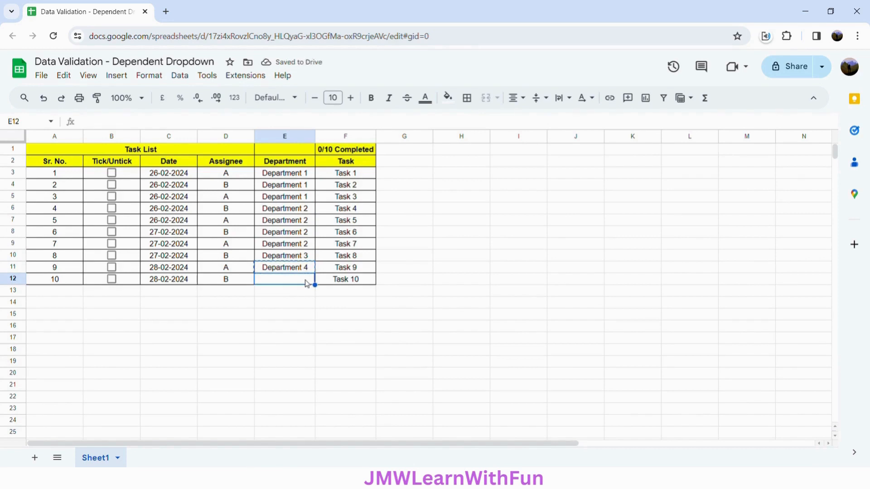
pyautogui.hotkey('ctrl', 'v')
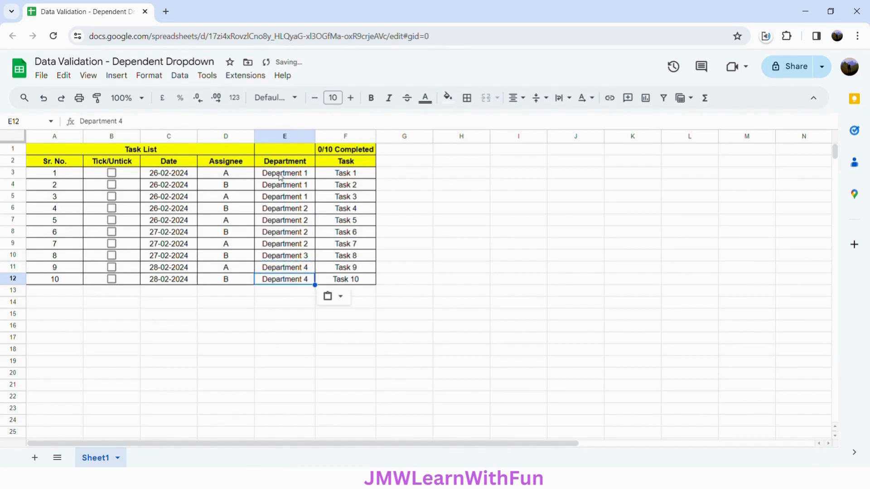
# Change the assignees of the Department 2 tasks in D6:D9 to C, D, C and C
pyautogui.click(240, 175)
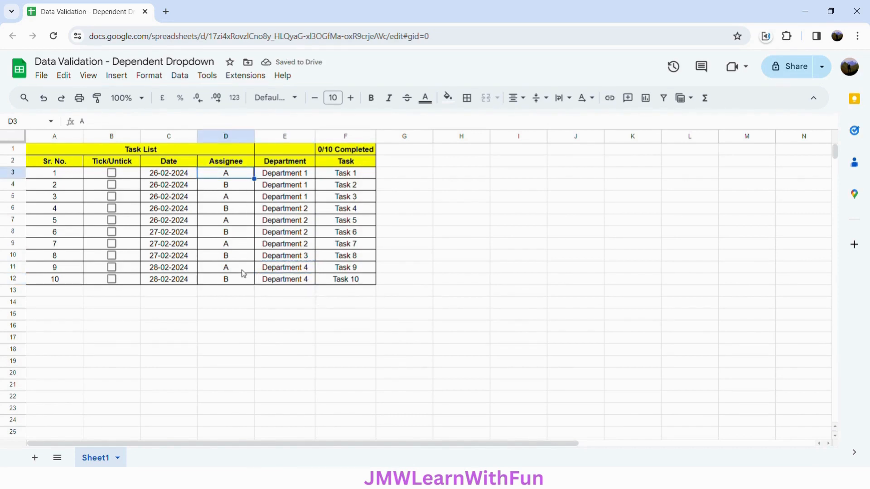
pyautogui.click(235, 214)
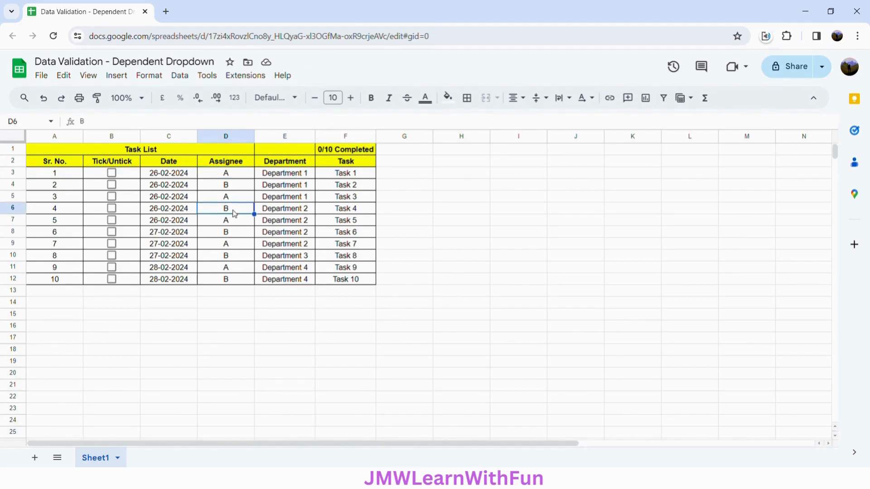
pyautogui.write('C')
pyautogui.press('Return')
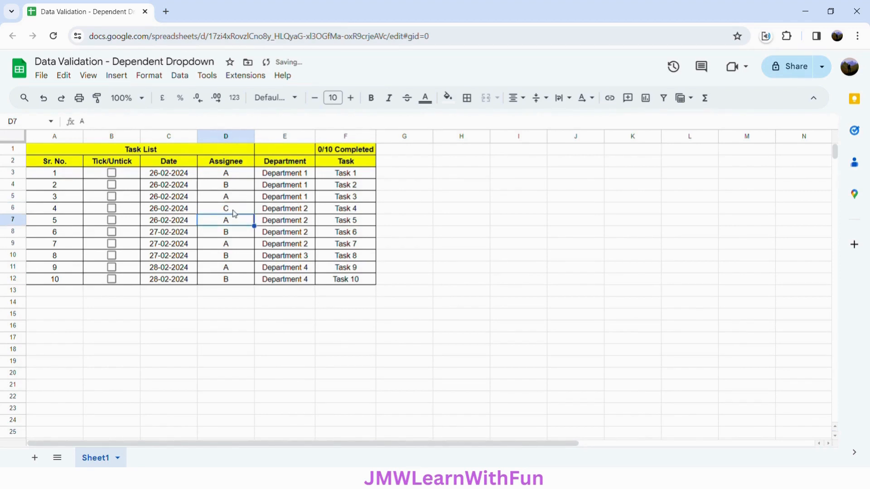
pyautogui.write('D')
pyautogui.press('Return')
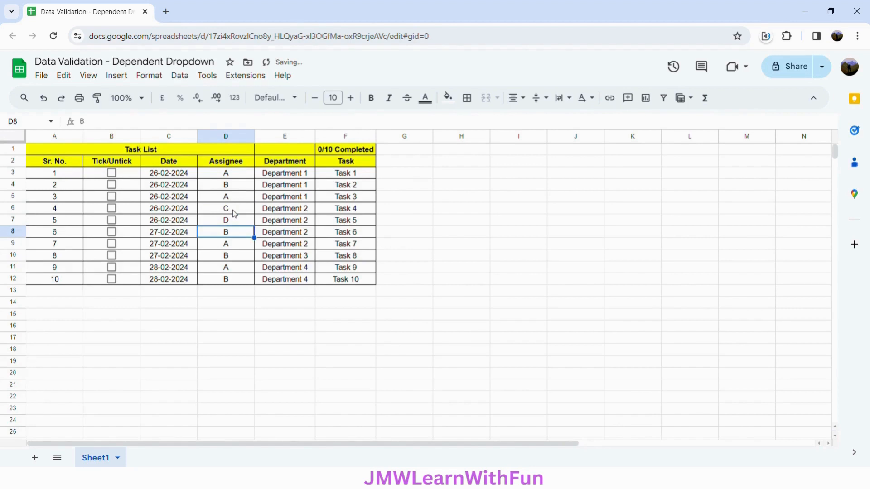
pyautogui.write('C')
pyautogui.press('Return')
pyautogui.write('C')
pyautogui.press('Return')
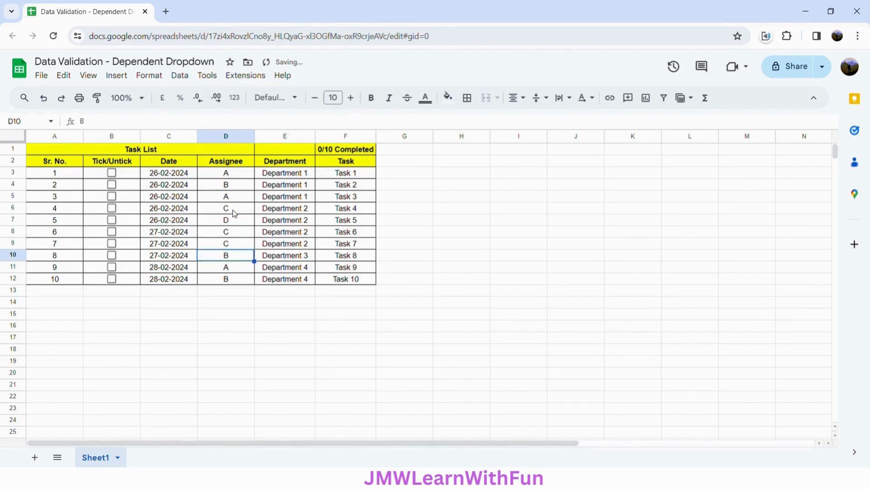
# Change the assignees of the last three tasks in D10:D12 to E, F and G
pyautogui.write('E')
pyautogui.press('Return')
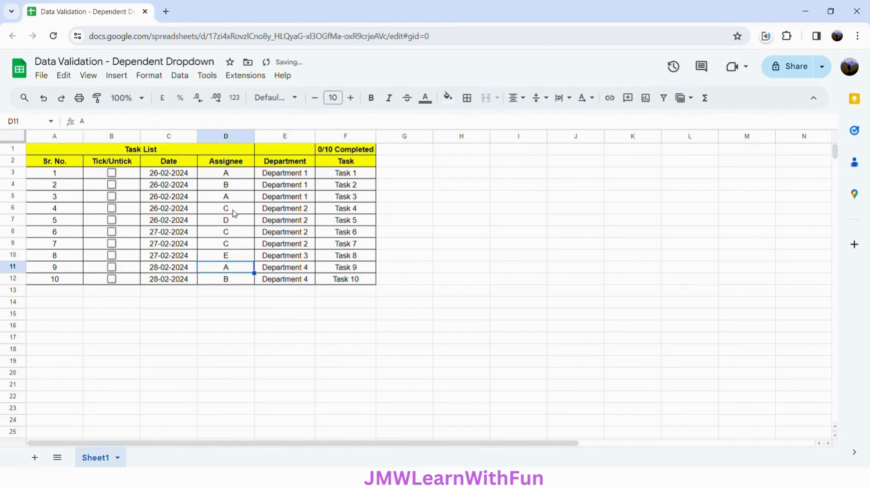
pyautogui.write('F')
pyautogui.press('Return')
pyautogui.write('G')
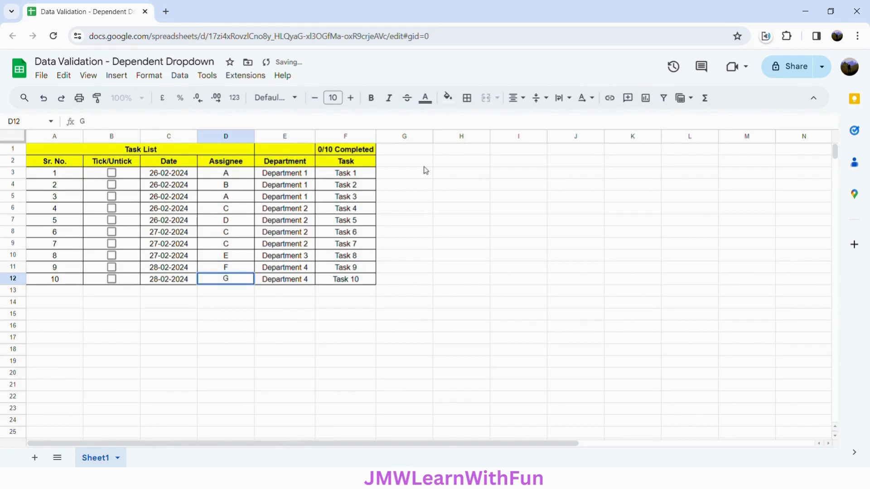
# Copy the Department header from E2 to cell H1
pyautogui.click(299, 165)
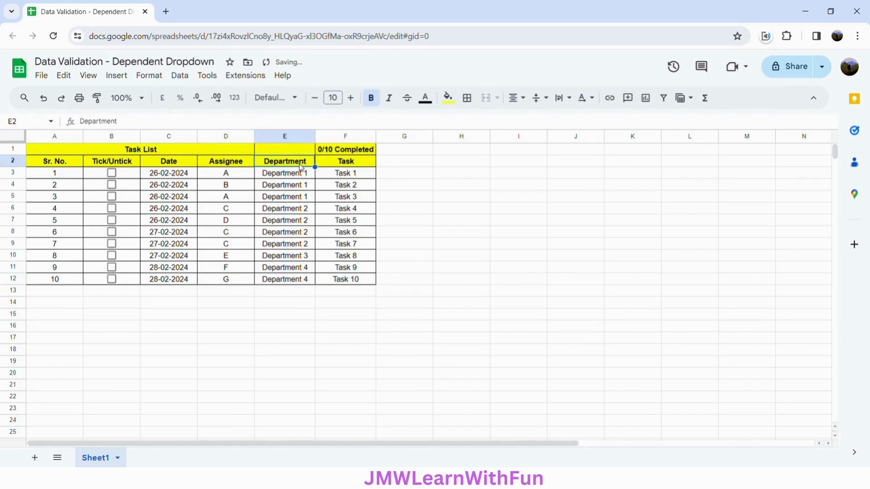
pyautogui.hotkey('ctrl', 'c')
pyautogui.click(459, 152)
pyautogui.hotkey('ctrl', 'v')
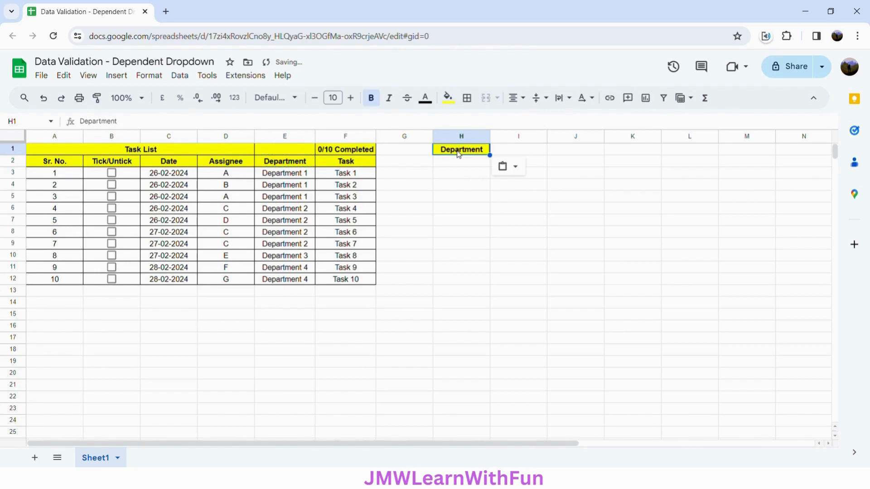
# Enter the formula =UNIQUE($E$3:$E$12) in H2 to list the distinct departments under the Department header
pyautogui.click(462, 164)
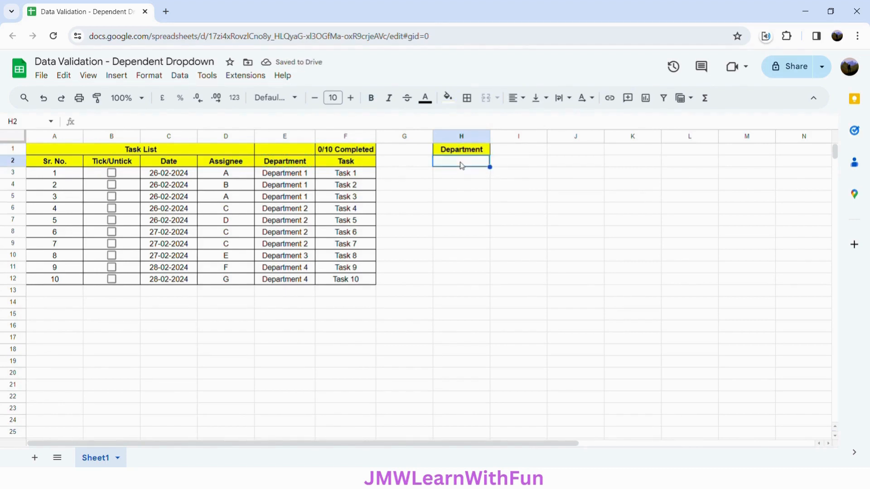
pyautogui.write('=')
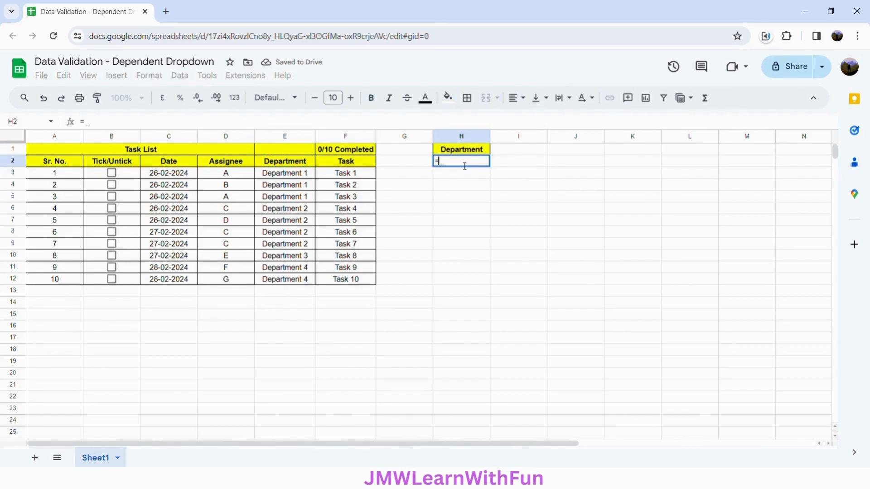
pyautogui.write('UNI')
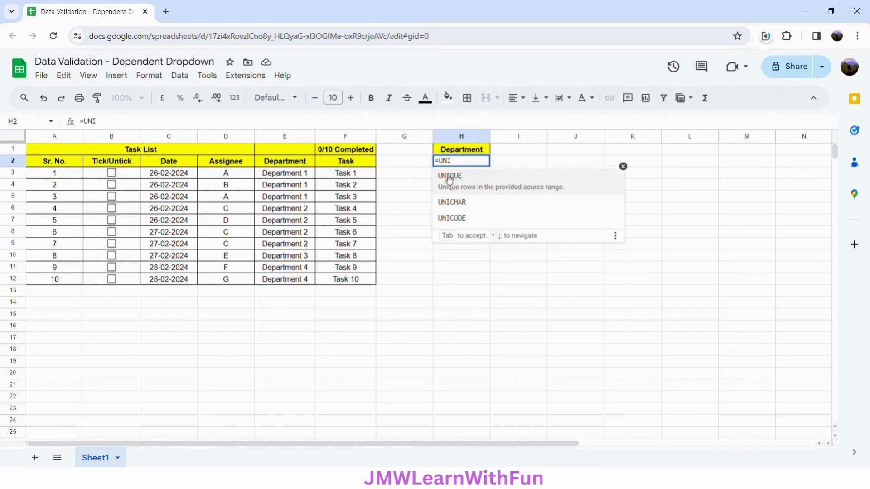
pyautogui.click(553, 190)
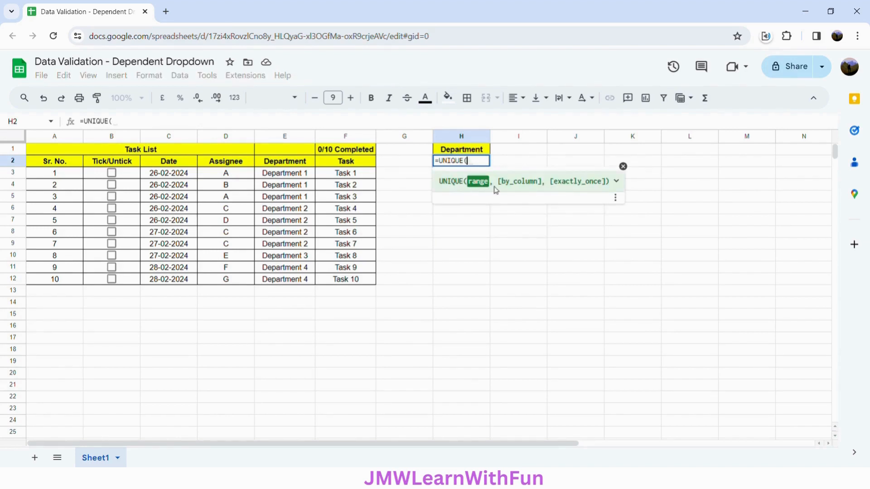
pyautogui.click(616, 181)
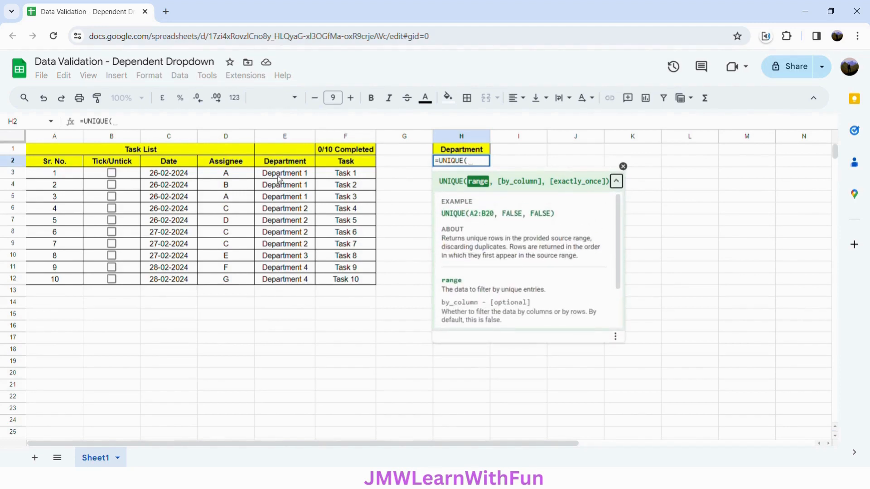
pyautogui.moveTo(279, 177); pyautogui.dragTo(285, 282)
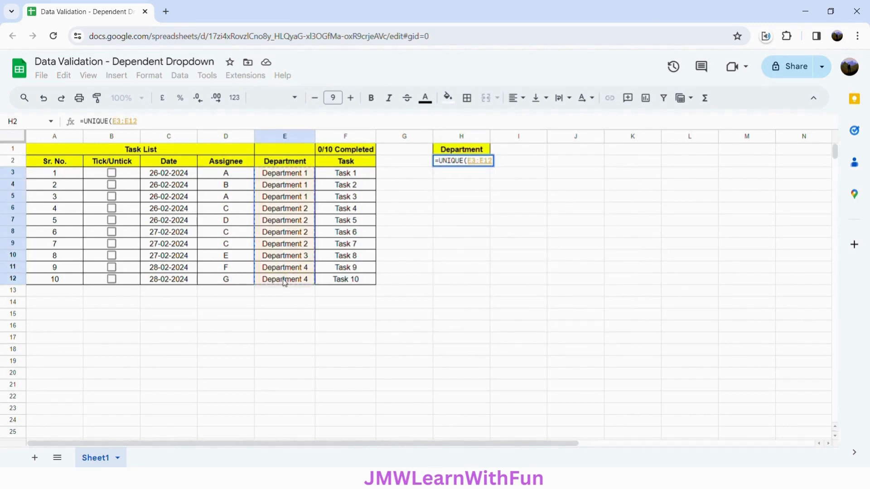
pyautogui.press('F4')
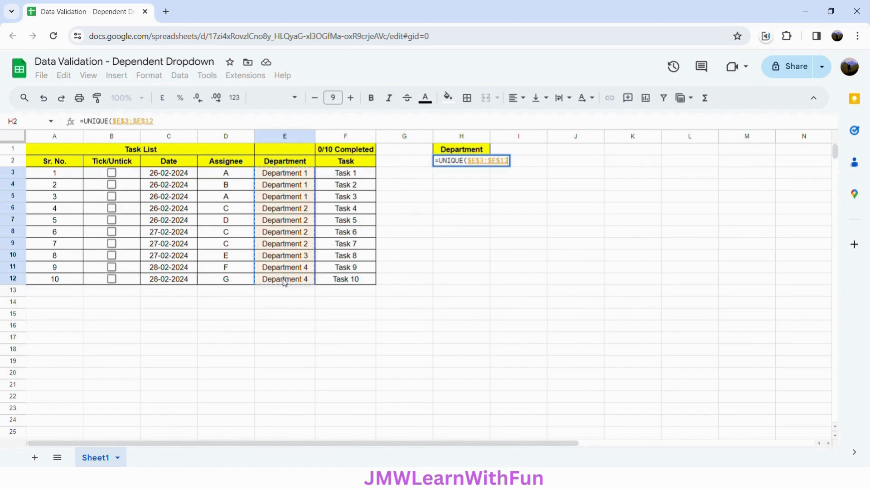
pyautogui.write(')')
pyautogui.press('Return')
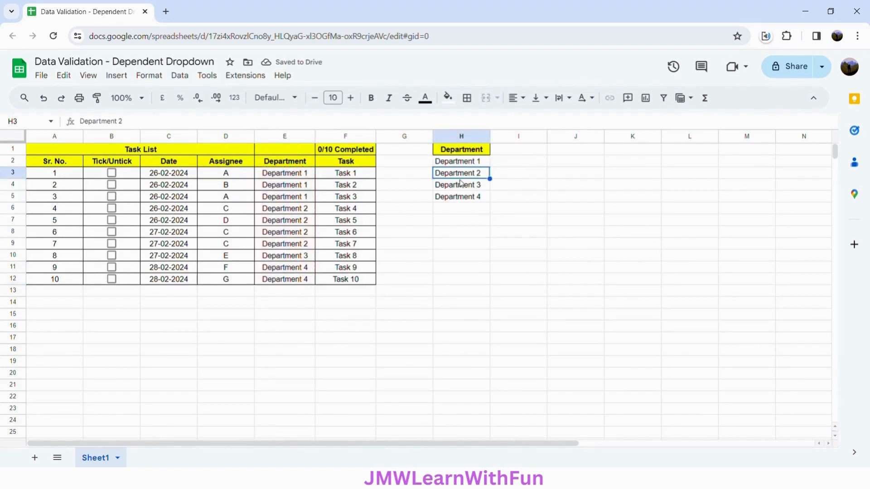
# Copy the department list in H2:H5 and paste it as values only starting at I2
pyautogui.click(481, 162)
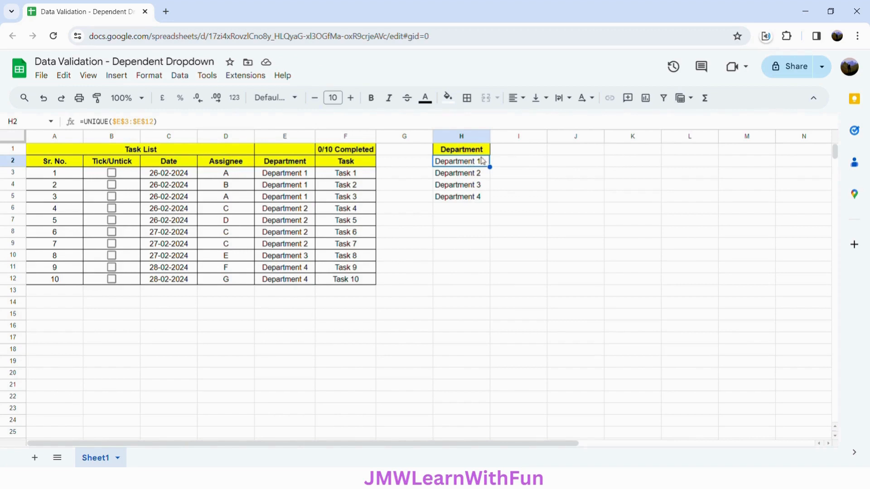
pyautogui.click(513, 168)
pyautogui.moveTo(473, 163); pyautogui.dragTo(474, 201)
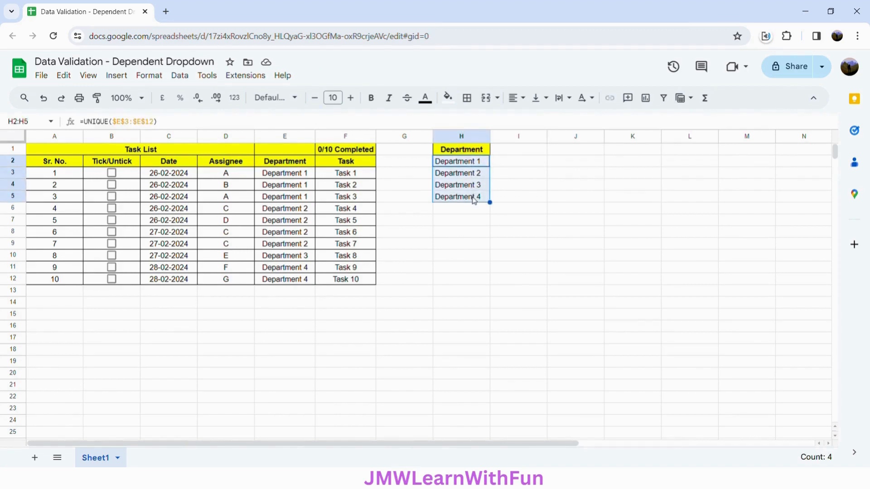
pyautogui.hotkey('ctrl', 'c')
pyautogui.click(501, 168)
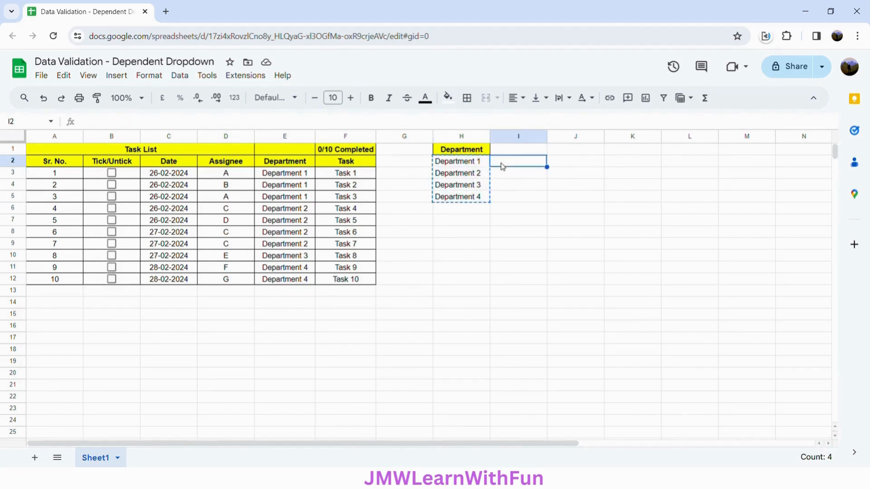
pyautogui.rightClick(502, 167)
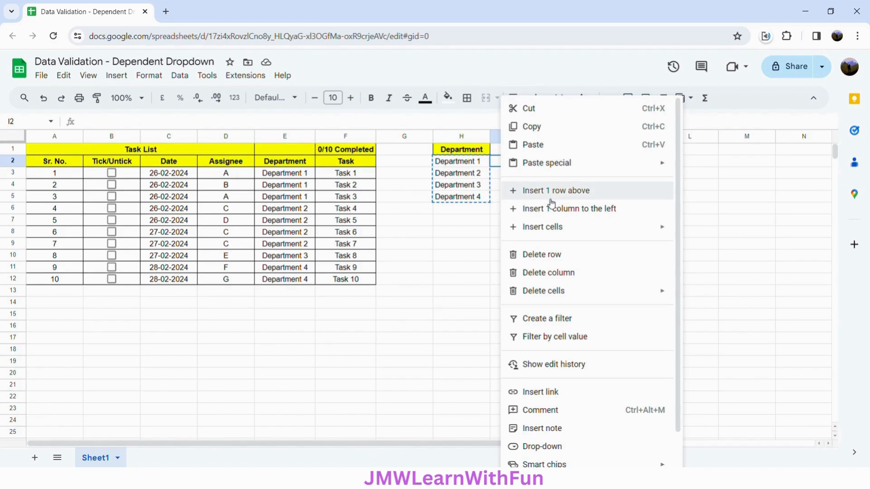
pyautogui.moveTo(666, 163)
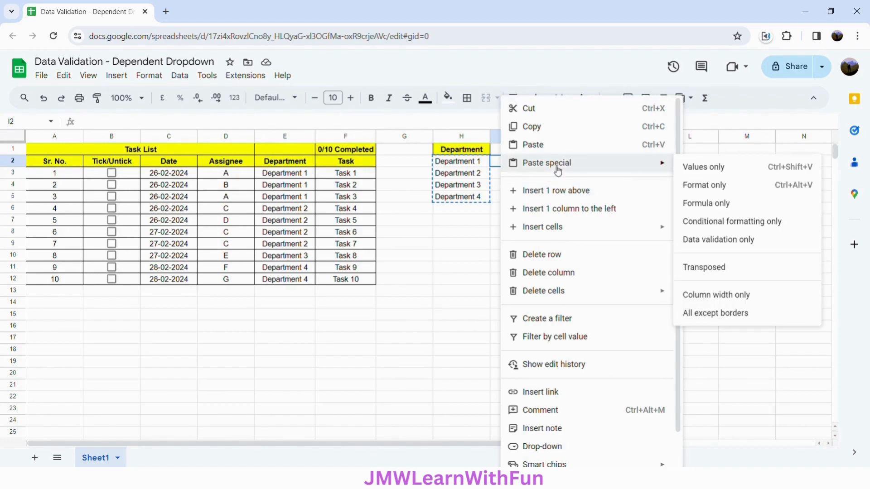
pyautogui.click(704, 175)
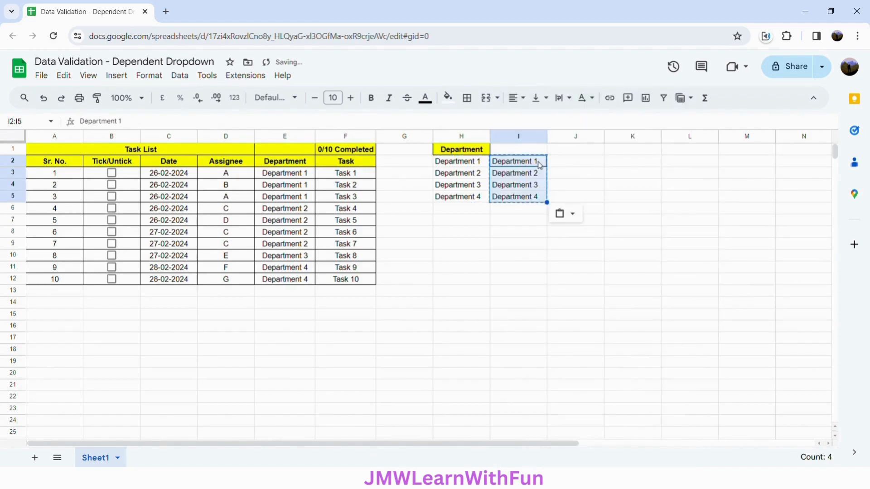
# Copy the values in I2:I5 transposed into row 1 starting at J1, and clear I2:I5
pyautogui.click(564, 152)
pyautogui.rightClick(563, 153)
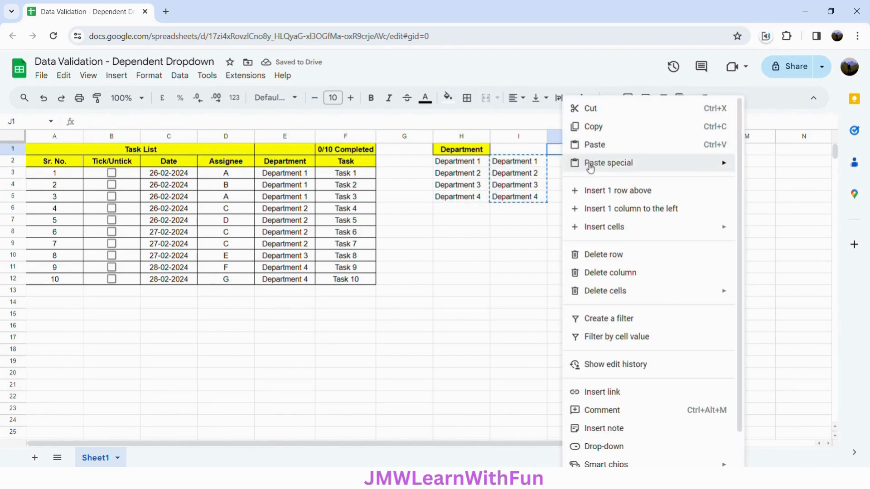
pyautogui.moveTo(590, 168)
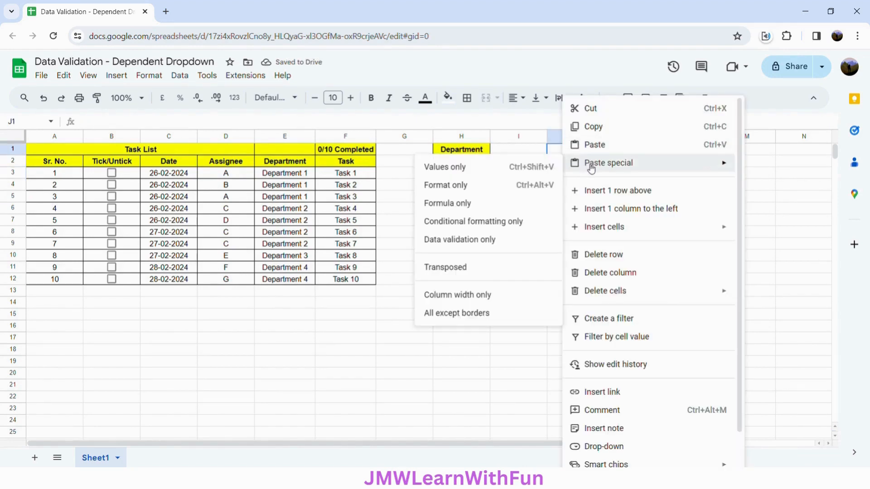
pyautogui.click(479, 266)
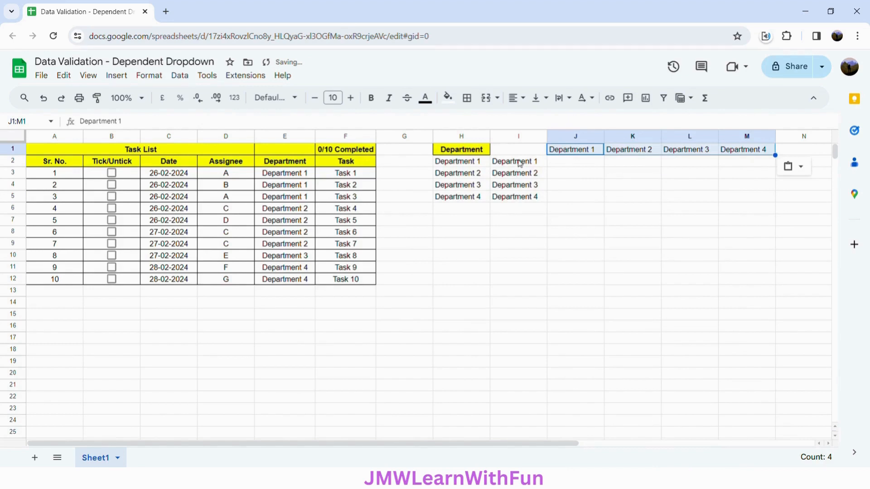
pyautogui.moveTo(520, 163); pyautogui.dragTo(524, 198)
pyautogui.press('Delete')
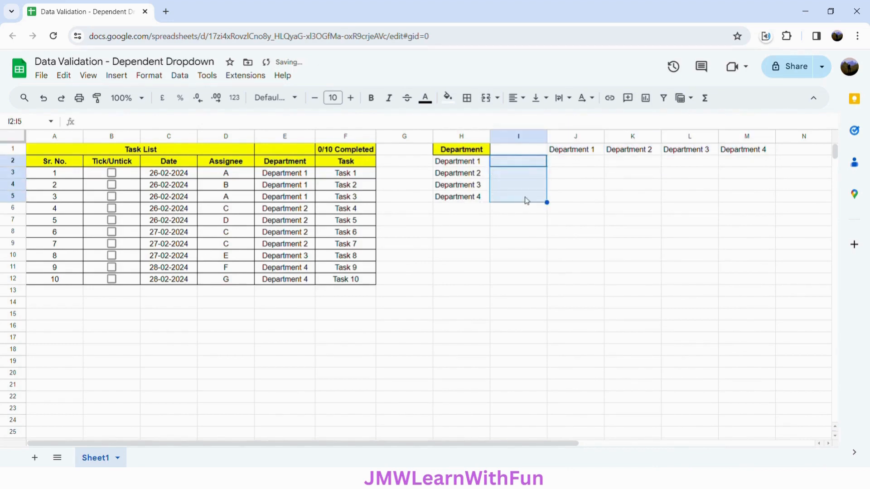
# Copy the header formatting of H1 onto the department names in J1:M1 with the format painter
pyautogui.click(475, 155)
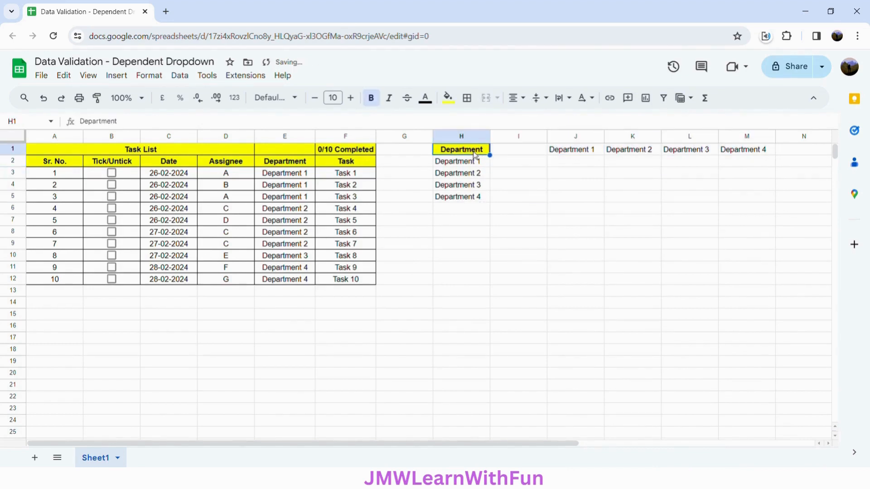
pyautogui.click(99, 103)
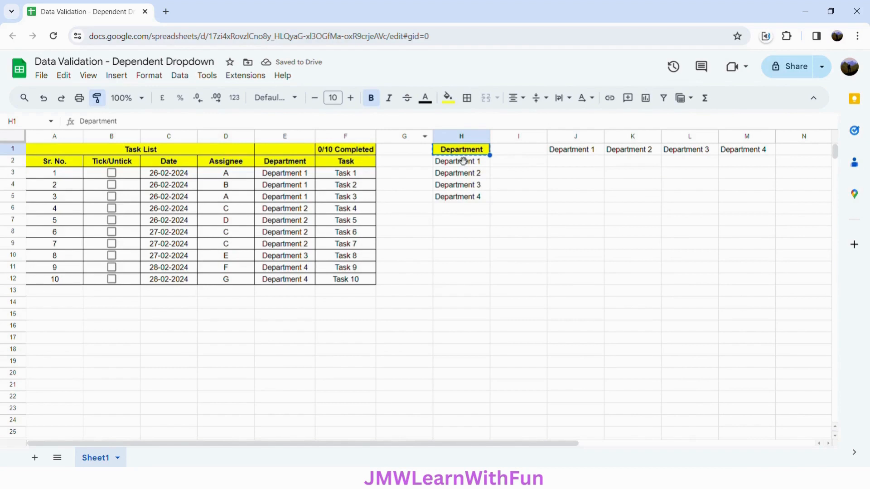
pyautogui.click(562, 153)
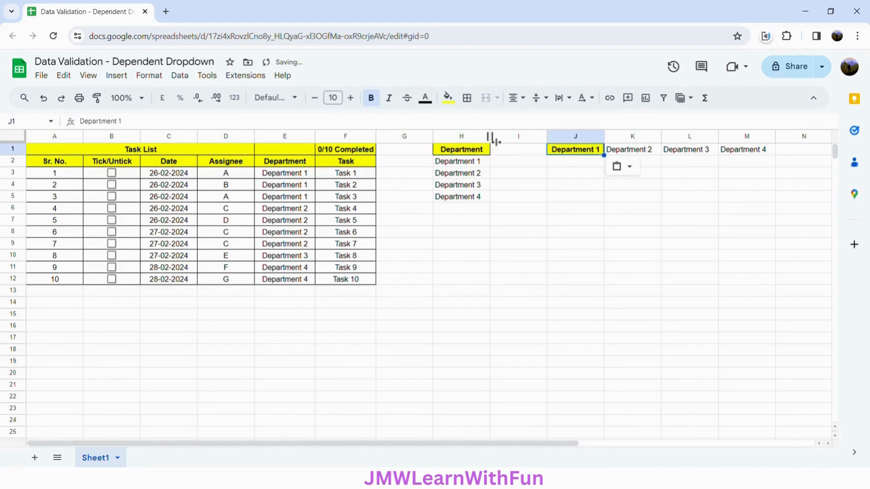
pyautogui.click(97, 97)
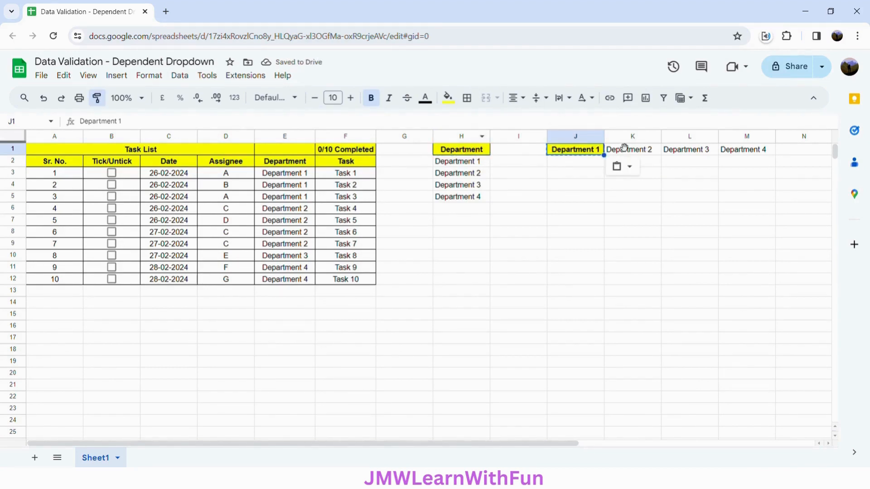
pyautogui.click(639, 150)
pyautogui.moveTo(638, 151); pyautogui.dragTo(729, 152)
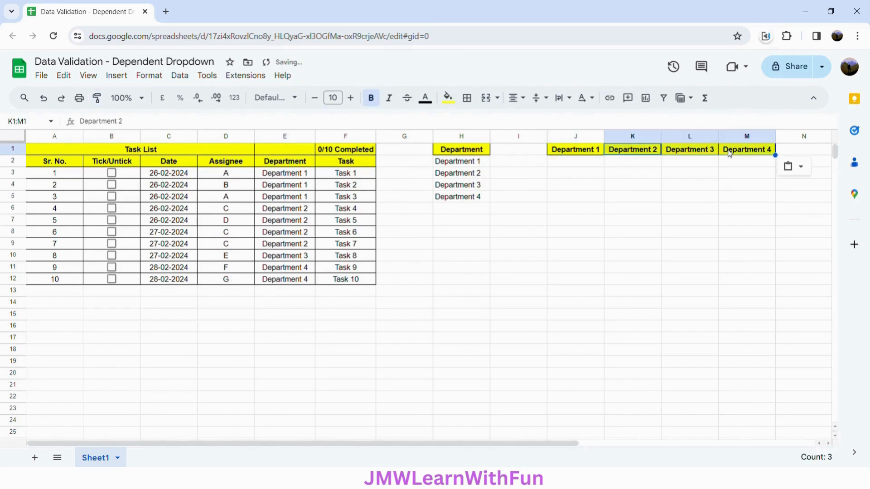
# Enter the formula =FILTER($D$3:$D$12,$E$3:$E$12=J1) in J2 to list the Department 1 assignees
pyautogui.click(571, 165)
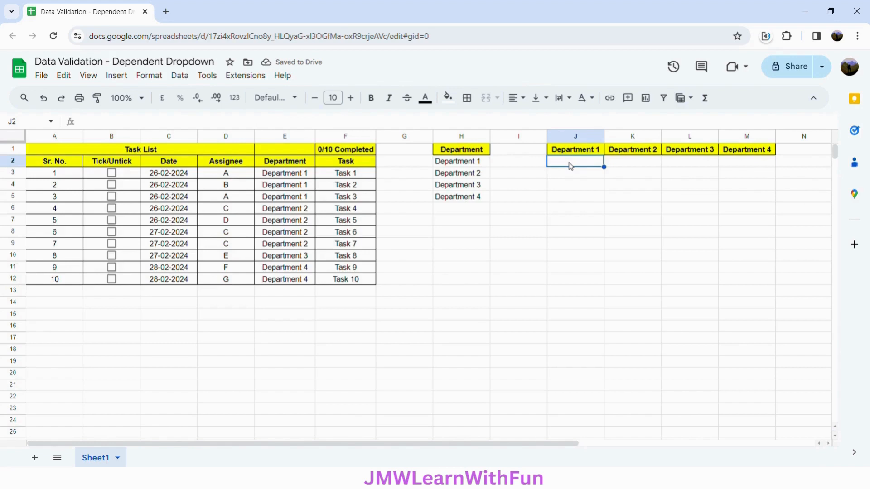
pyautogui.write('=')
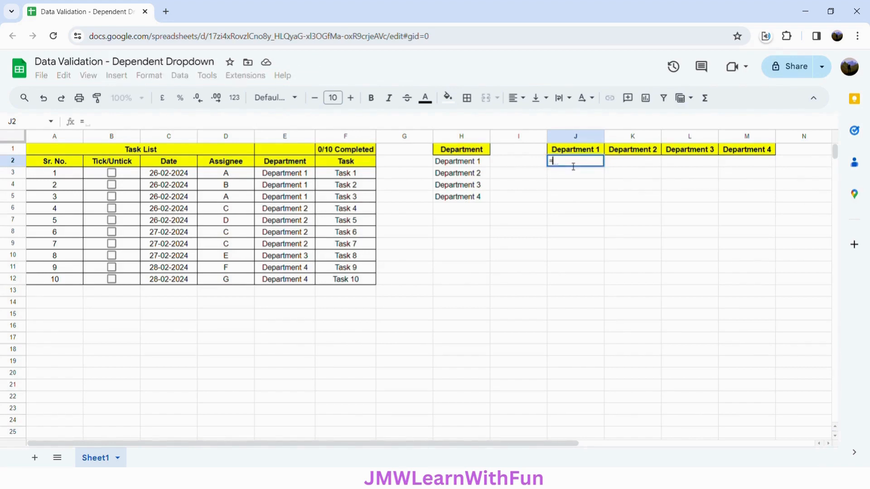
pyautogui.write('FI')
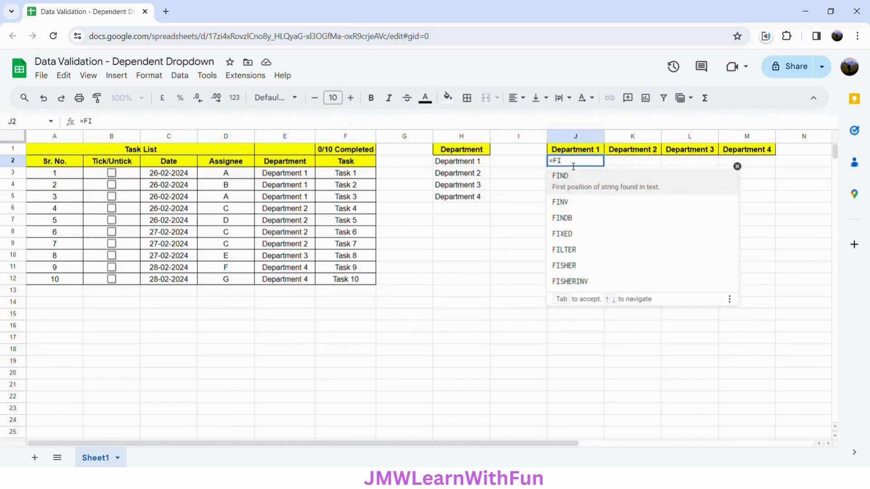
pyautogui.write('L')
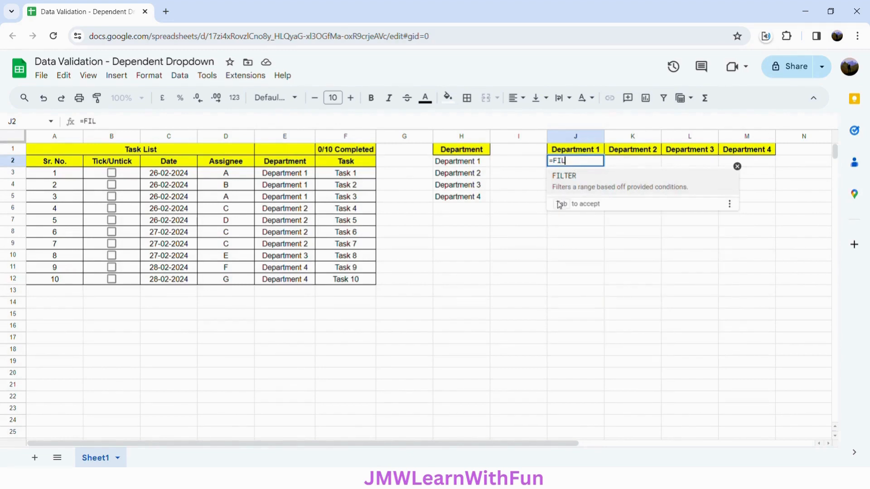
pyautogui.click(663, 194)
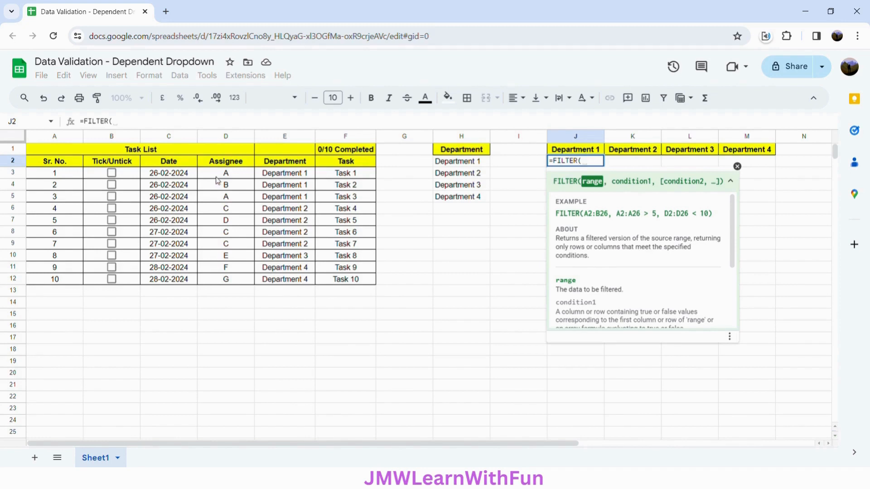
pyautogui.moveTo(220, 177); pyautogui.dragTo(227, 285)
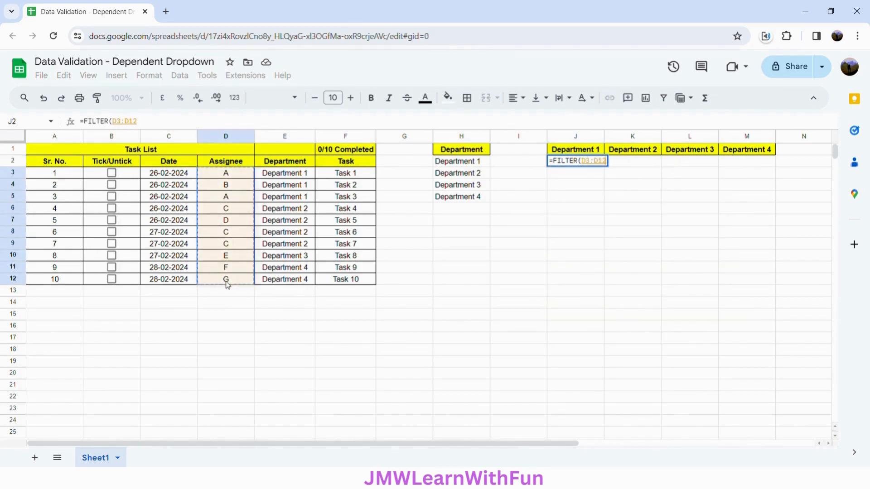
pyautogui.press('F4')
pyautogui.write(',')
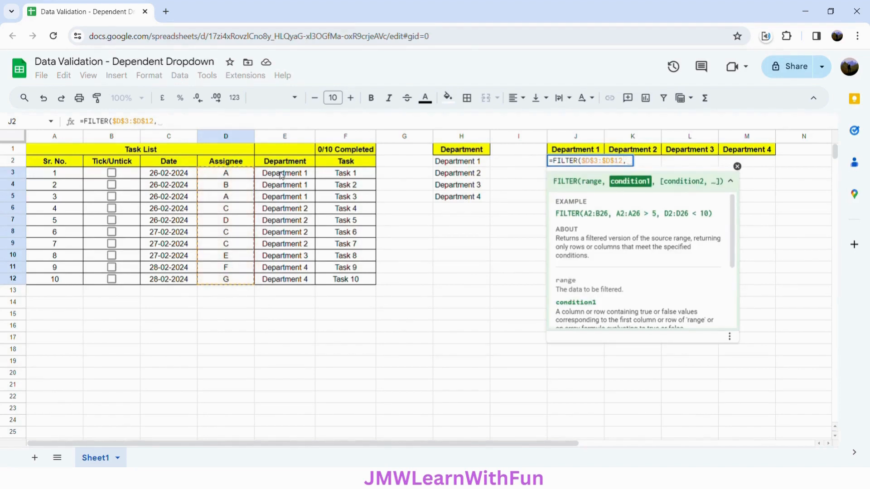
pyautogui.moveTo(281, 175); pyautogui.dragTo(292, 280)
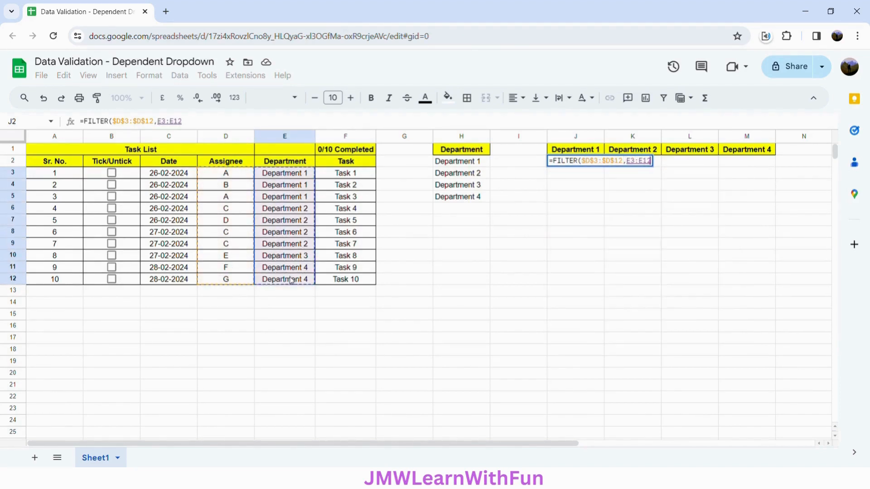
pyautogui.press('F4')
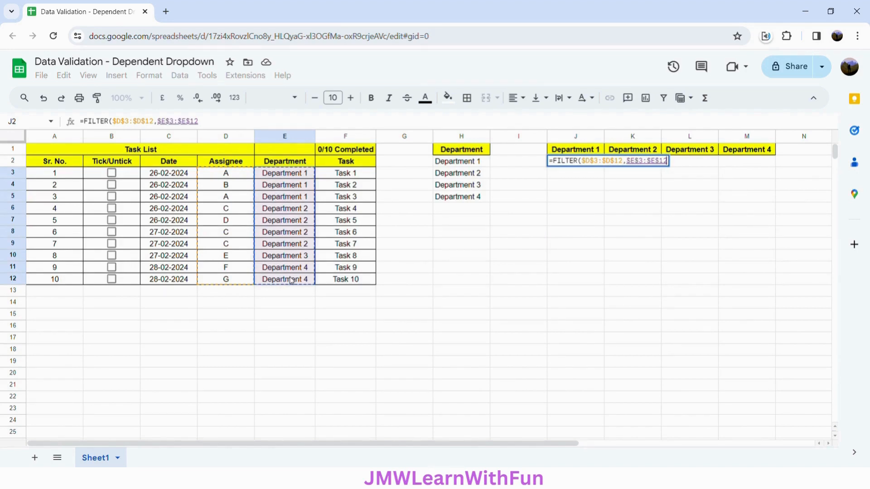
pyautogui.write('=')
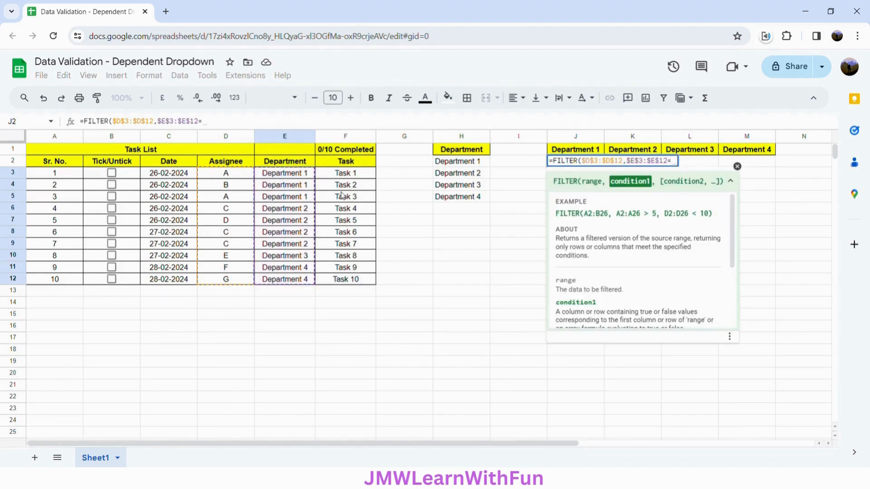
pyautogui.click(569, 154)
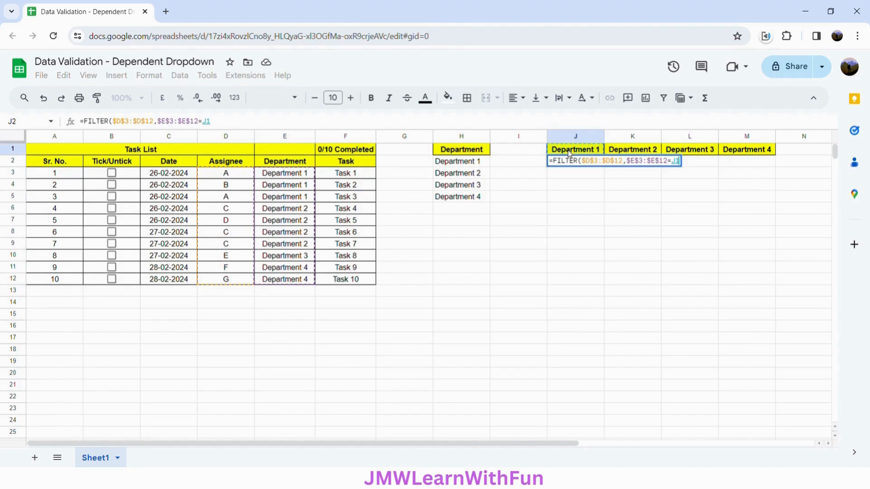
pyautogui.write(')')
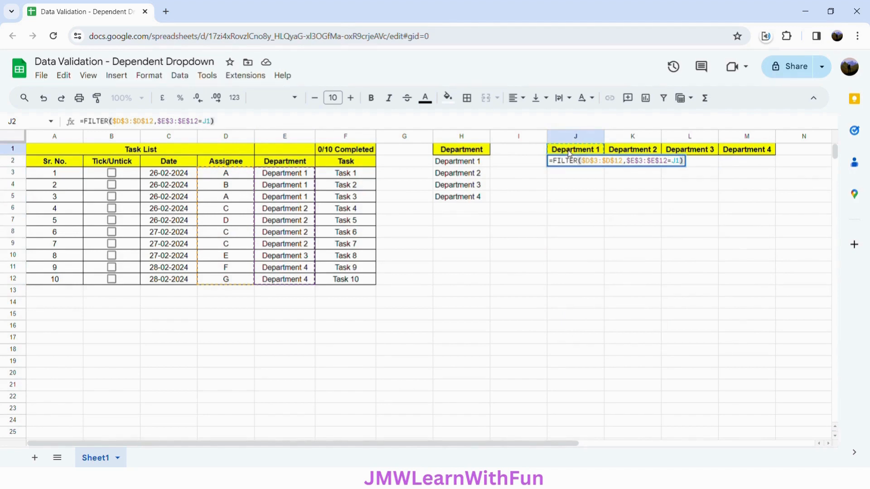
pyautogui.press('Return')
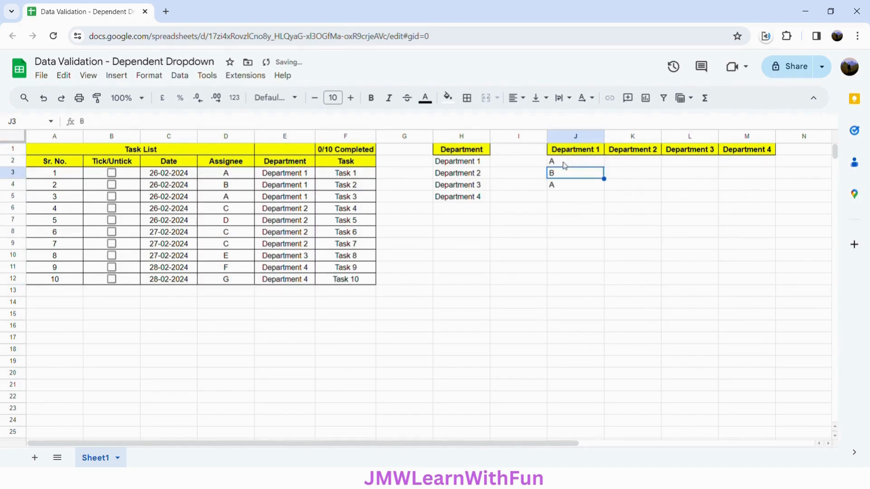
# Wrap the FILTER formula in J2 in UNIQUE, giving =UNIQUE(FILTER($D$3:$D$12,$E$3:$E$12=J1))
pyautogui.click(565, 163)
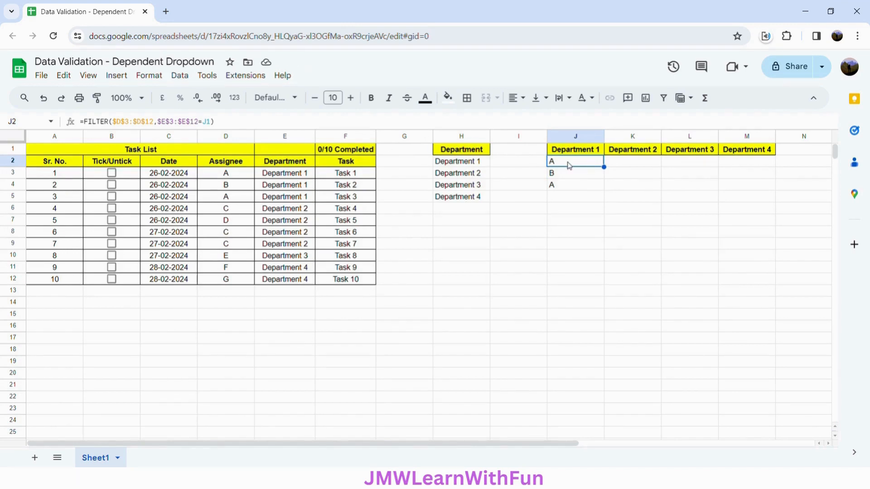
pyautogui.click(91, 124)
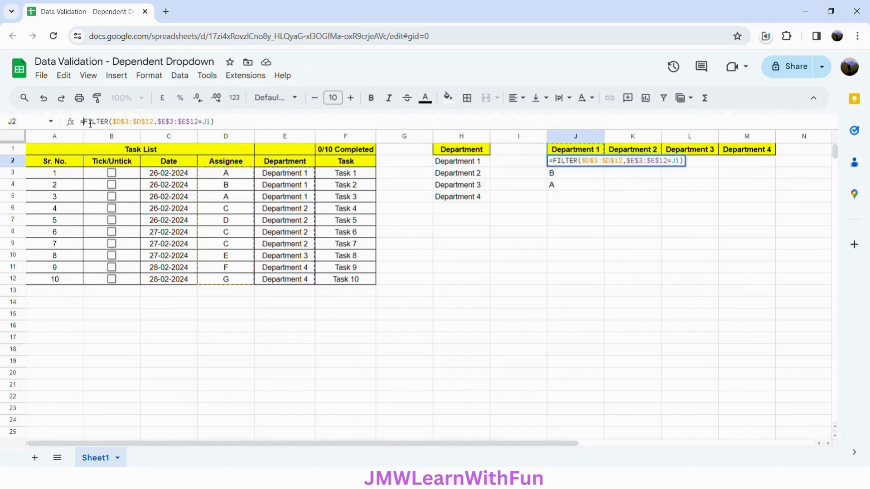
pyautogui.write('UNIQ')
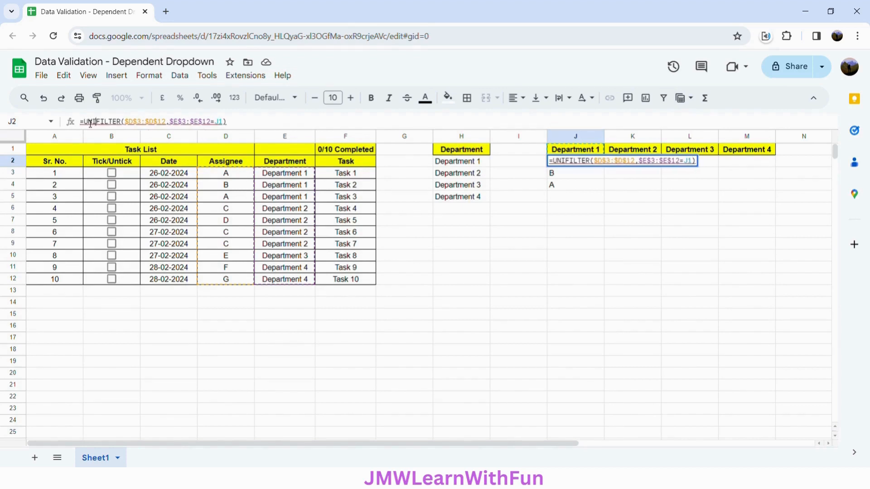
pyautogui.write('UE')
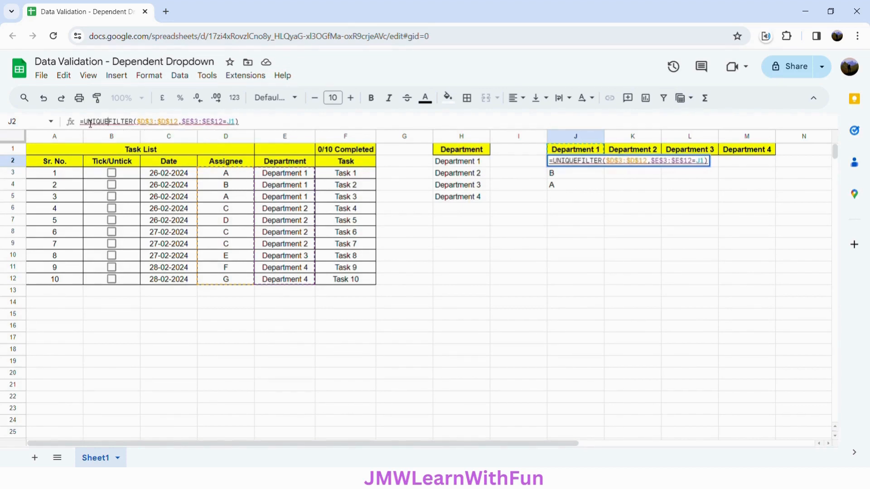
pyautogui.write('(')
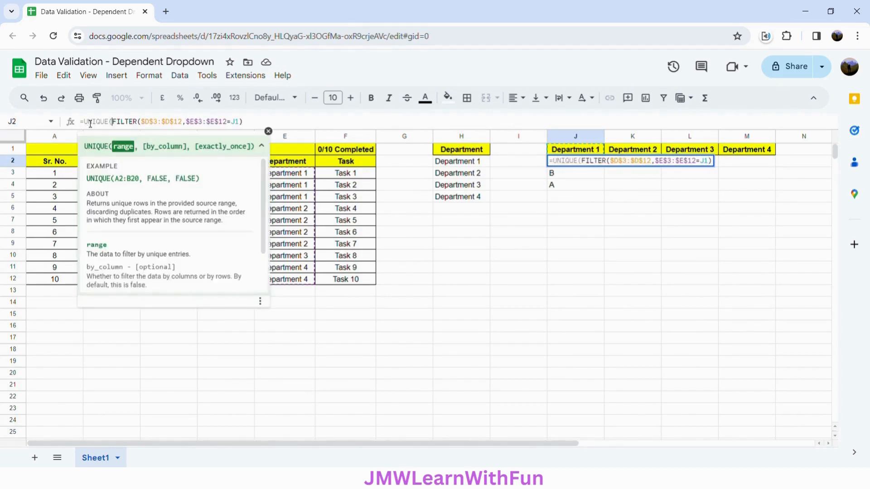
pyautogui.click(256, 123)
pyautogui.write(')')
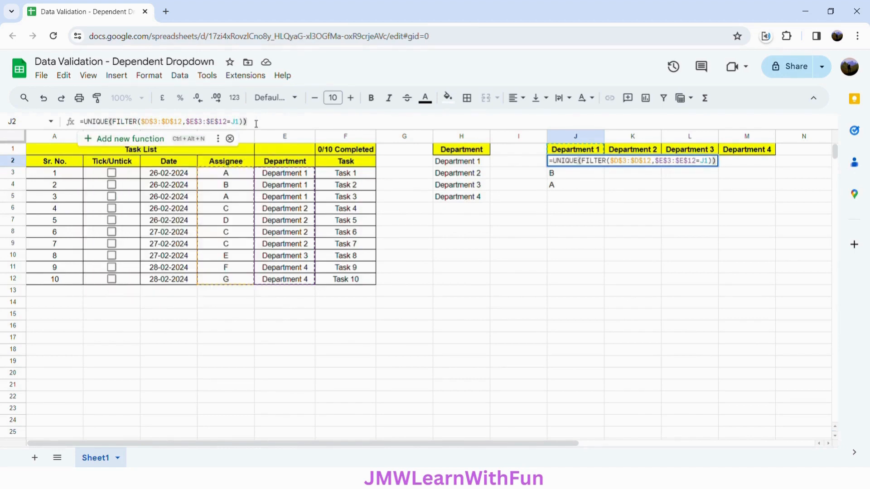
pyautogui.press('Return')
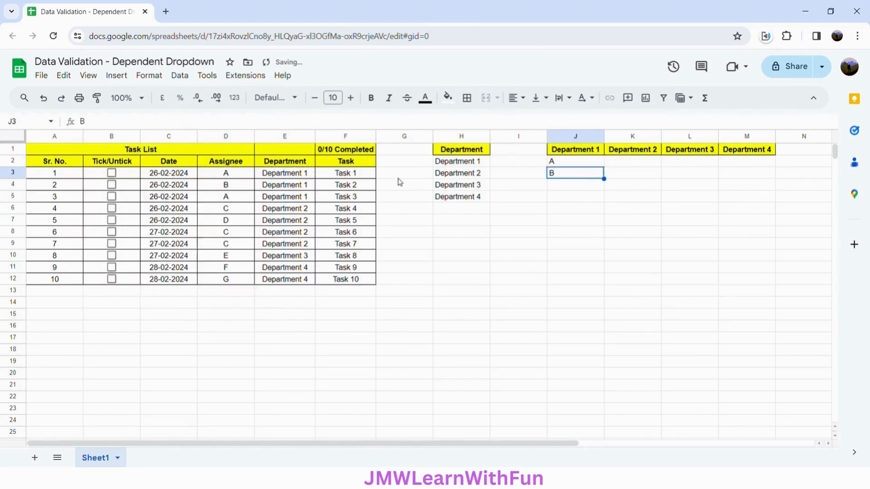
# Fill the J2 formula across through M2 and check the header reference in each department's formula
pyautogui.click(589, 163)
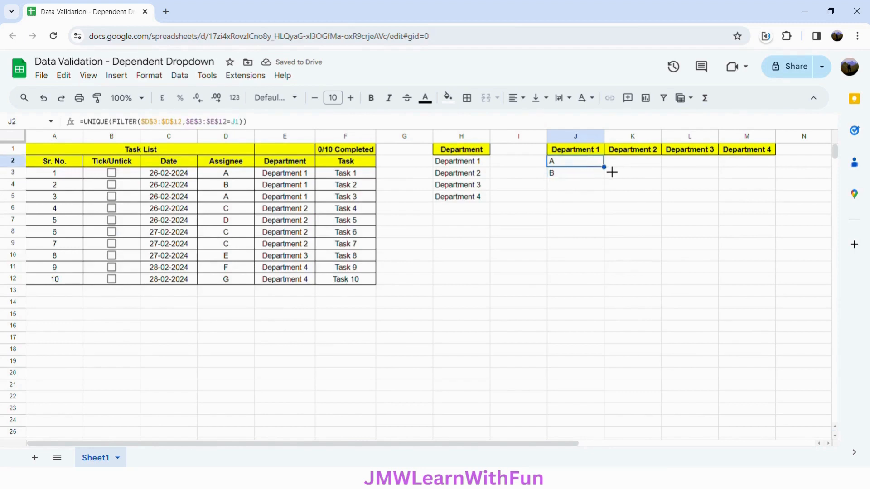
pyautogui.moveTo(612, 174); pyautogui.dragTo(753, 164)
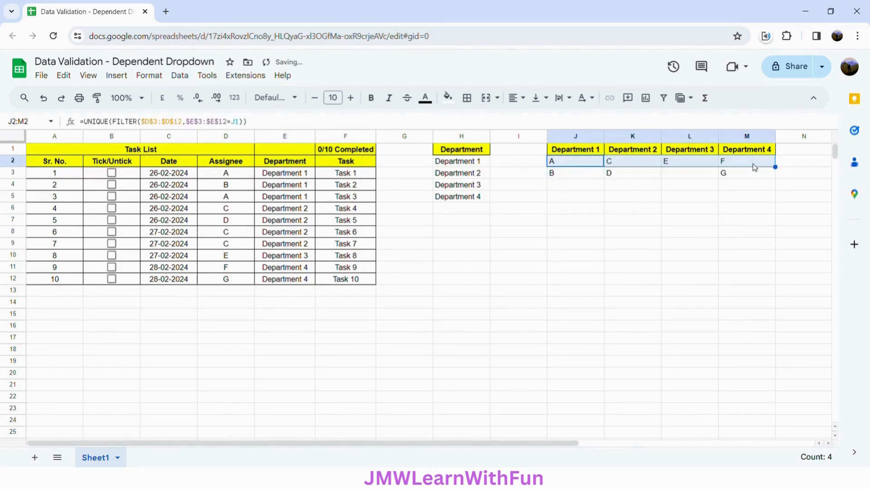
pyautogui.click(584, 167)
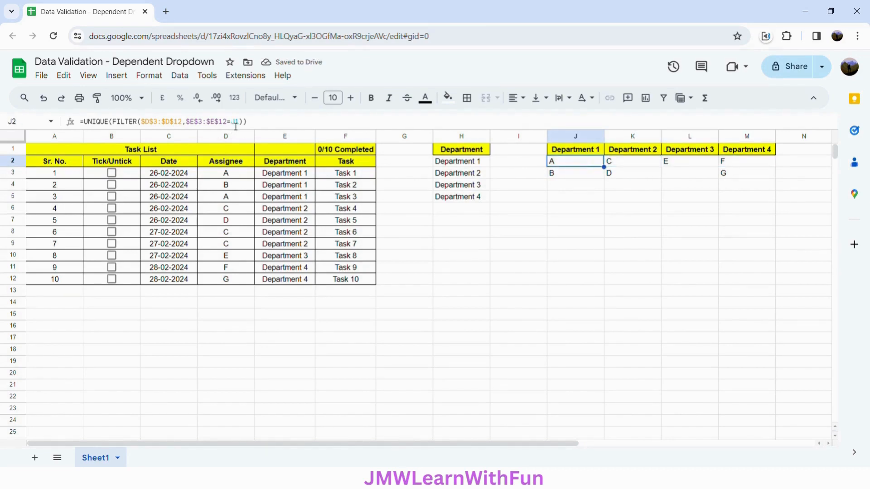
pyautogui.click(622, 163)
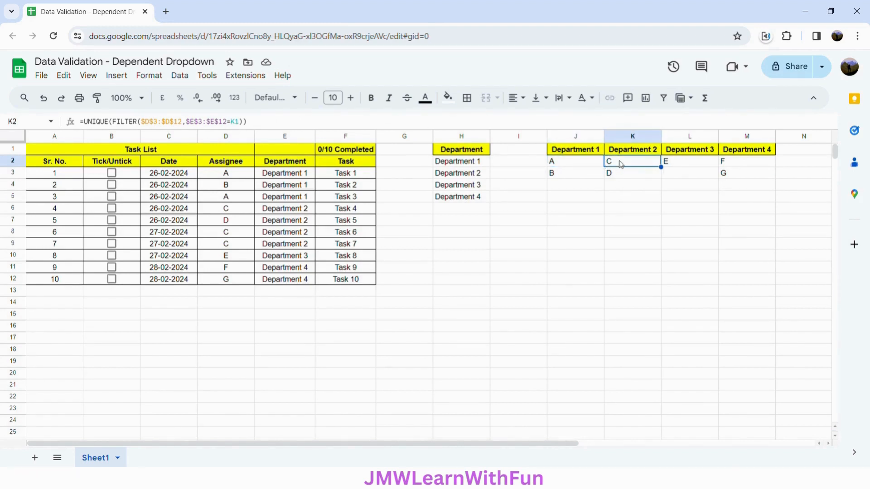
pyautogui.click(692, 164)
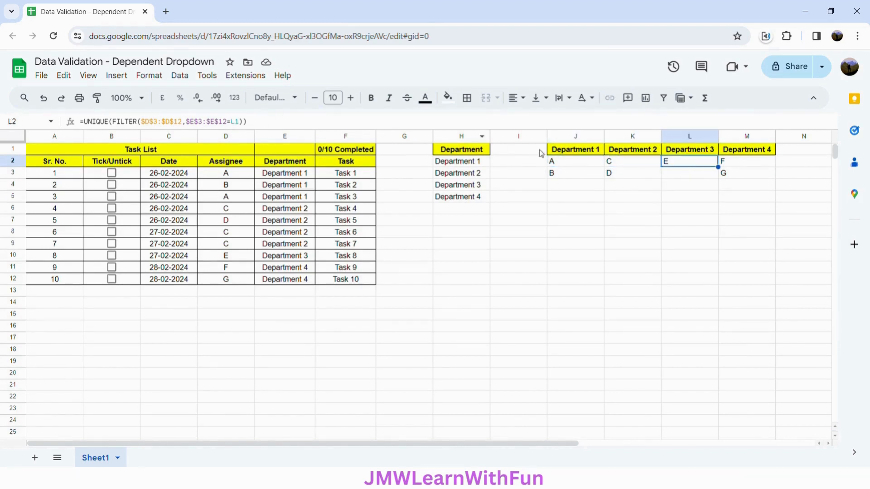
pyautogui.click(756, 162)
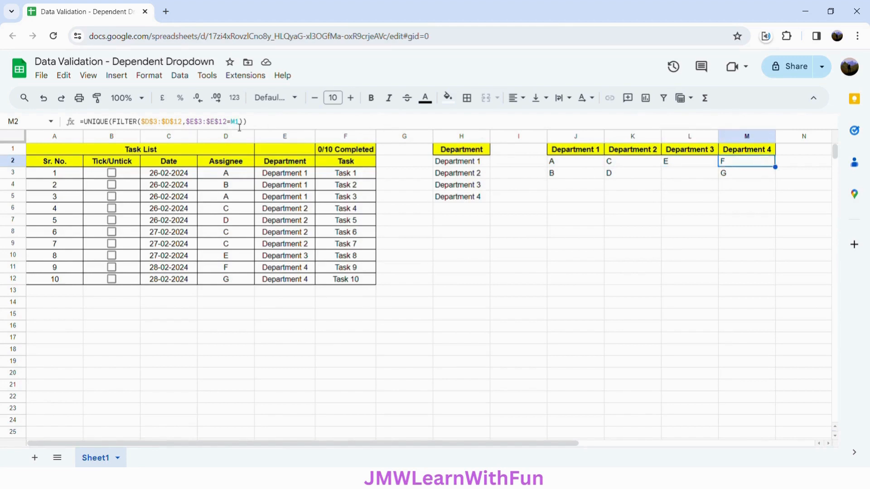
pyautogui.click(552, 165)
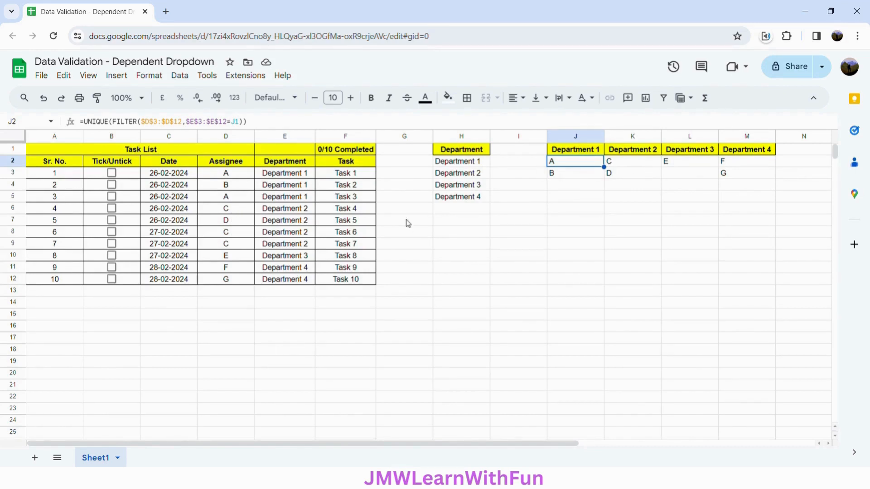
pyautogui.click(743, 165)
pyautogui.click(518, 149)
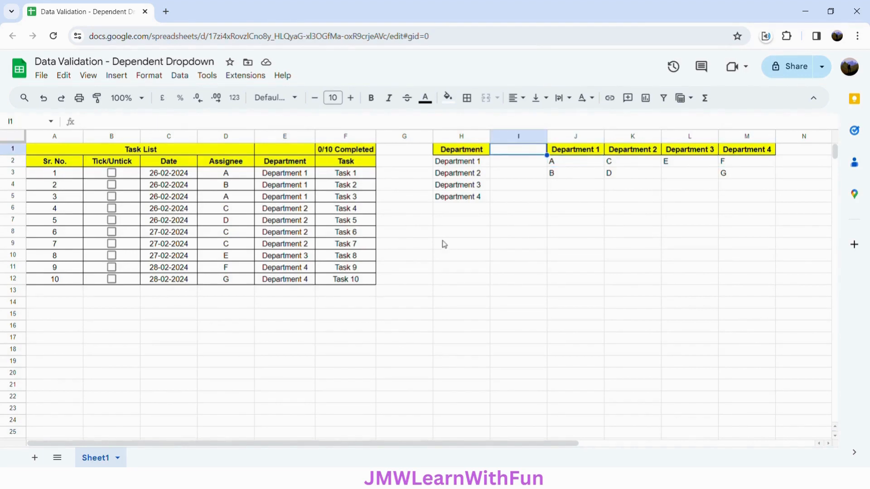
# Add a data validation rule to H12 as a drop-down from a range, using H2:H5 as the source
pyautogui.click(448, 283)
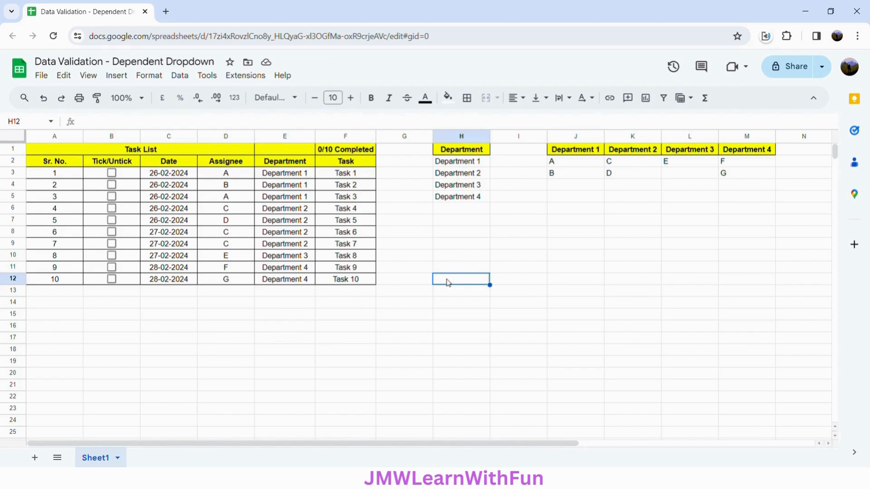
pyautogui.click(184, 78)
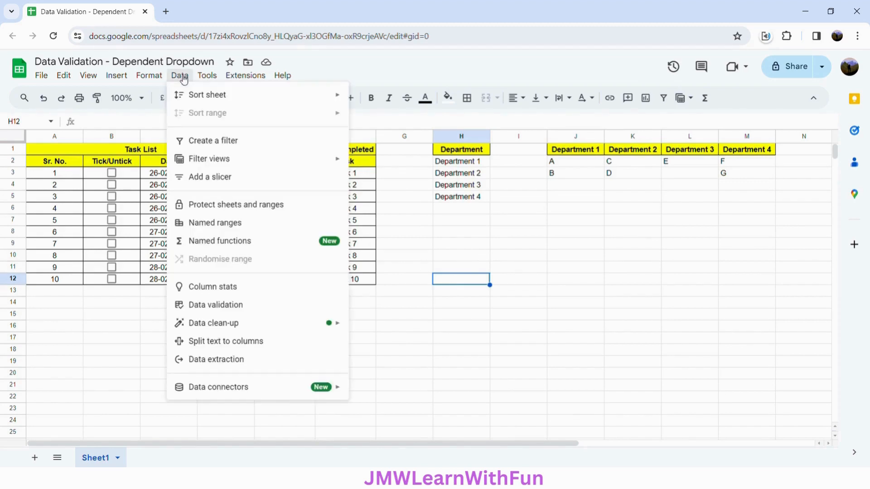
pyautogui.click(236, 305)
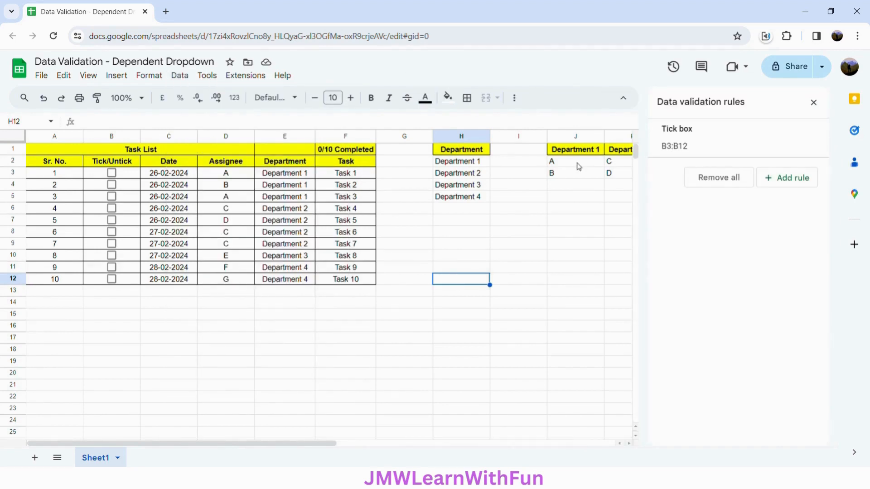
pyautogui.click(793, 180)
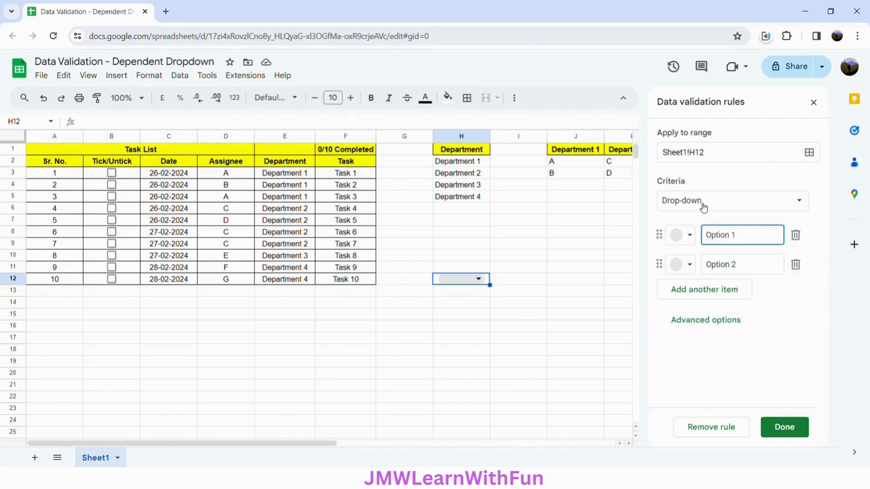
pyautogui.click(733, 205)
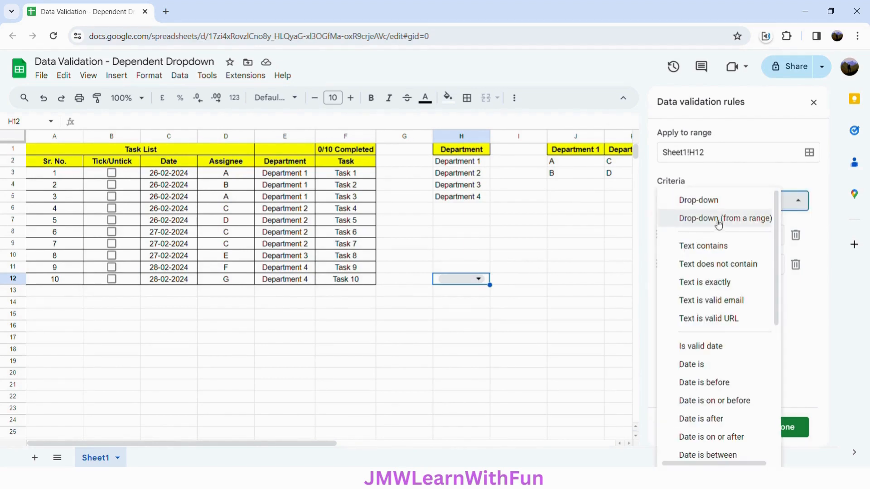
pyautogui.click(754, 222)
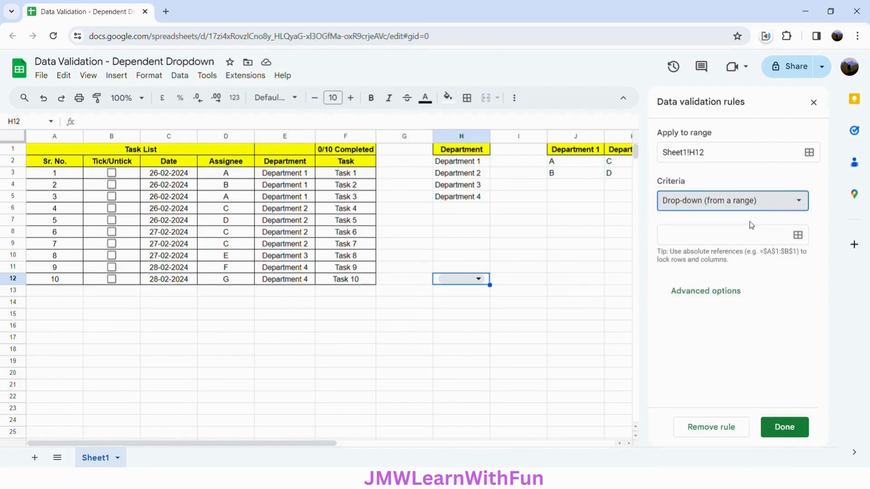
pyautogui.click(802, 241)
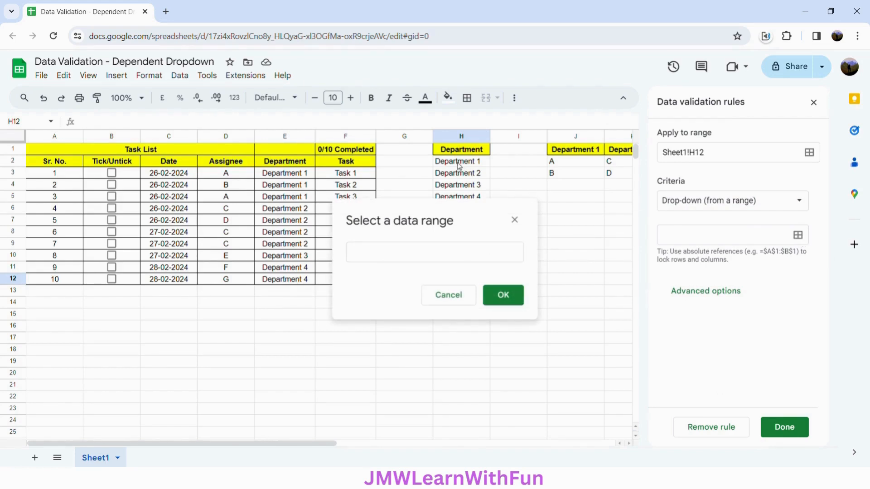
pyautogui.moveTo(459, 166); pyautogui.dragTo(463, 199)
pyautogui.click(503, 295)
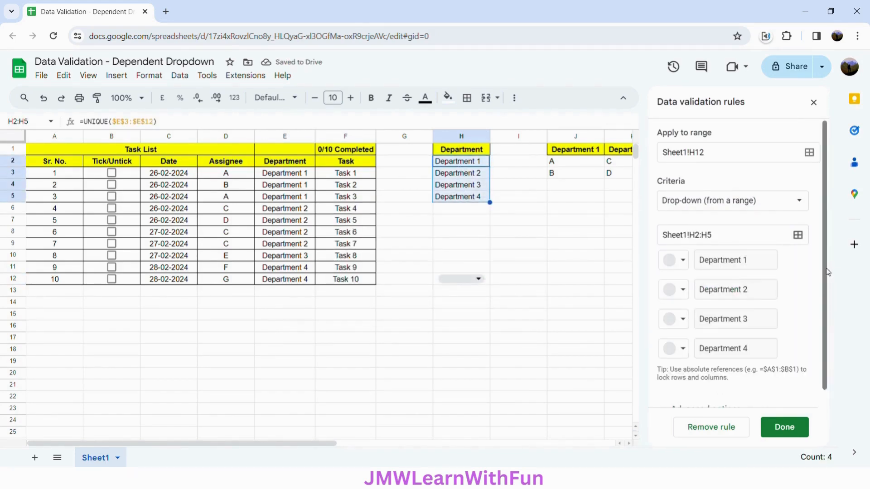
# Colour the drop-down options dark red, green, blue and purple for Departments 1 to 4, and save and close the rule
pyautogui.scroll(-1, 827, 272)
pyautogui.click(688, 248)
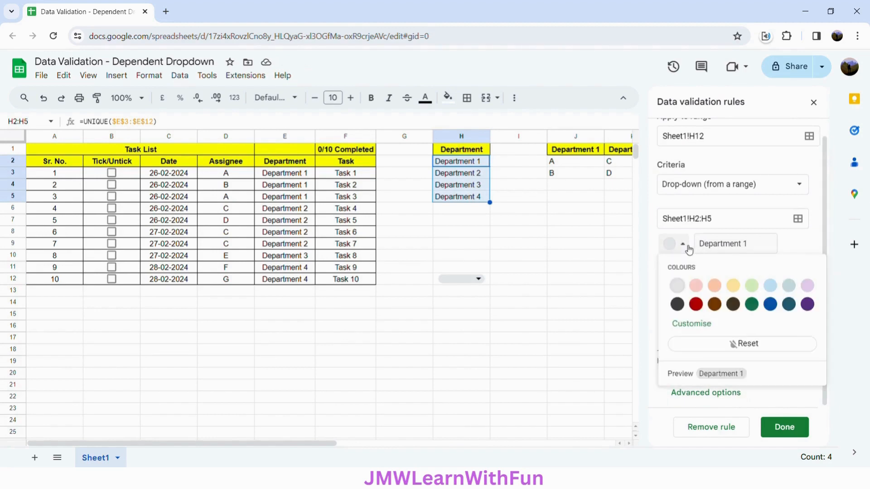
pyautogui.click(697, 304)
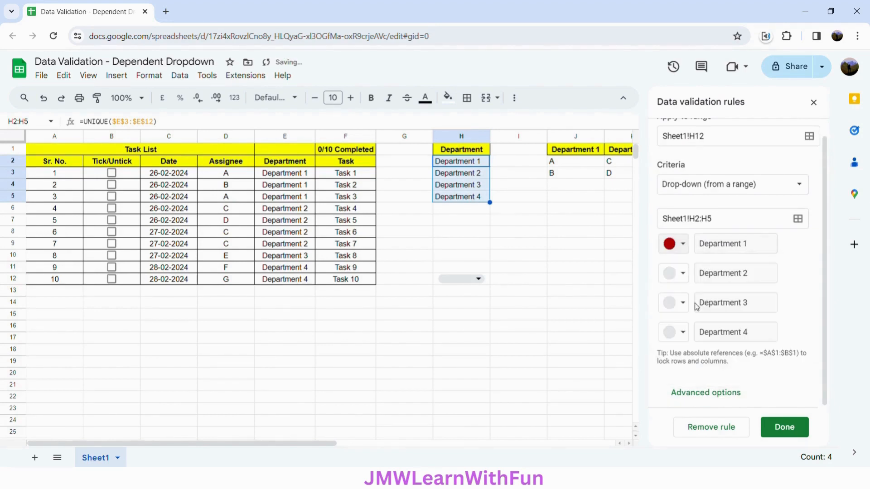
pyautogui.click(685, 275)
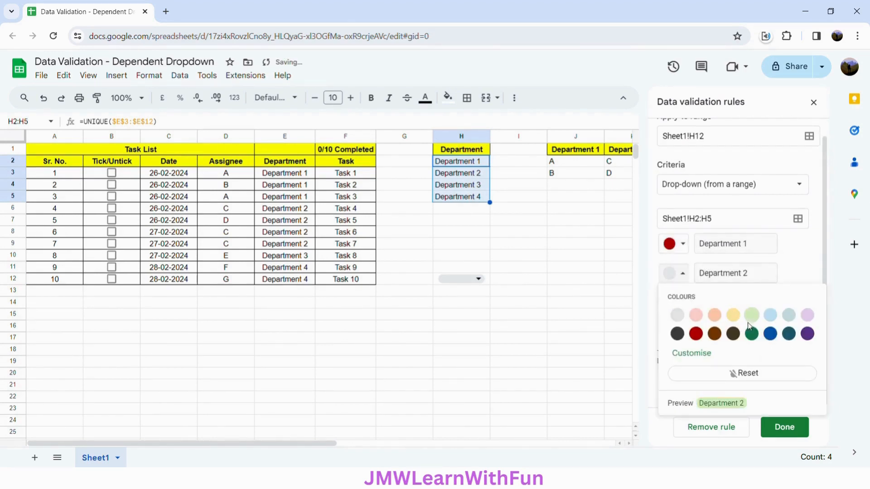
pyautogui.click(751, 334)
pyautogui.click(690, 304)
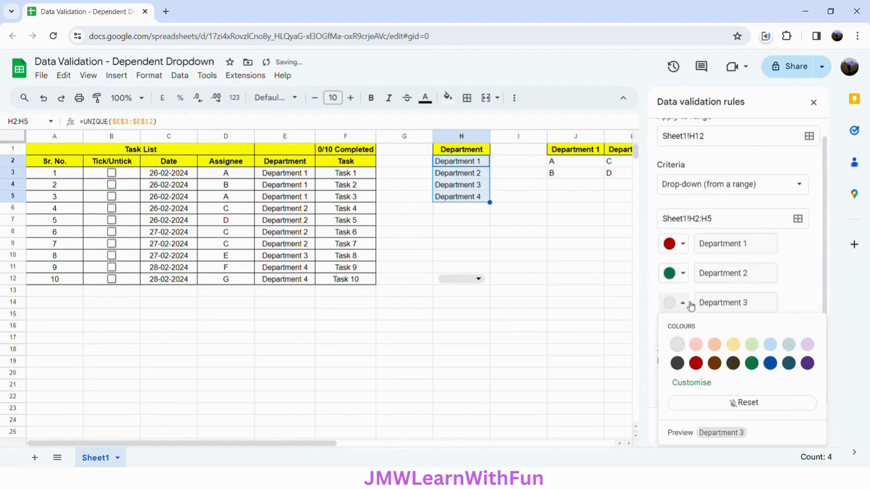
pyautogui.click(777, 367)
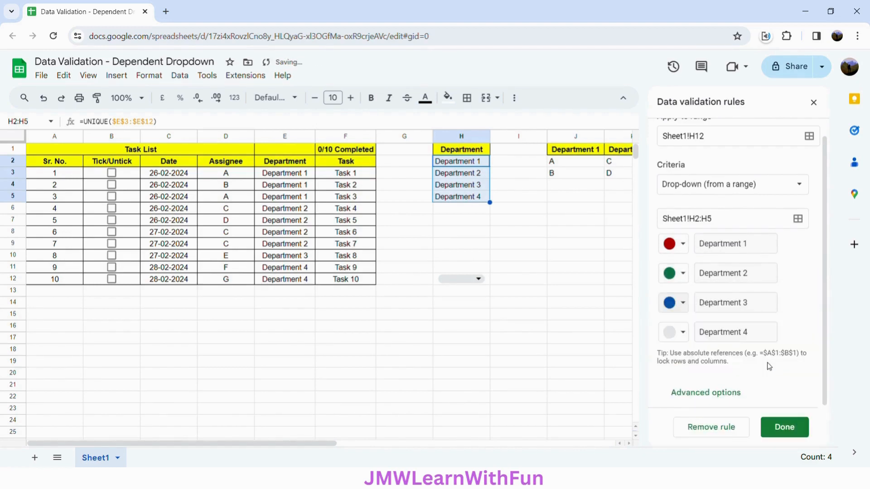
pyautogui.click(687, 334)
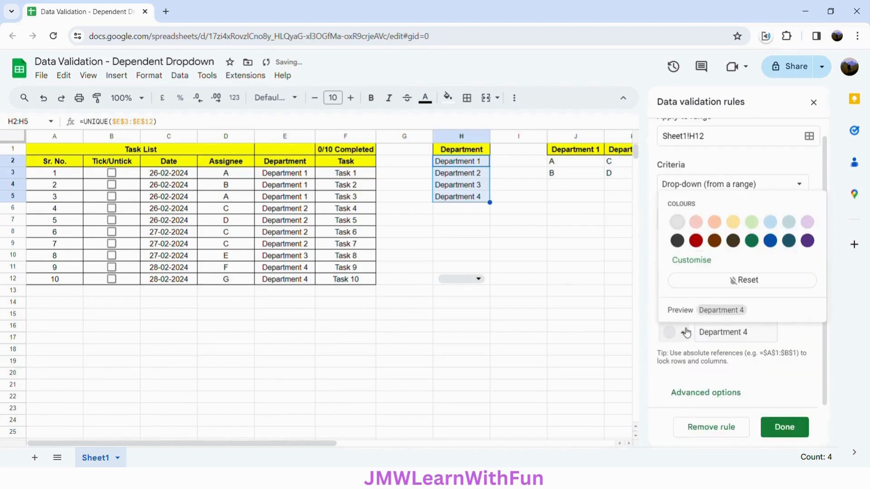
pyautogui.click(809, 242)
pyautogui.click(784, 427)
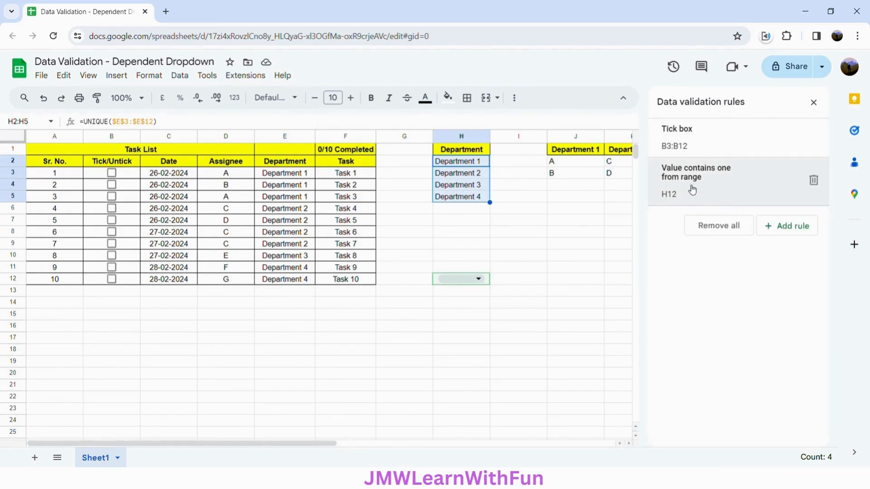
pyautogui.click(814, 102)
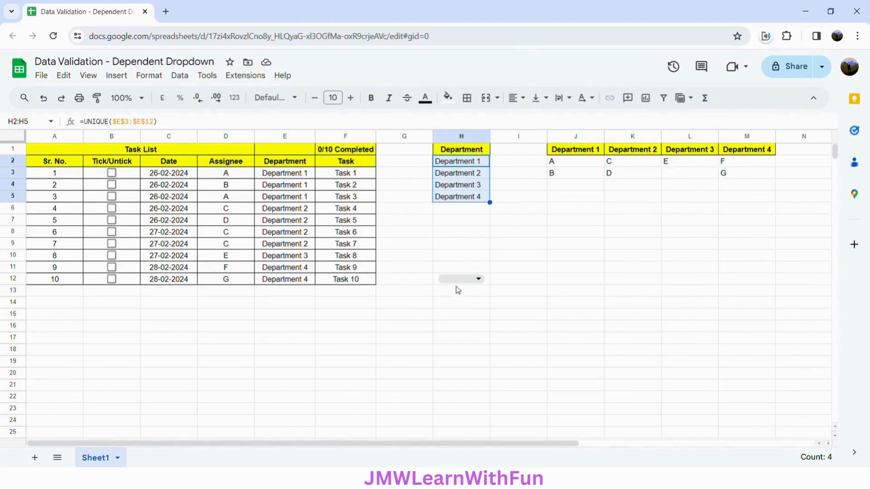
# Choose Department 1 in the H12 drop-down and auto-fit column H to its contents
pyautogui.click(479, 279)
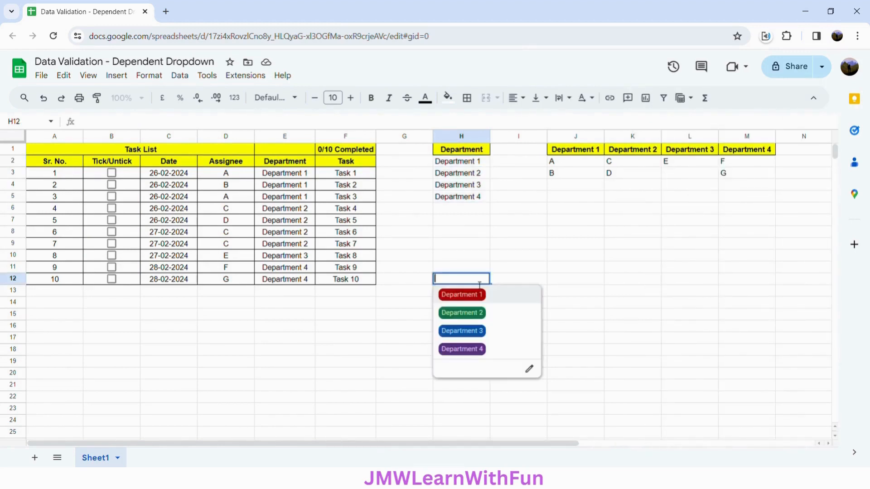
pyautogui.click(496, 300)
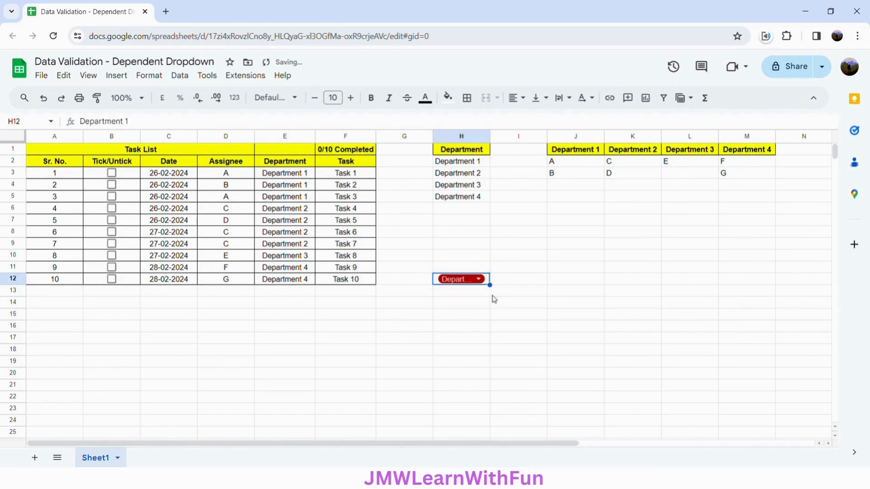
pyautogui.doubleClick(490, 136)
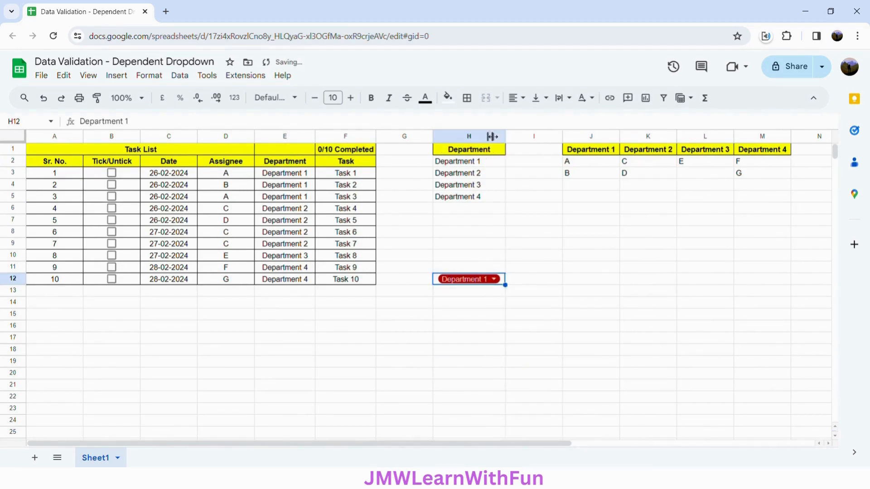
pyautogui.click(535, 153)
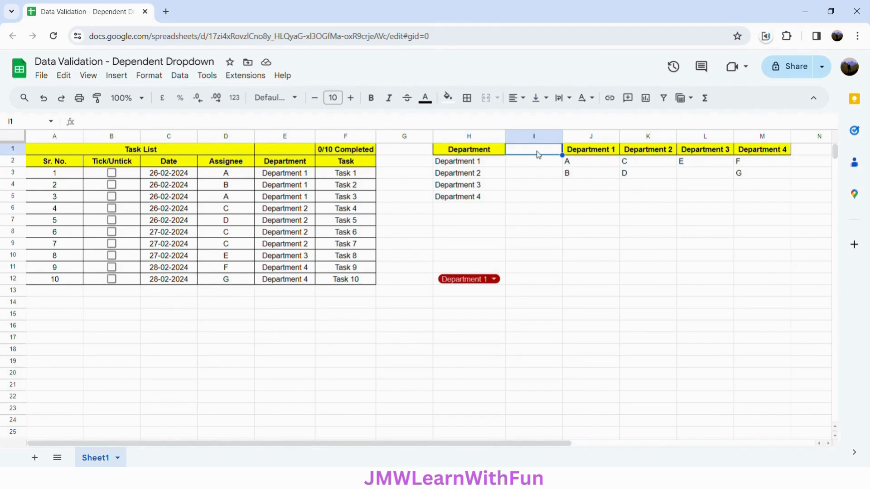
# Start an INDEX formula in I1 with the assignee range J2:M3 as its reference
pyautogui.write('=')
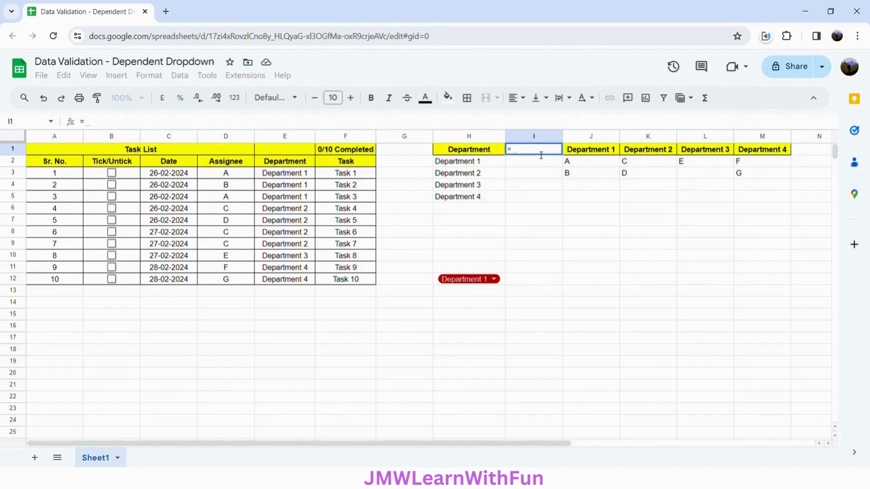
pyautogui.write('IN')
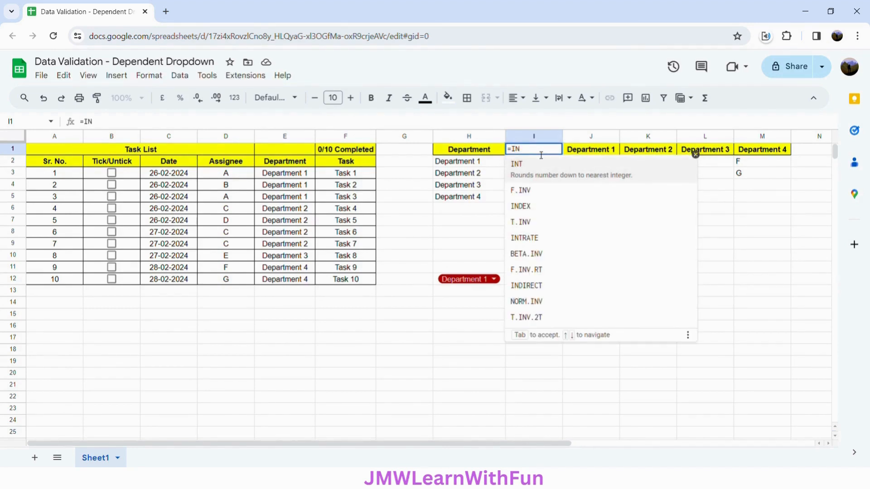
pyautogui.write('DE')
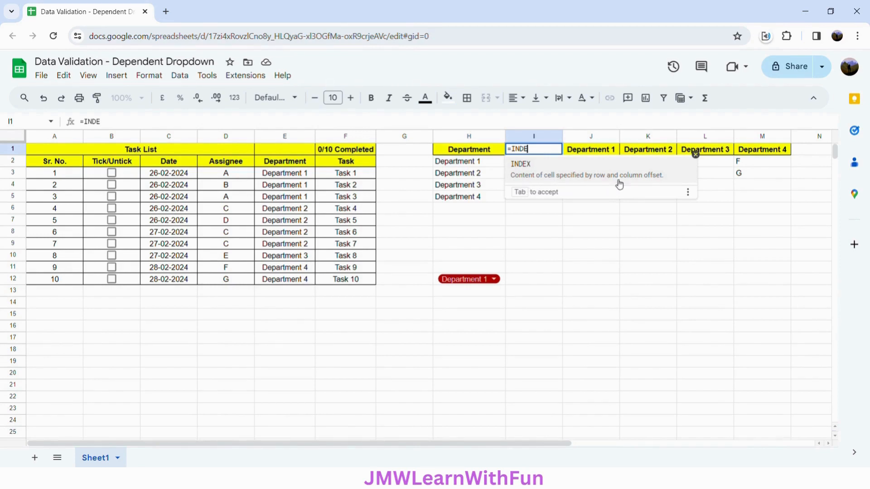
pyautogui.click(649, 181)
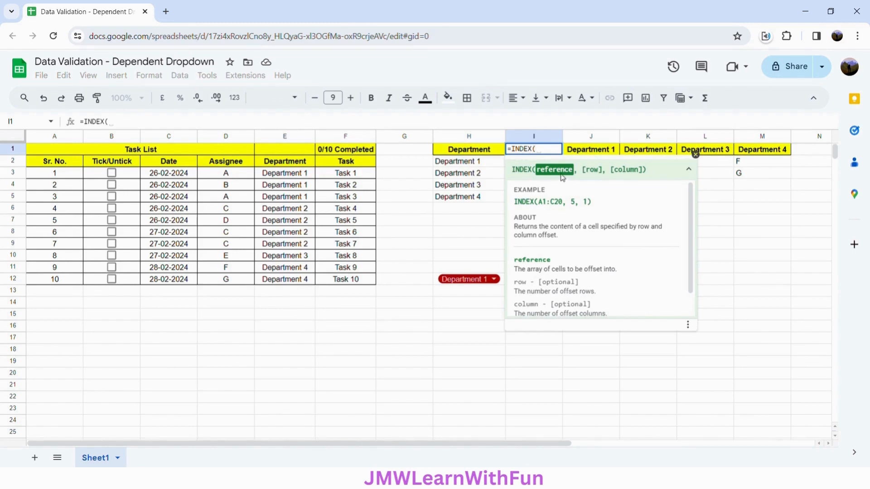
pyautogui.click(770, 175)
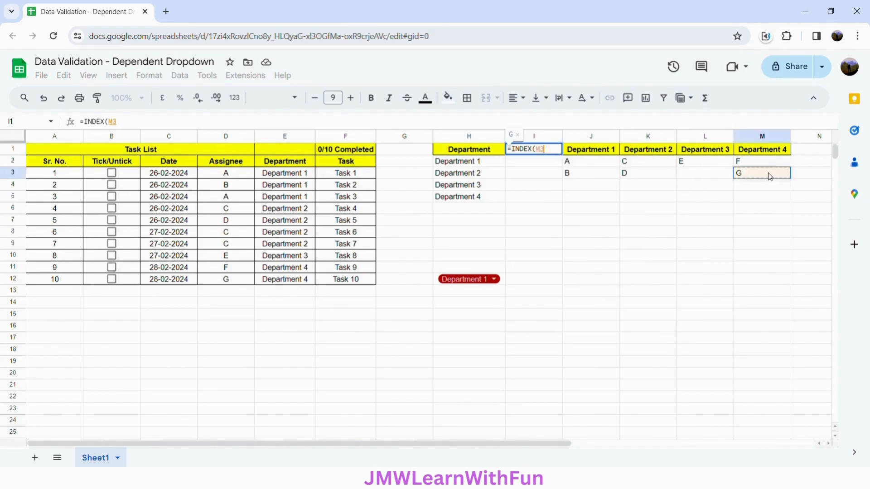
pyautogui.click(591, 164)
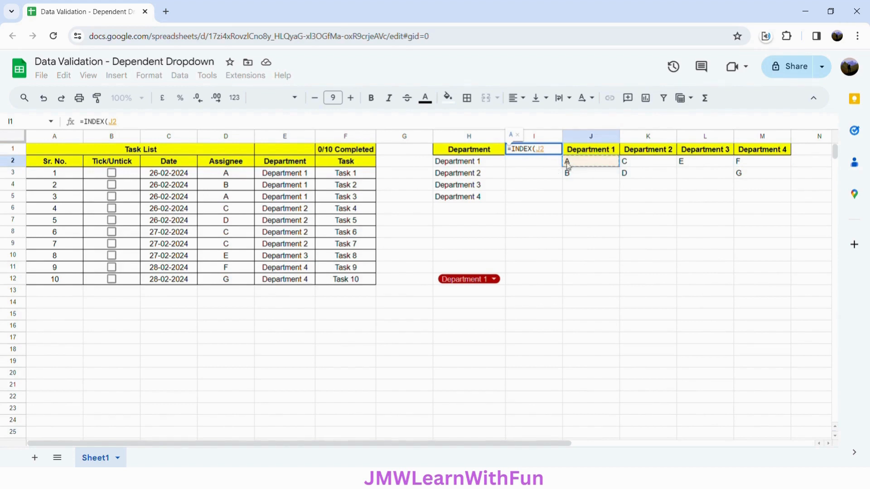
pyautogui.moveTo(579, 165); pyautogui.dragTo(751, 180)
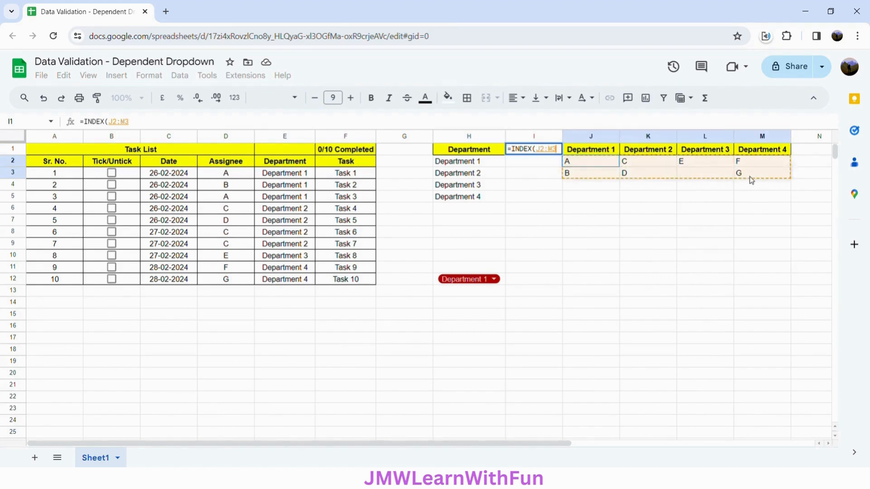
pyautogui.click(751, 177)
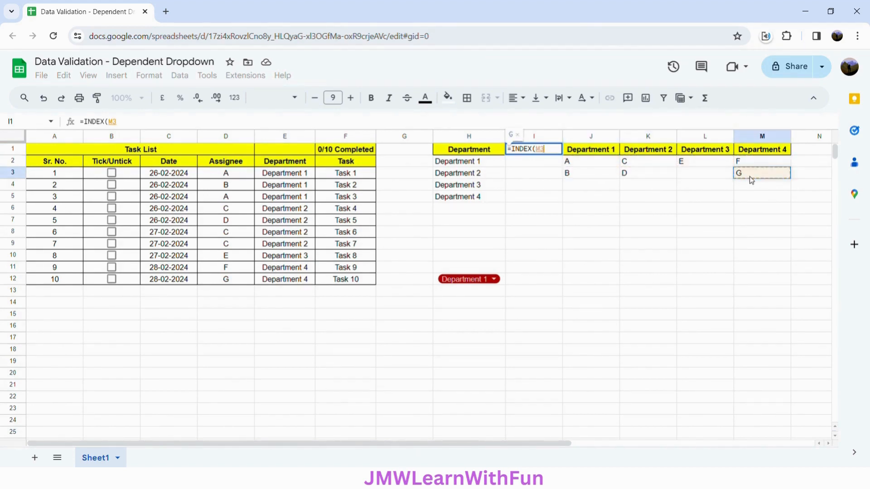
pyautogui.click(602, 164)
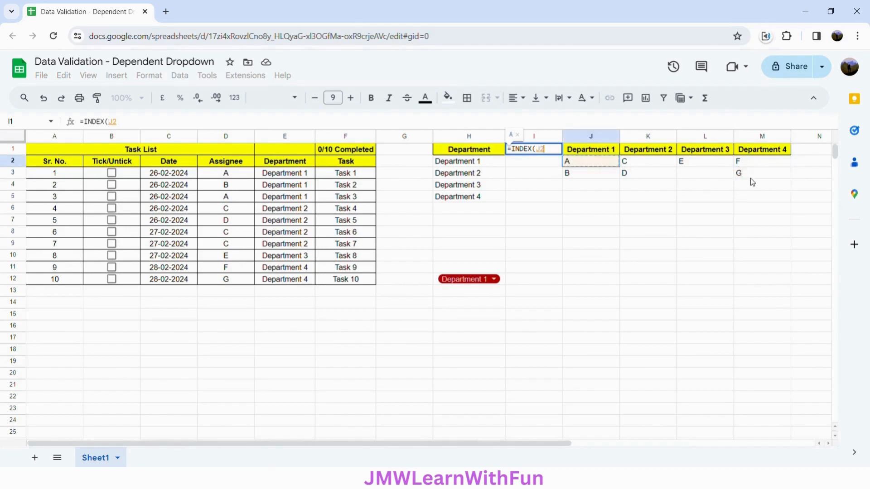
pyautogui.moveTo(603, 167); pyautogui.dragTo(752, 178)
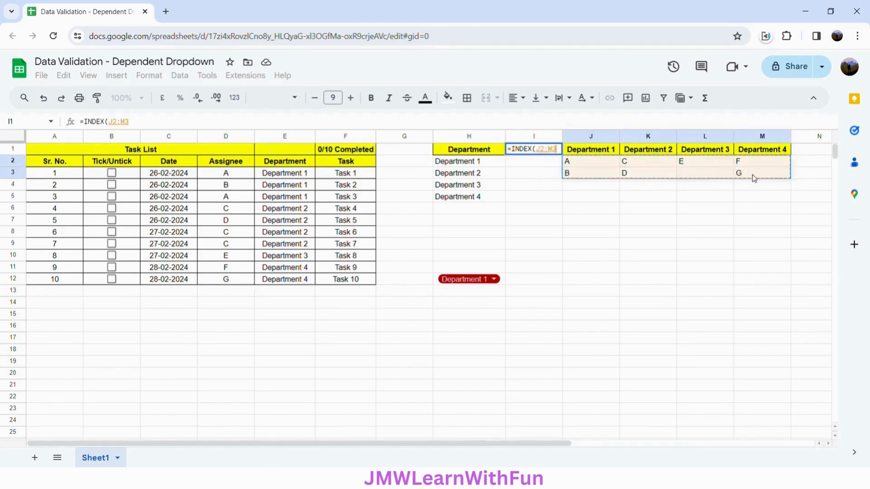
pyautogui.click(752, 175)
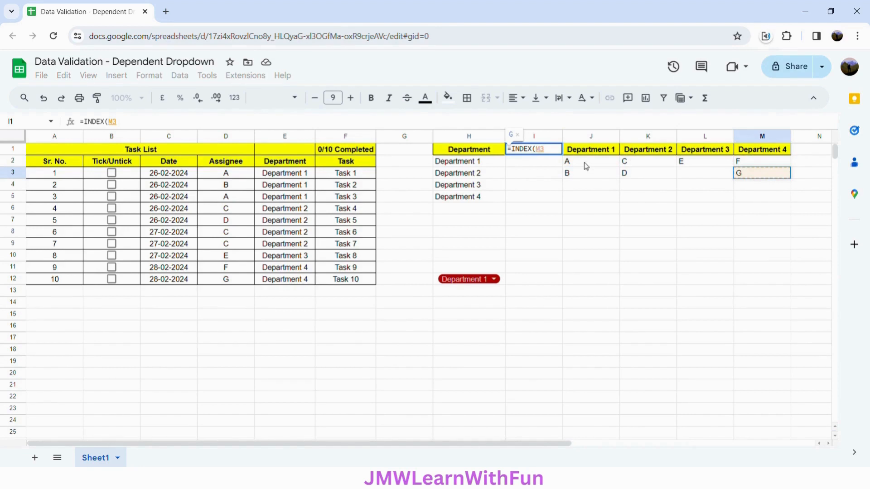
pyautogui.moveTo(586, 166); pyautogui.dragTo(744, 179)
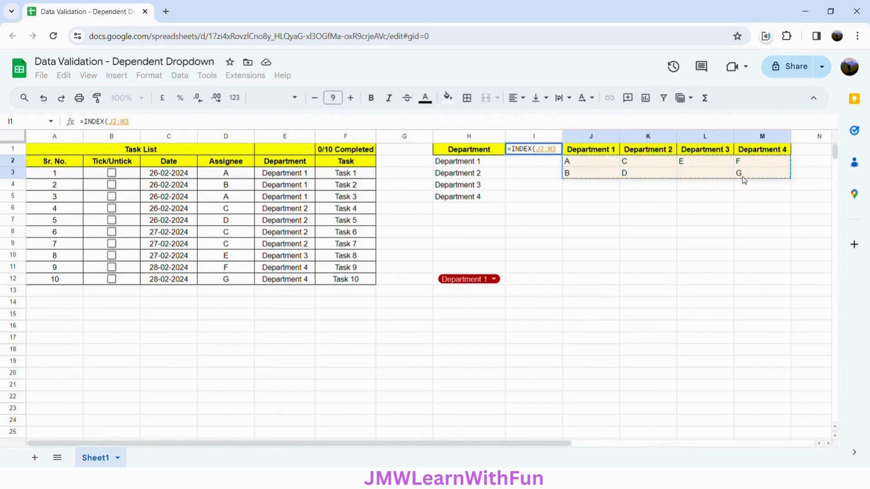
# Make the INDEX reference absolute as $J$2:$M$3 and leave the row argument empty
pyautogui.press('F4')
pyautogui.write(',')
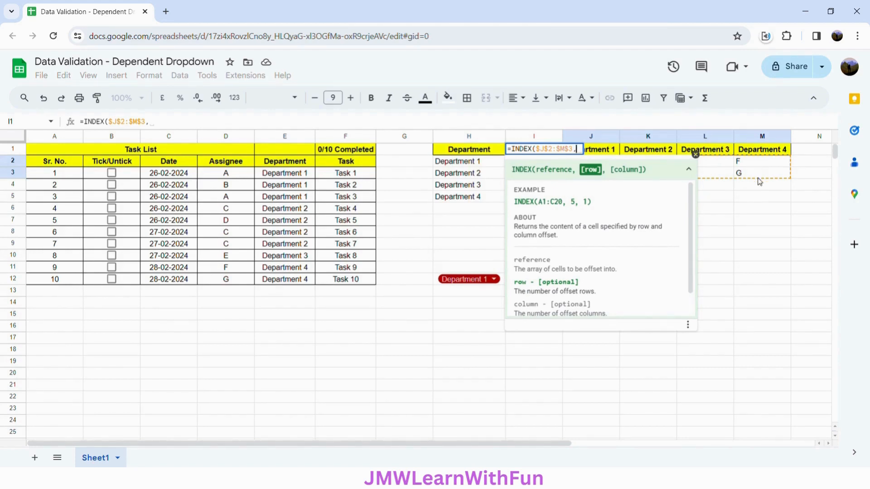
pyautogui.write(',')
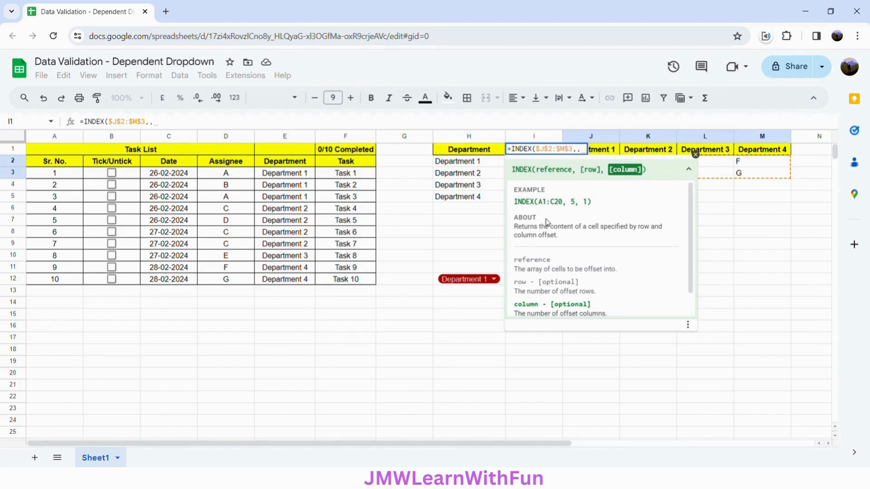
# Nest a MATCH function as the column argument of INDEX, with the absolute cell $H$12 as search key
pyautogui.write('M')
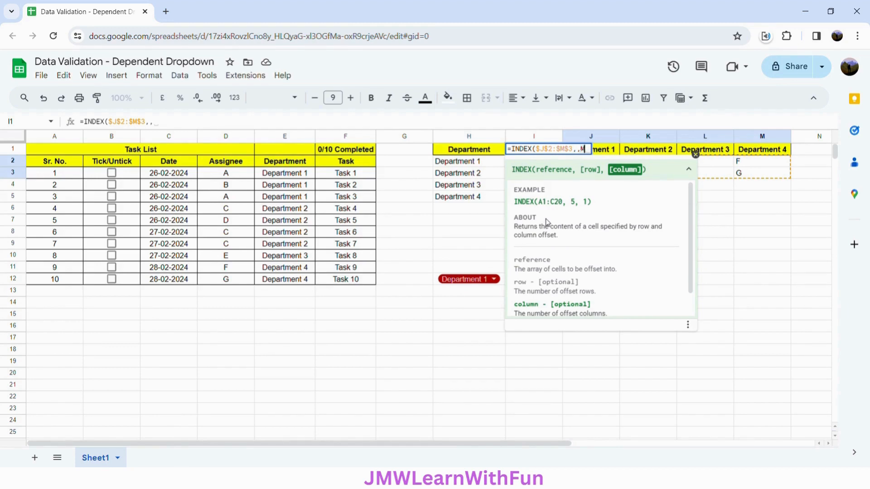
pyautogui.write('ATCH')
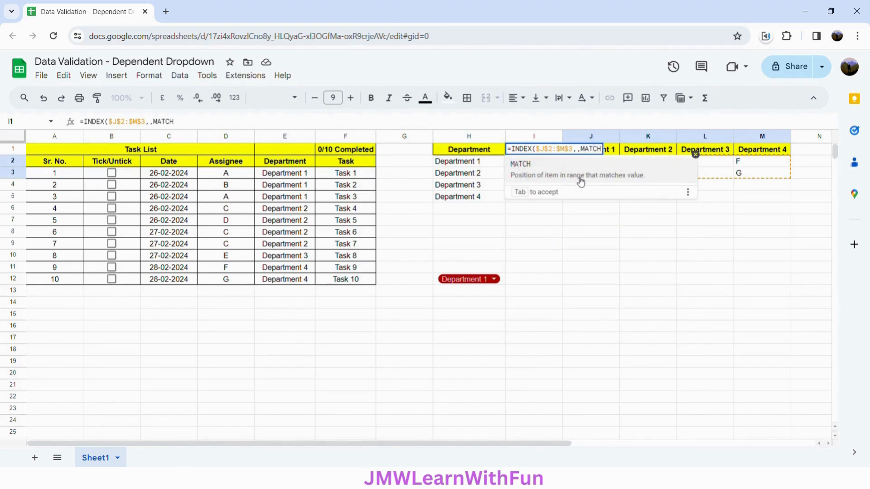
pyautogui.click(639, 176)
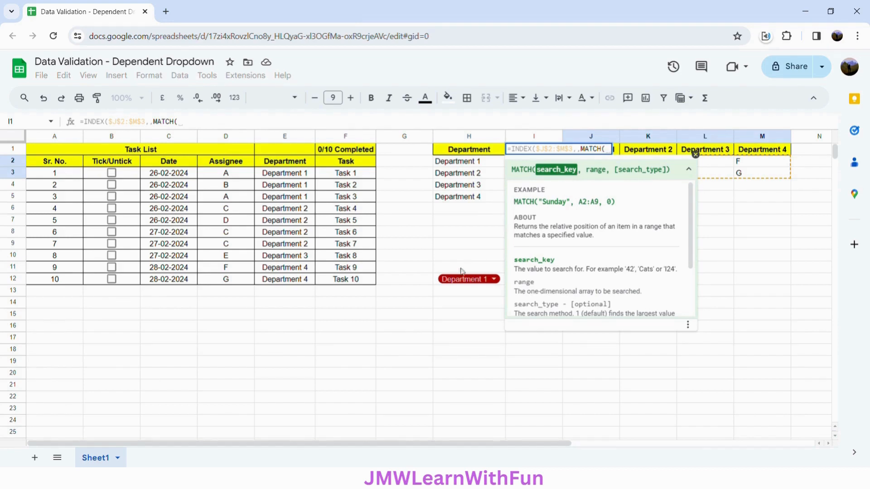
pyautogui.click(435, 282)
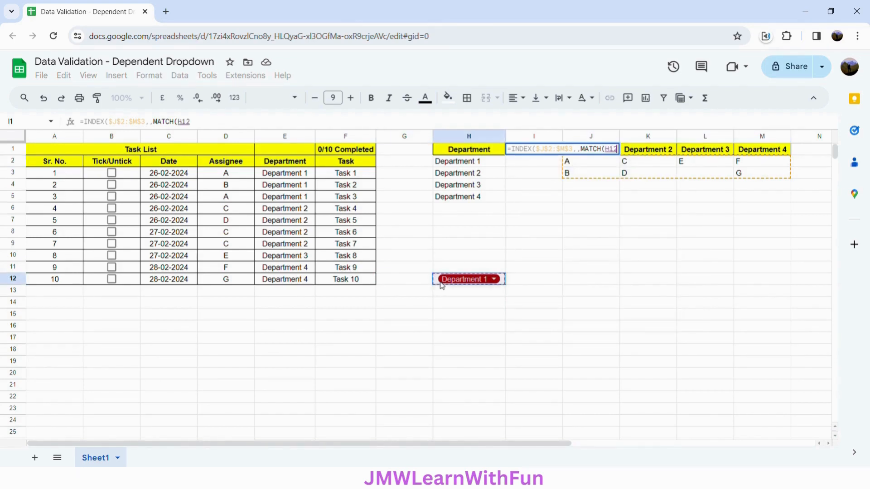
pyautogui.click(190, 123)
pyautogui.press('F4')
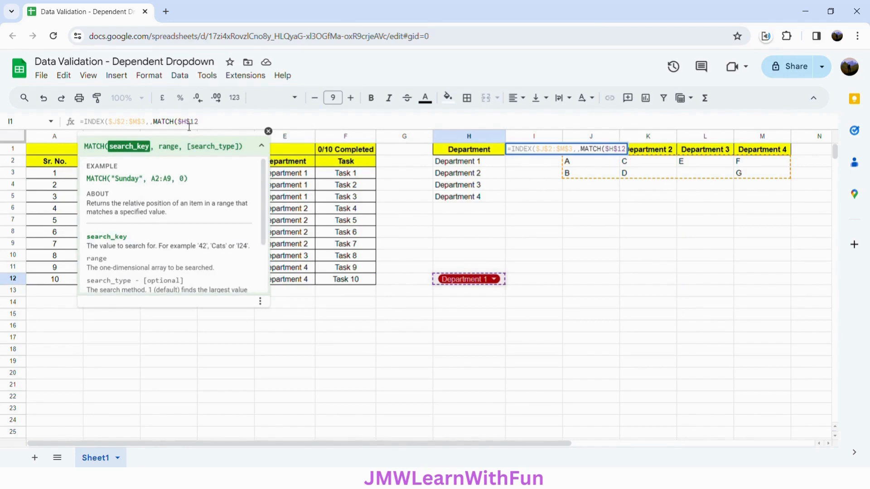
pyautogui.write(',')
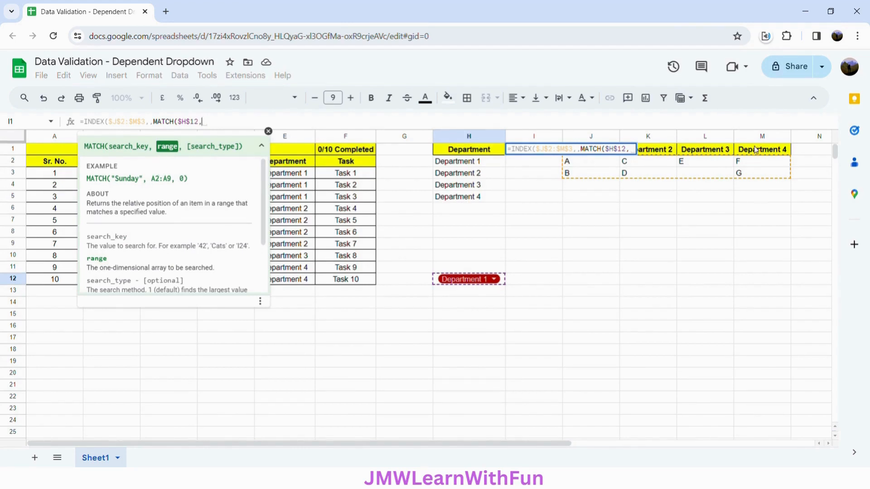
# Set the MATCH range to J1:M1 and the search type to 0, then close and enter the I1 formula
pyautogui.click(599, 164)
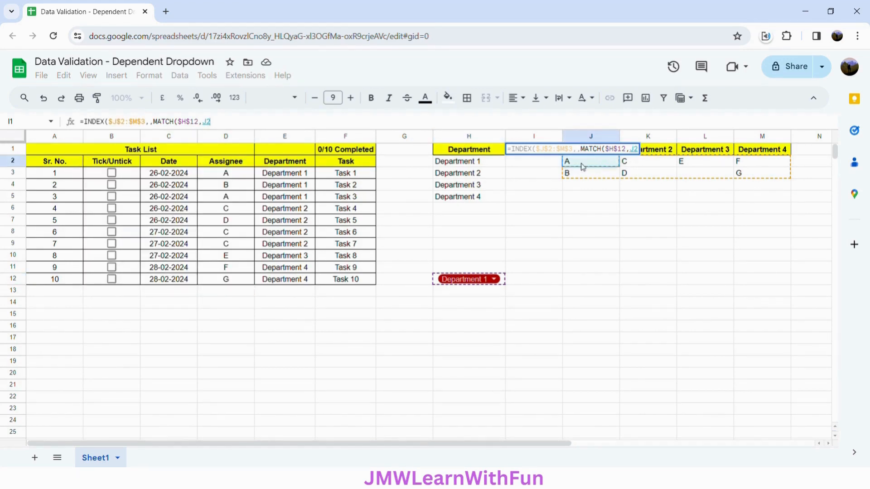
pyautogui.moveTo(638, 149); pyautogui.dragTo(635, 149)
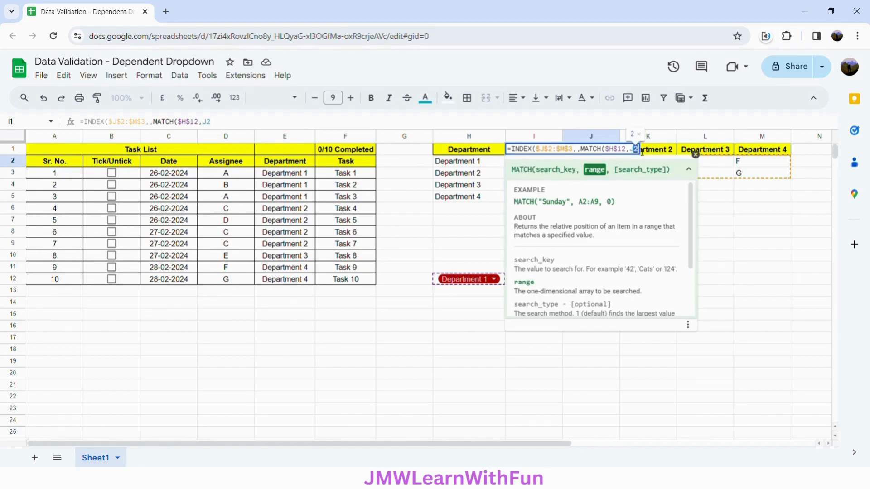
pyautogui.write('1')
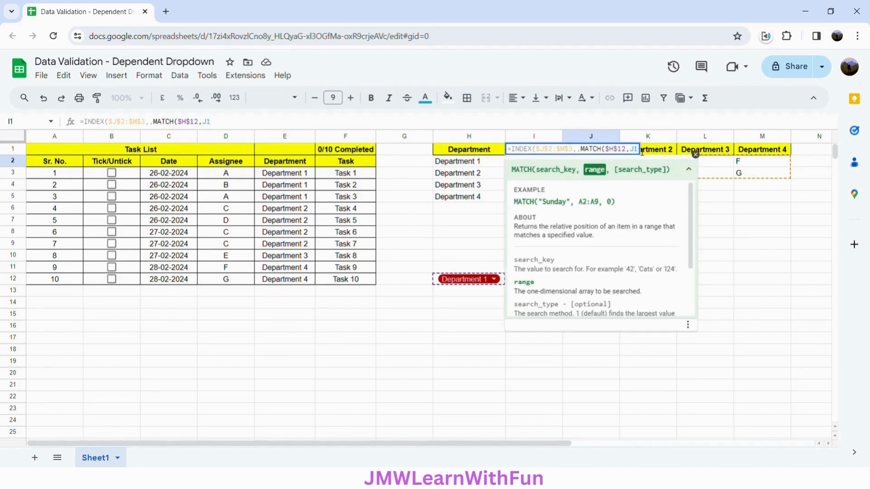
pyautogui.write(':')
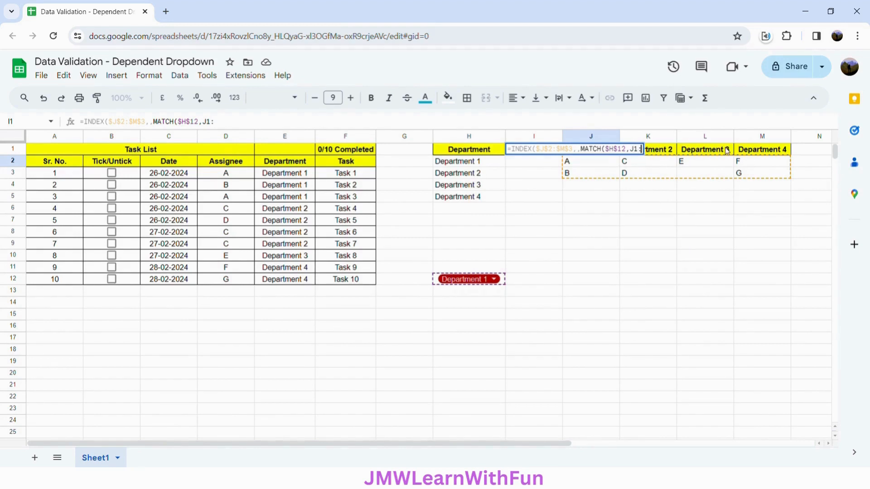
pyautogui.write('M1')
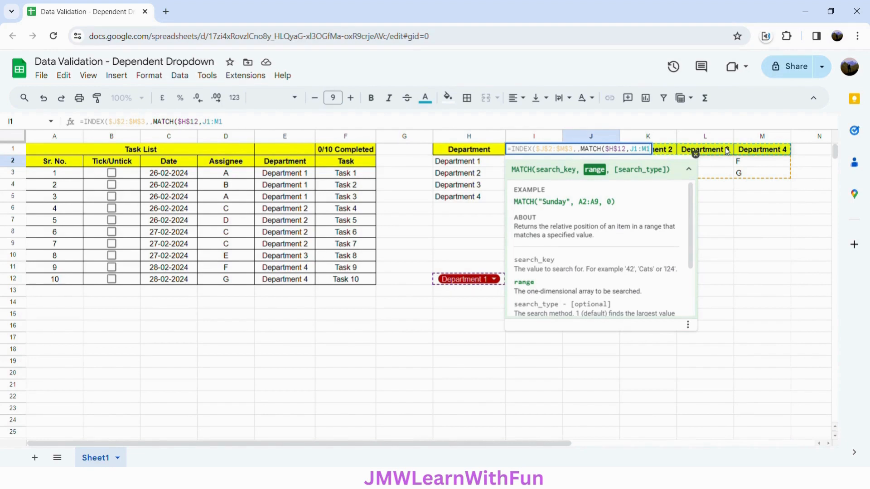
pyautogui.write(',')
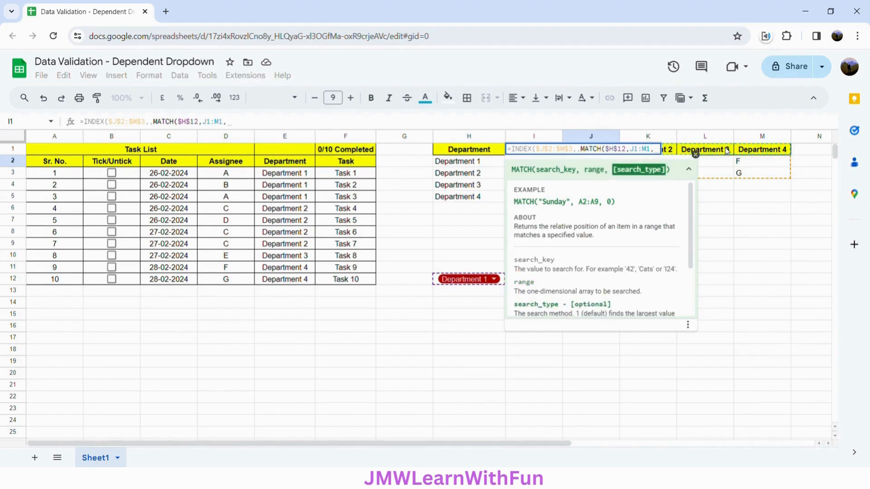
pyautogui.write('0')
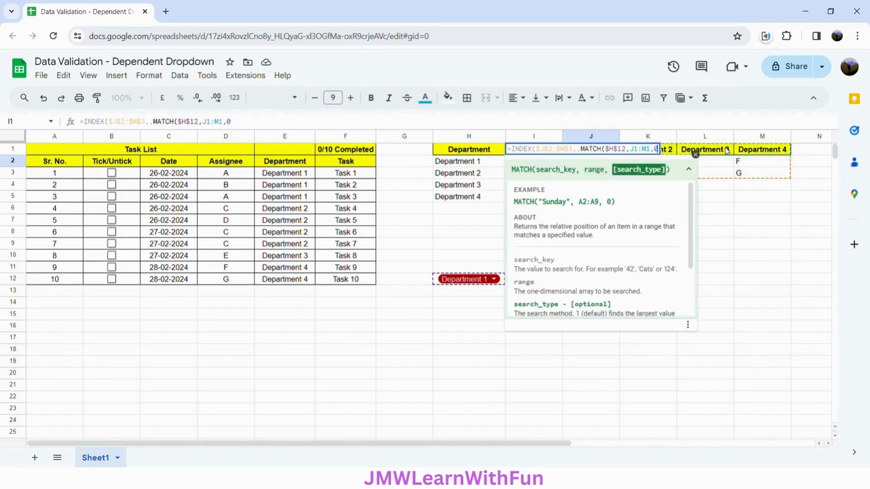
pyautogui.write(')')
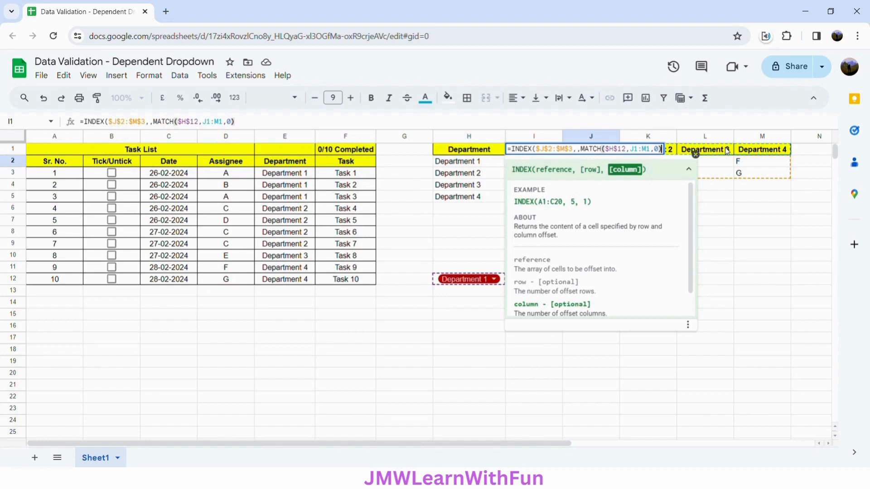
pyautogui.write(')')
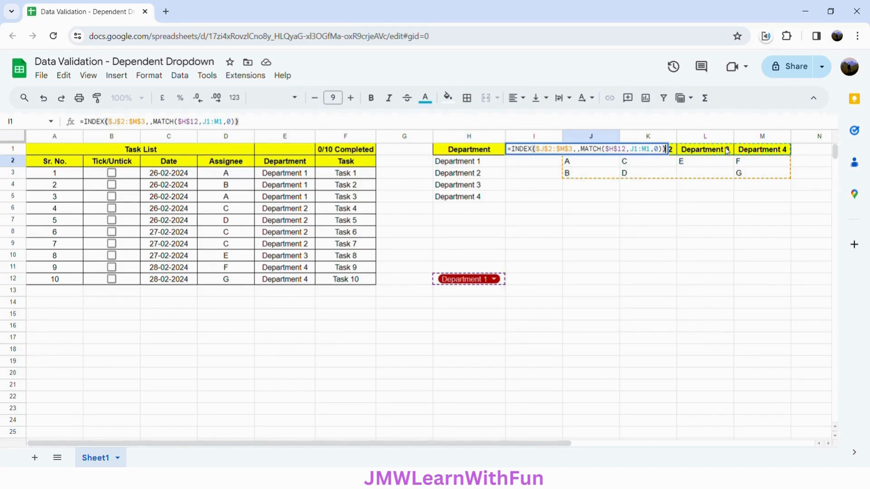
pyautogui.press('Return')
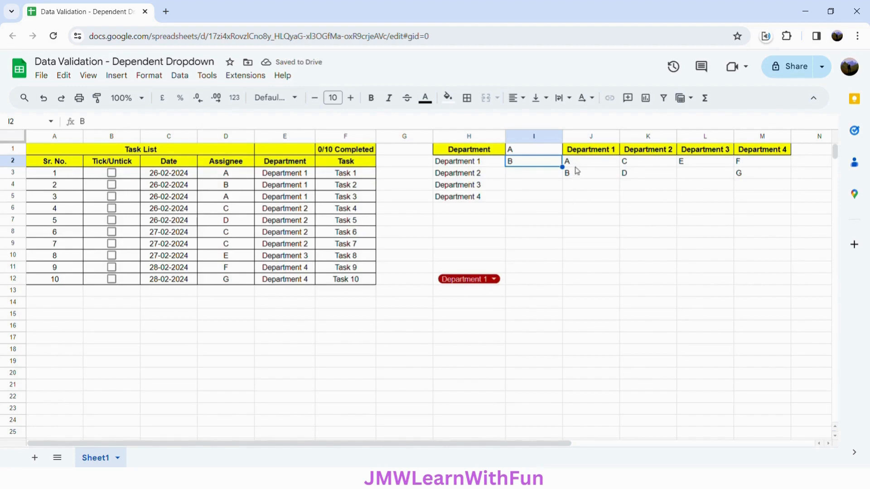
# Test the I1 formula by choosing Department 2, 3, 4 and then 1 in the H12 drop-down
pyautogui.click(494, 279)
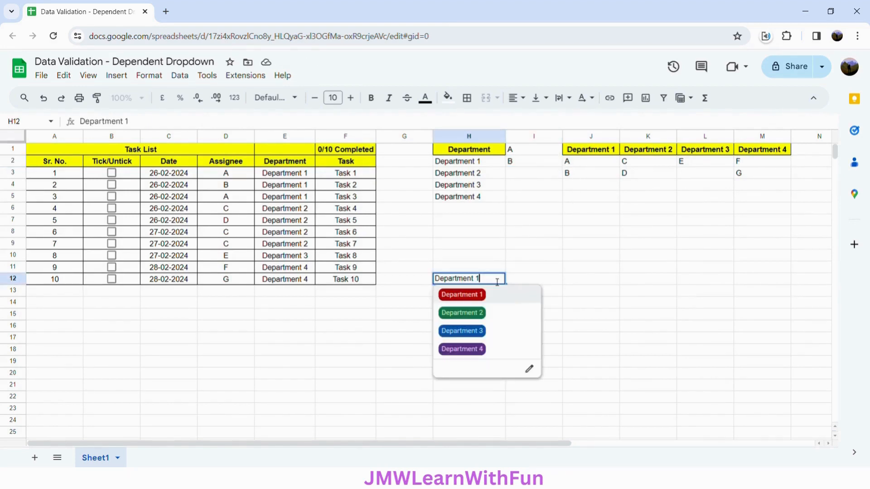
pyautogui.click(480, 314)
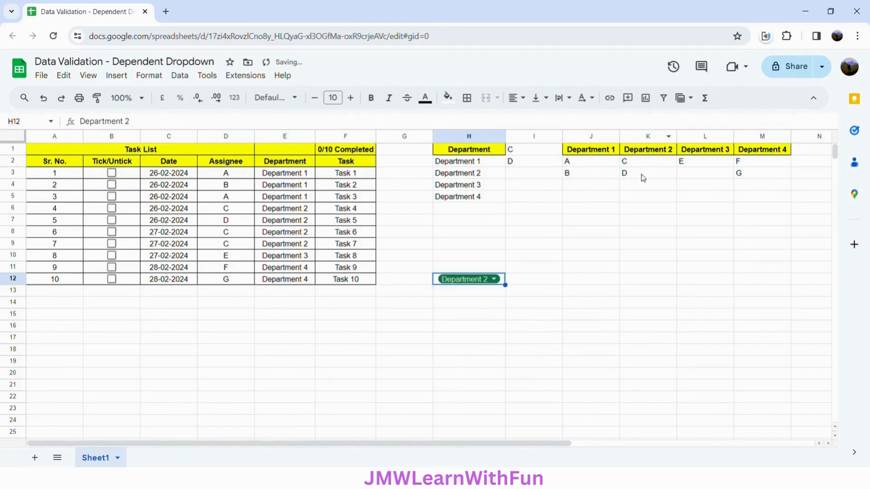
pyautogui.click(495, 279)
pyautogui.click(483, 335)
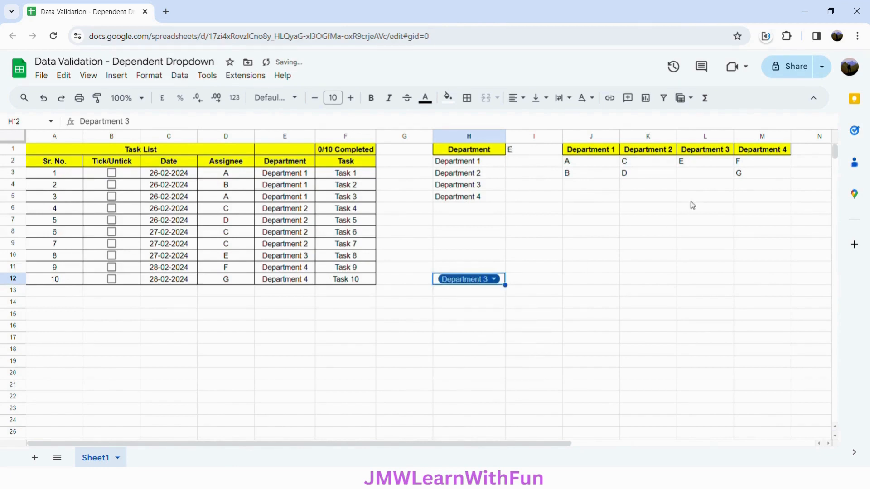
pyautogui.click(493, 283)
pyautogui.click(491, 349)
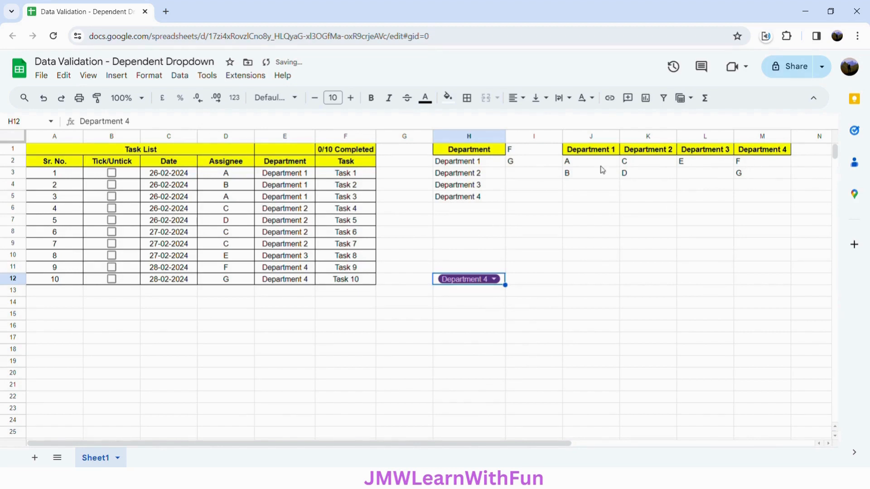
pyautogui.click(493, 281)
pyautogui.click(492, 297)
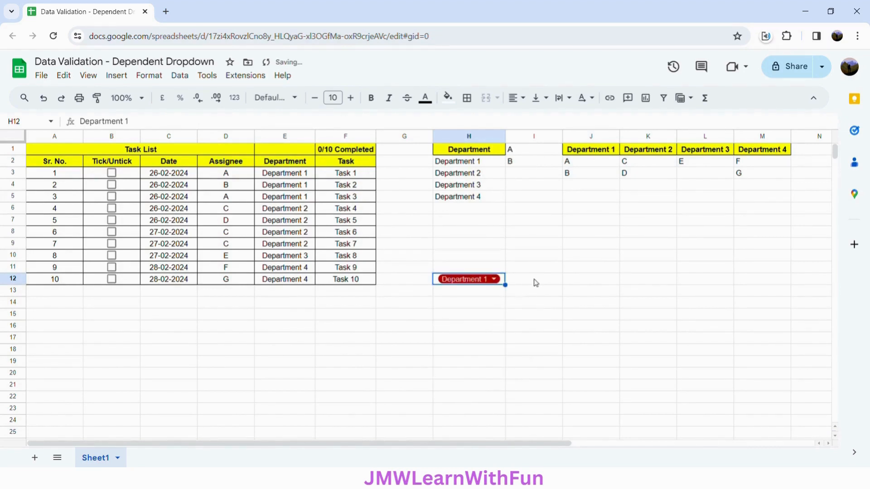
pyautogui.click(591, 197)
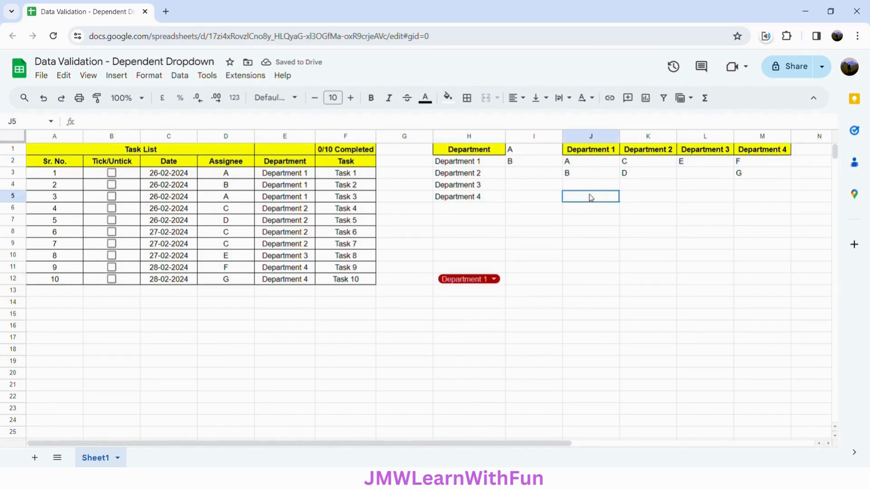
# Add a data validation rule to cell I12 with the criteria Drop-down (from a range)
pyautogui.click(520, 285)
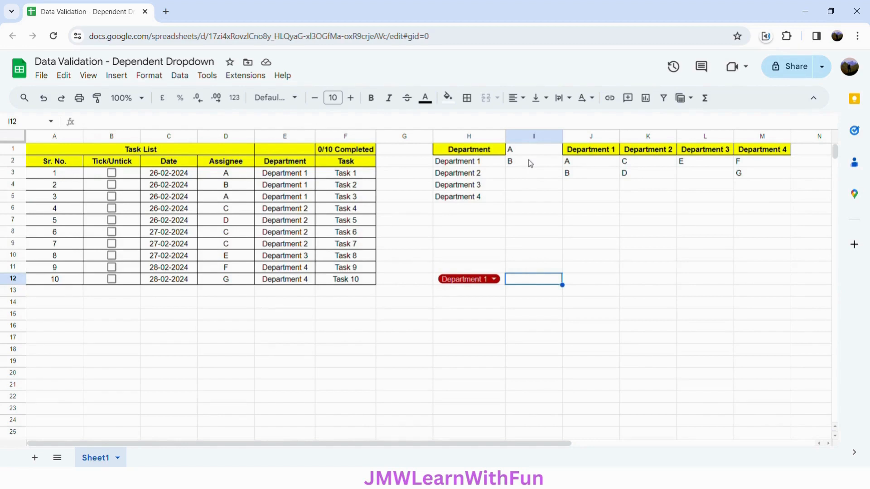
pyautogui.click(182, 76)
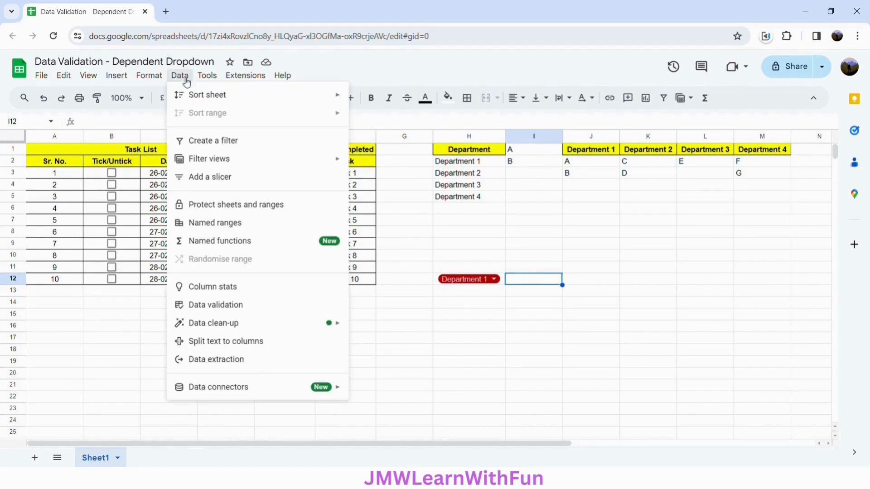
pyautogui.click(235, 304)
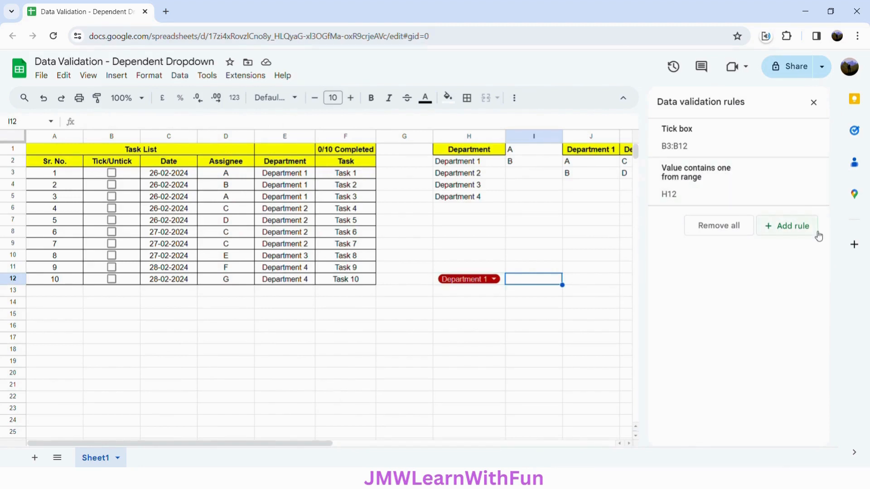
pyautogui.click(799, 230)
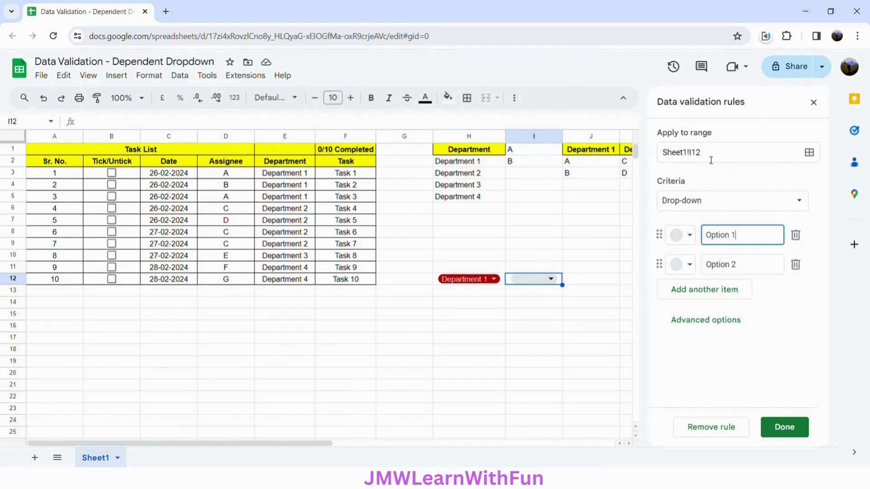
pyautogui.click(690, 206)
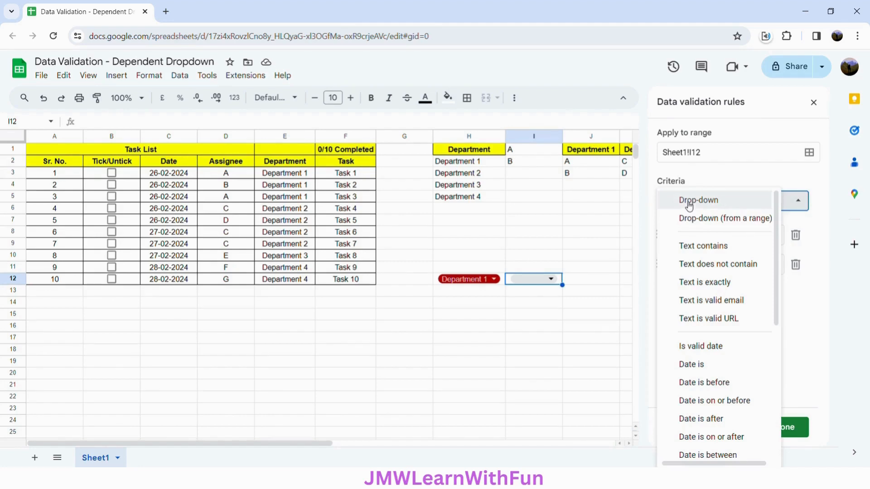
pyautogui.click(692, 226)
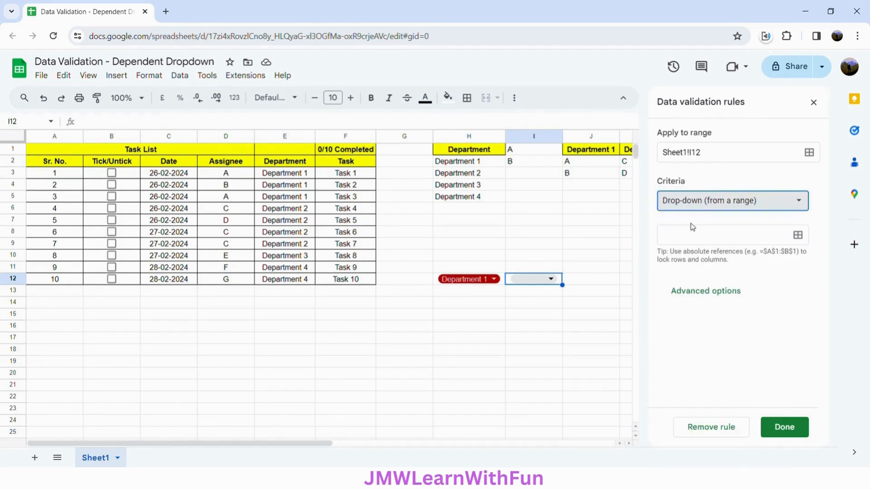
# Set the source range of the I12 drop-down rule to Sheet1!I1:I2
pyautogui.moveTo(528, 153); pyautogui.dragTo(530, 164)
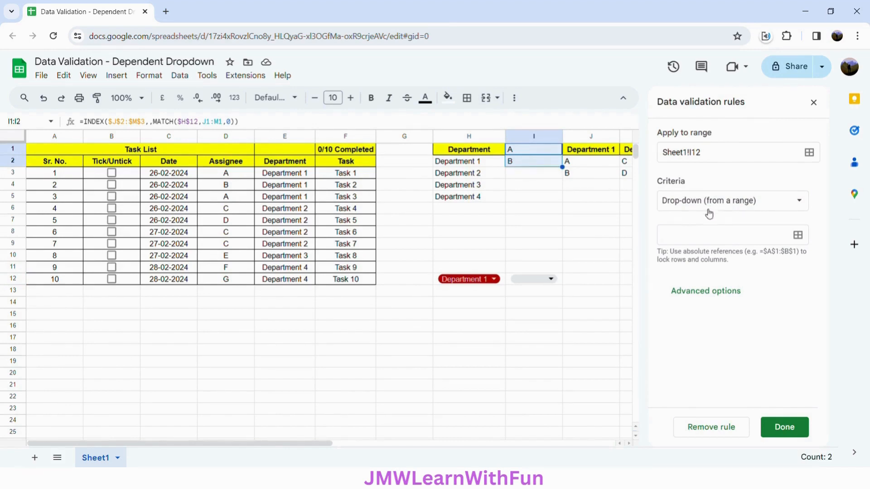
pyautogui.click(706, 234)
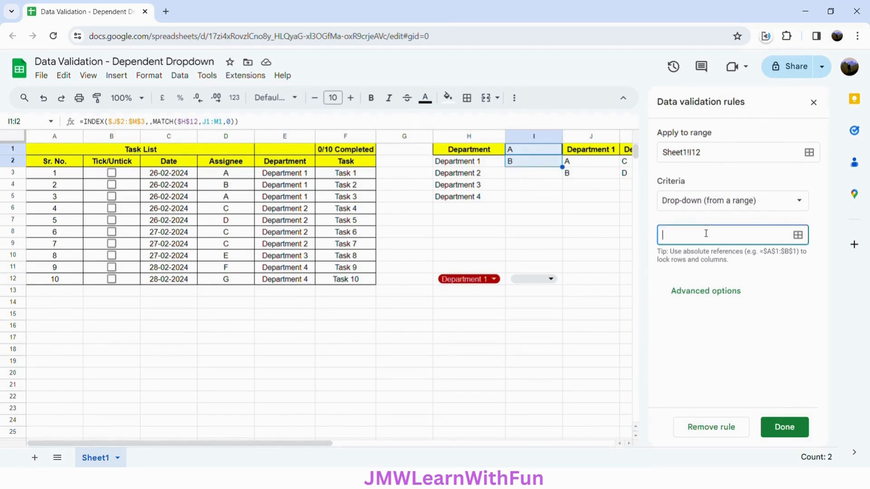
pyautogui.click(798, 234)
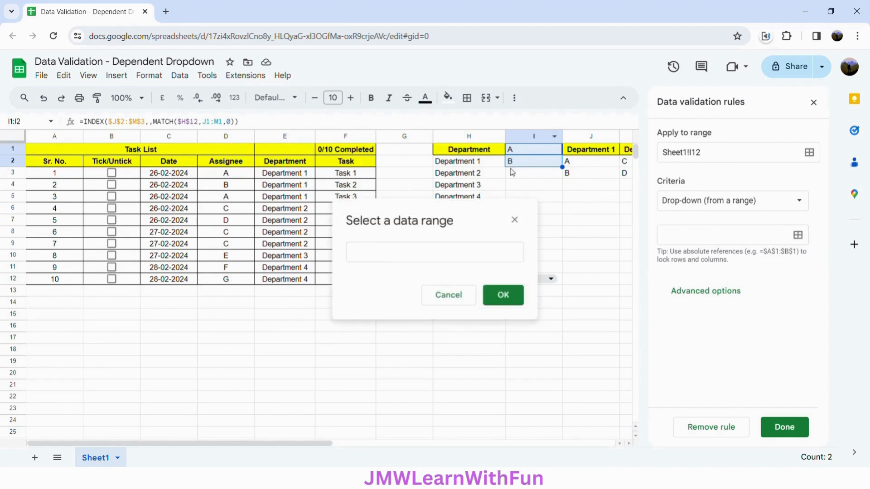
pyautogui.click(465, 256)
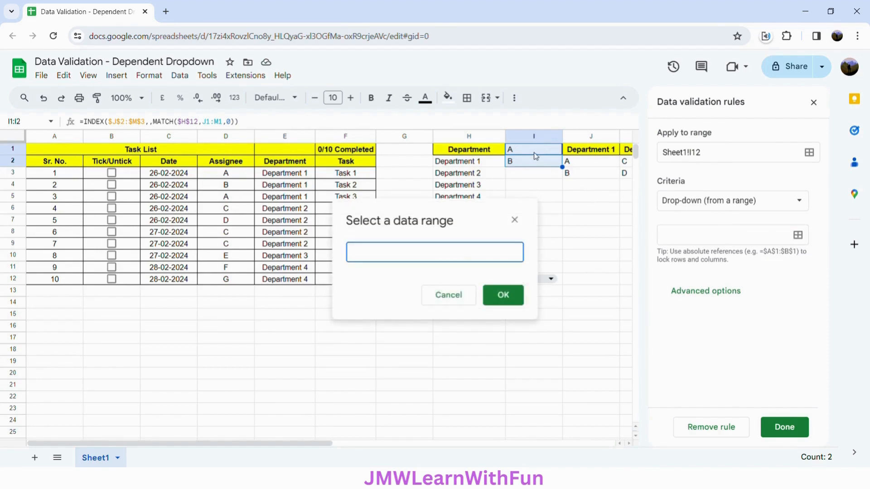
pyautogui.moveTo(534, 152); pyautogui.dragTo(535, 167)
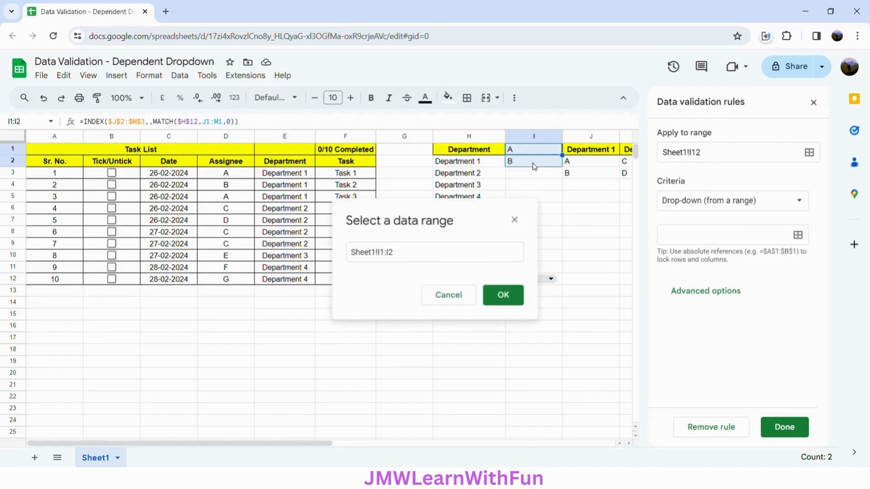
pyautogui.click(503, 295)
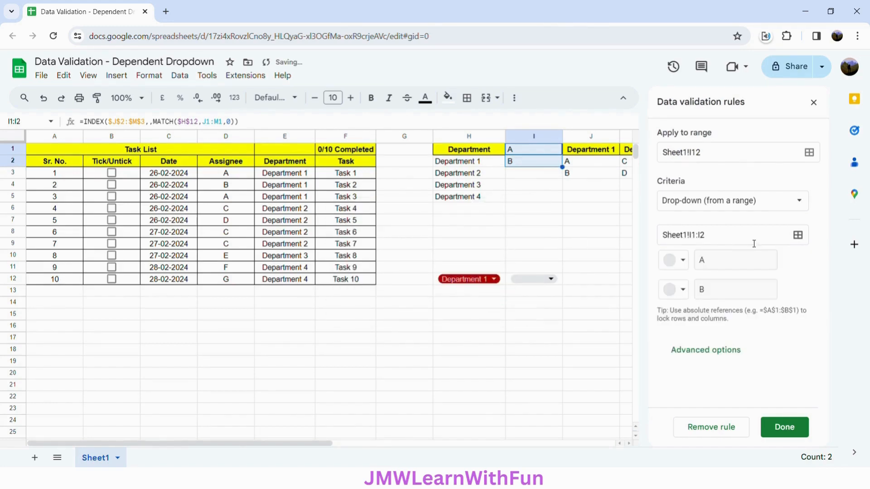
# Colour option A light red and option B light yellow, then save the I12 rule and close the validation rules
pyautogui.click(680, 260)
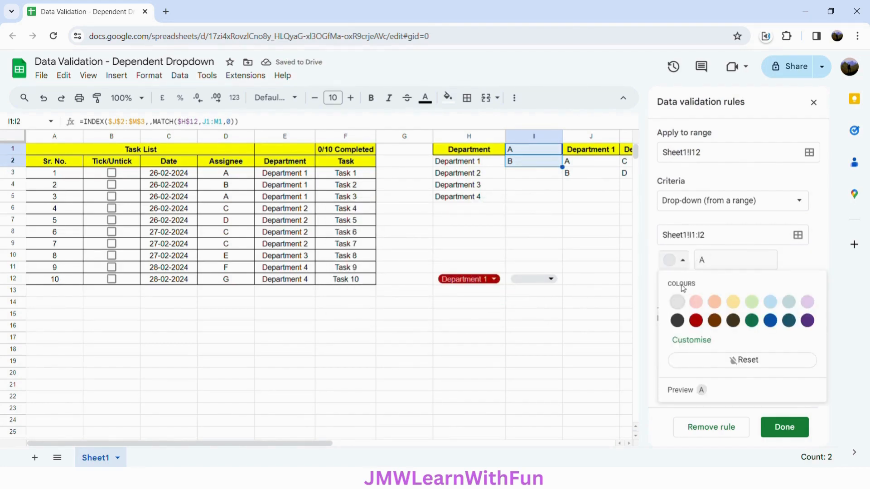
pyautogui.click(698, 303)
pyautogui.click(678, 291)
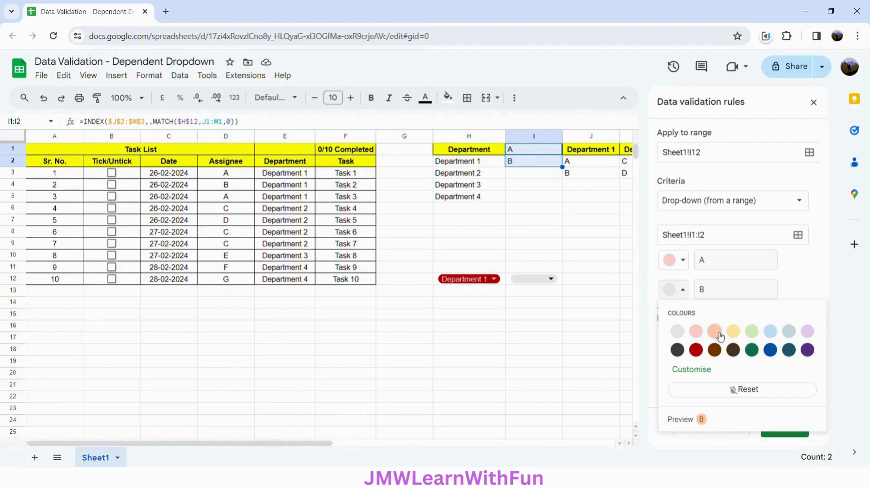
pyautogui.click(734, 333)
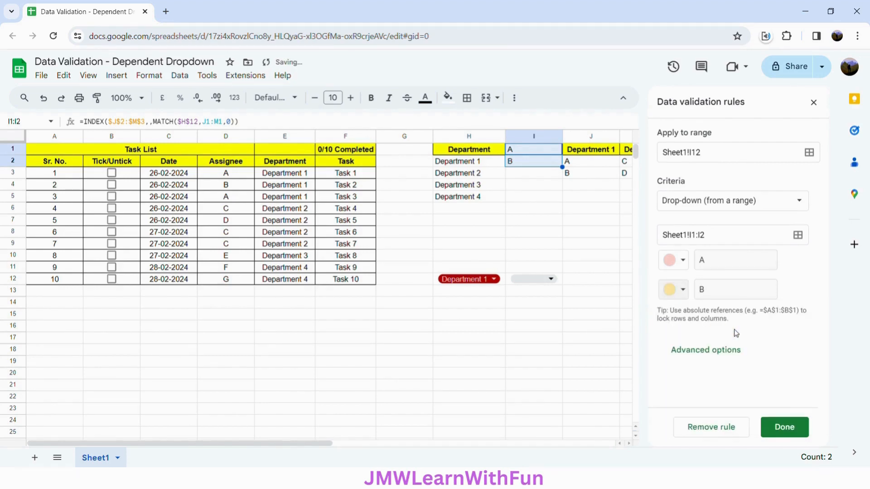
pyautogui.click(798, 432)
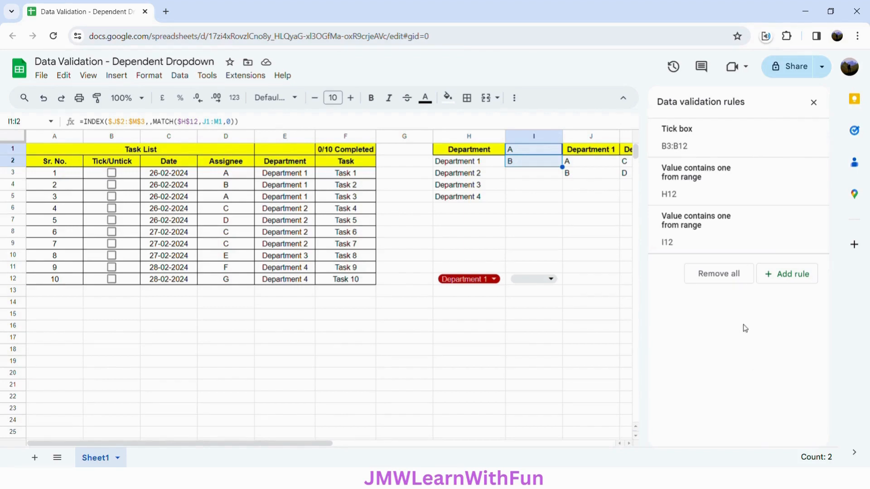
pyautogui.click(813, 102)
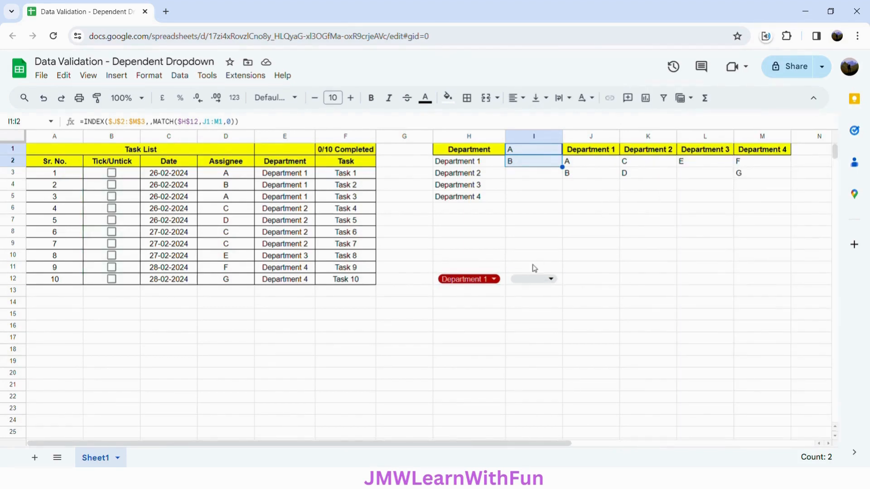
# Test the assignee drop-down in I12 by choosing A and then B
pyautogui.click(536, 281)
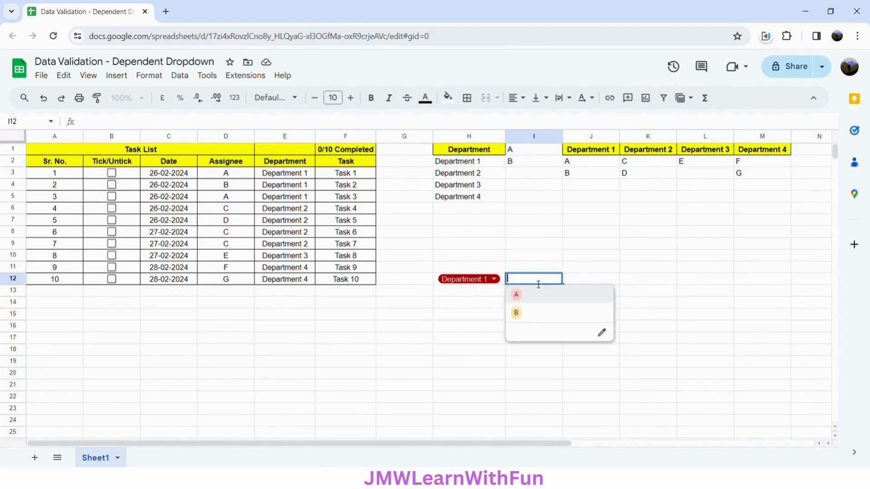
pyautogui.click(536, 298)
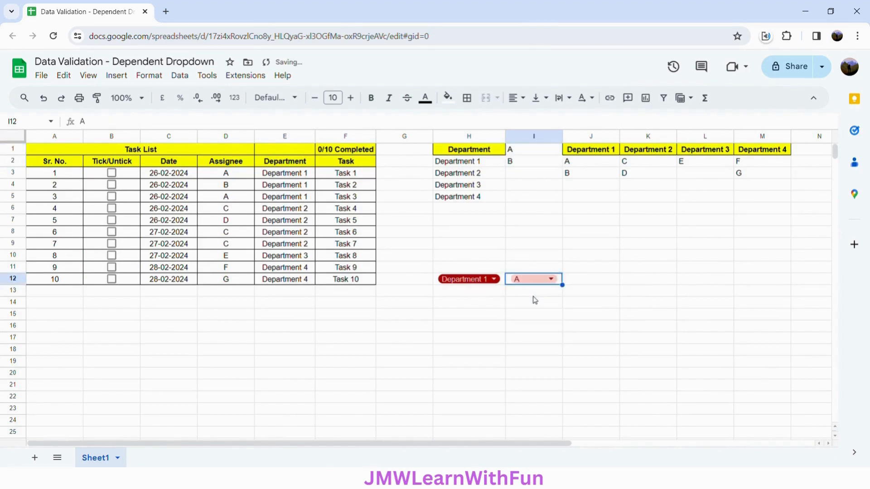
pyautogui.doubleClick(537, 282)
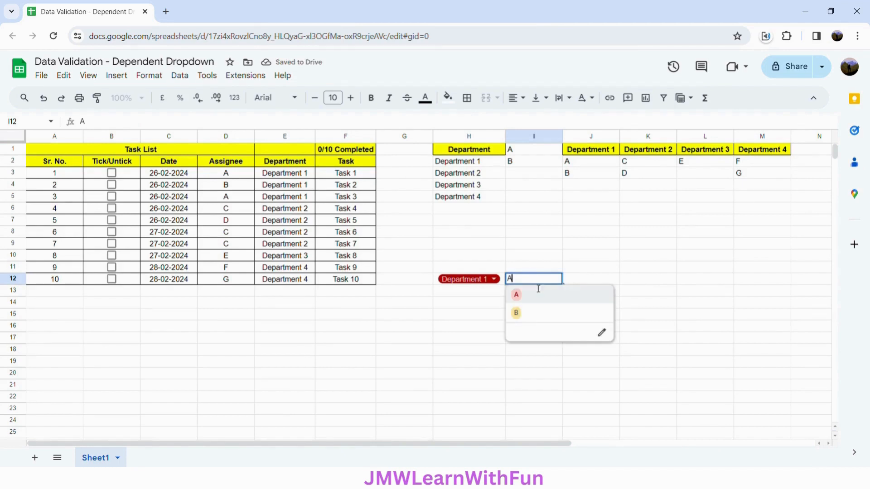
pyautogui.click(537, 313)
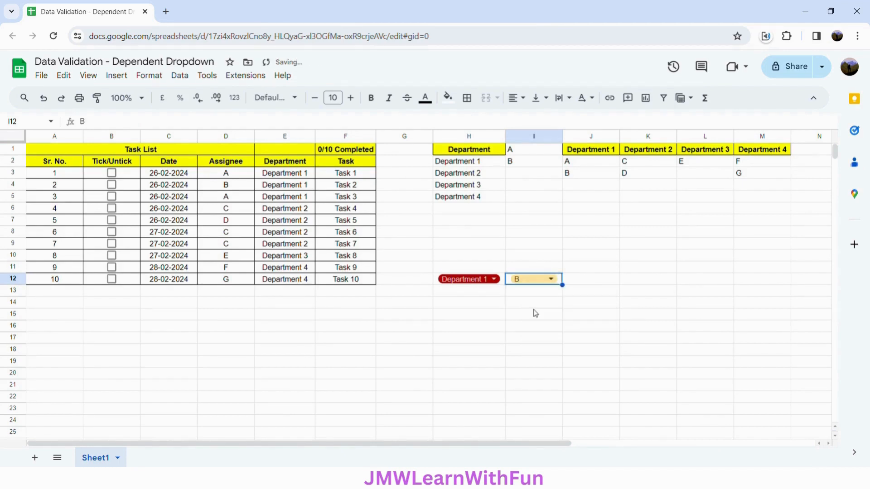
# Choose Department 2 in H12 and test the I12 drop-down by choosing C and then D
pyautogui.doubleClick(488, 281)
pyautogui.click(486, 312)
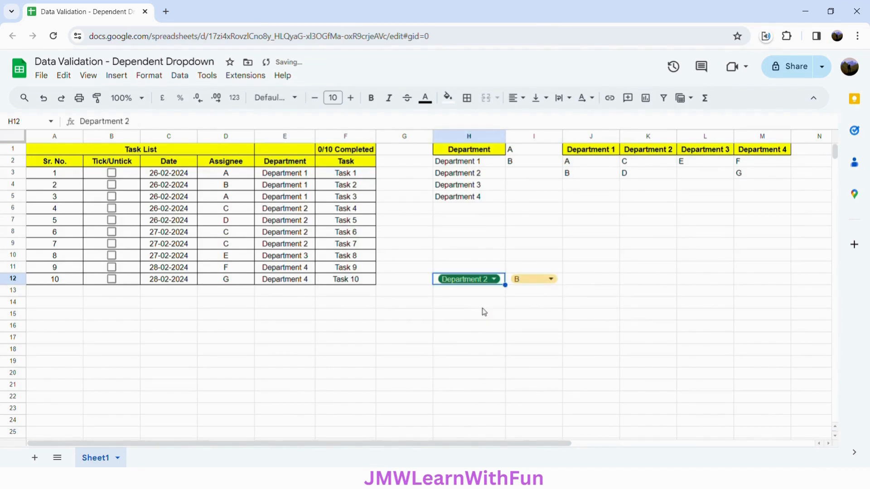
pyautogui.doubleClick(545, 282)
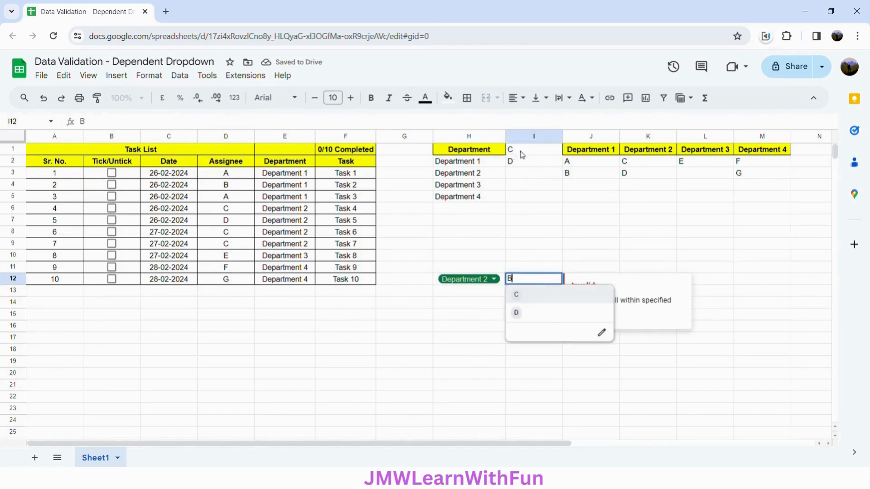
pyautogui.click(532, 298)
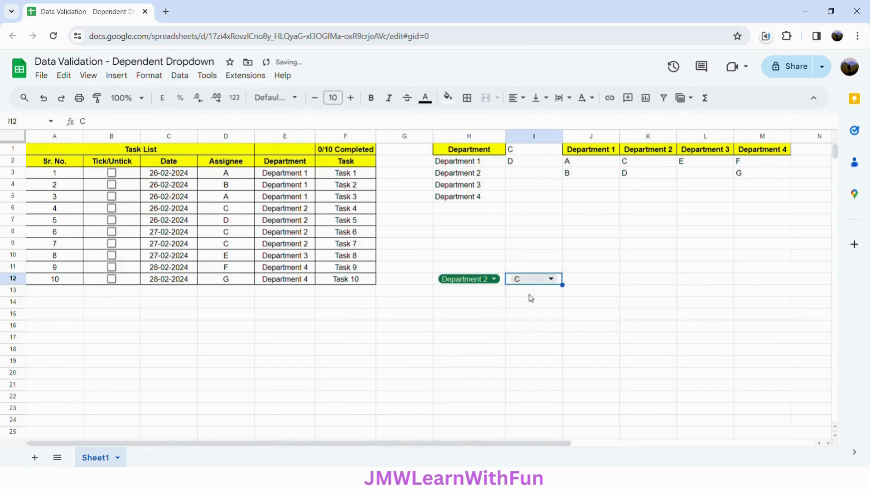
pyautogui.doubleClick(536, 282)
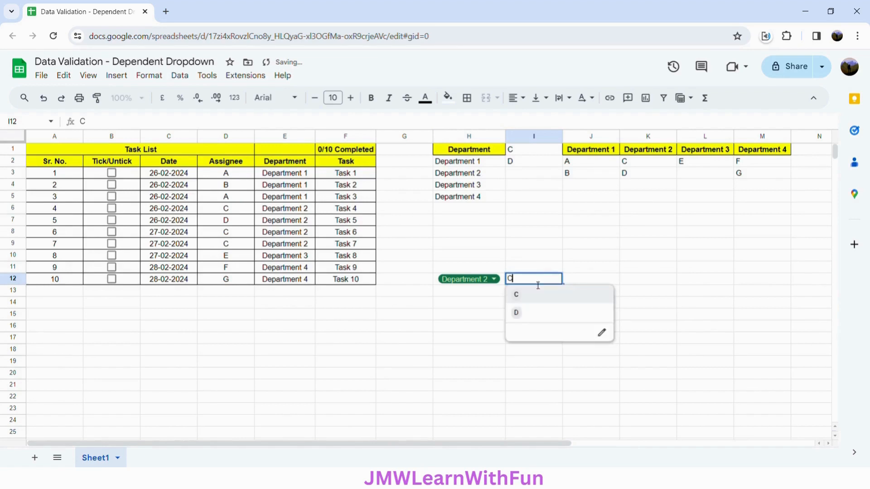
pyautogui.click(536, 315)
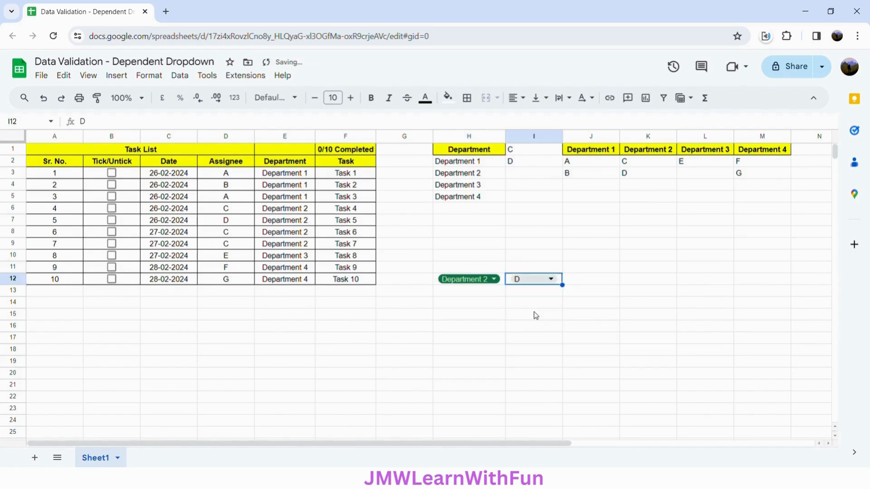
# Choose Department 3 in H12 and select assignee E in the I12 drop-down
pyautogui.click(491, 280)
pyautogui.click(485, 333)
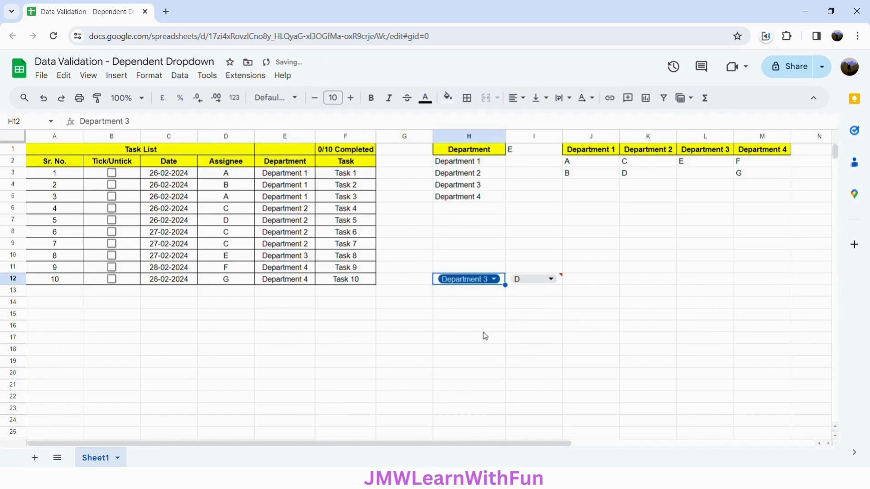
pyautogui.click(532, 284)
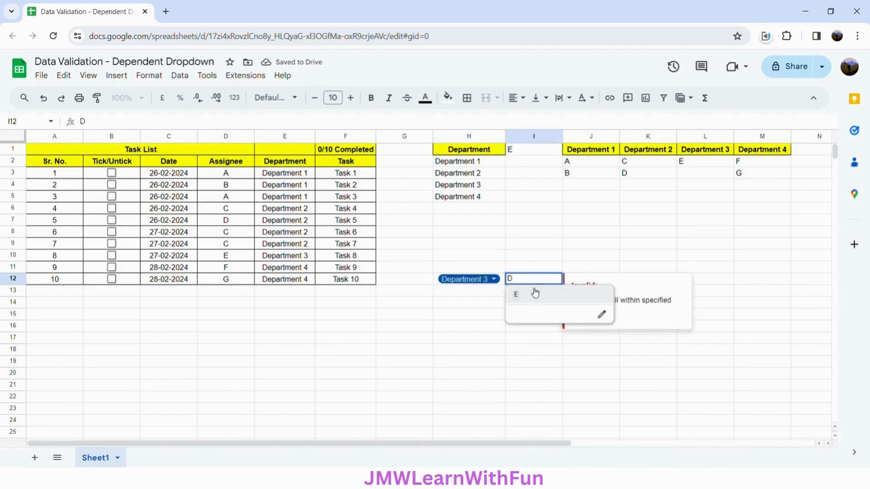
pyautogui.click(534, 300)
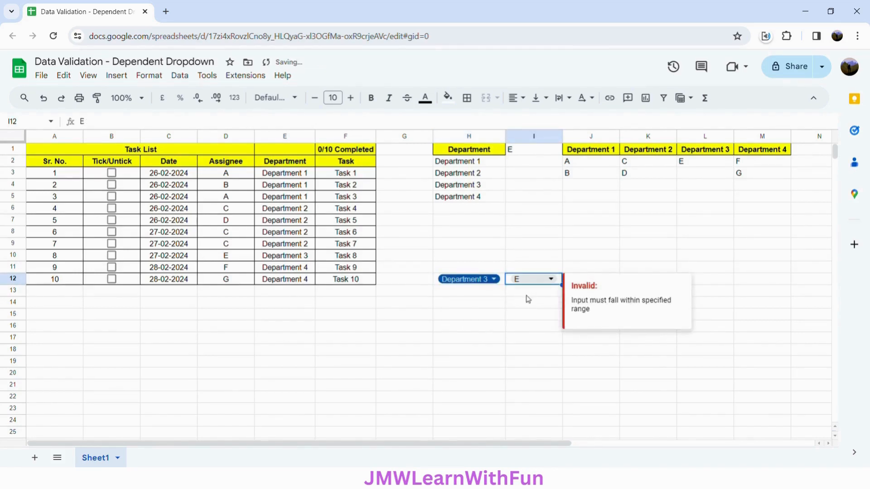
pyautogui.click(526, 294)
# Choose Department 4 in H12 and select assignee F and then G in the I12 drop-down
pyautogui.click(493, 280)
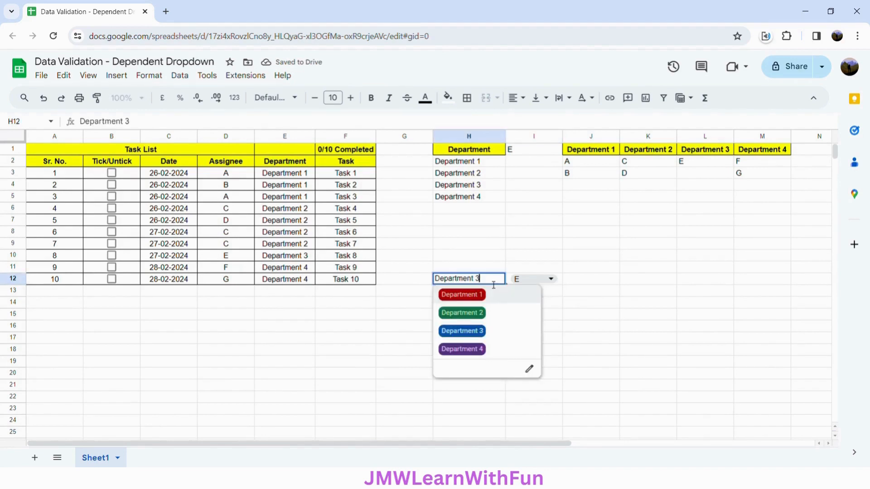
pyautogui.click(499, 353)
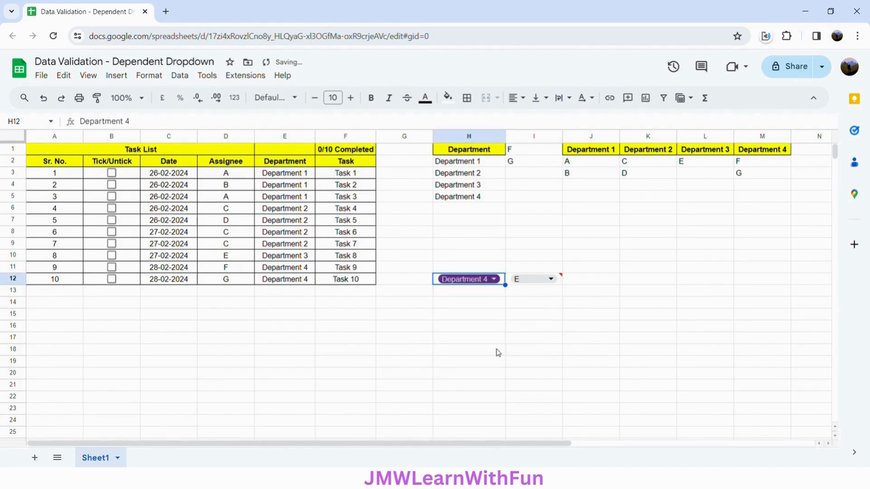
pyautogui.click(542, 280)
pyautogui.click(533, 296)
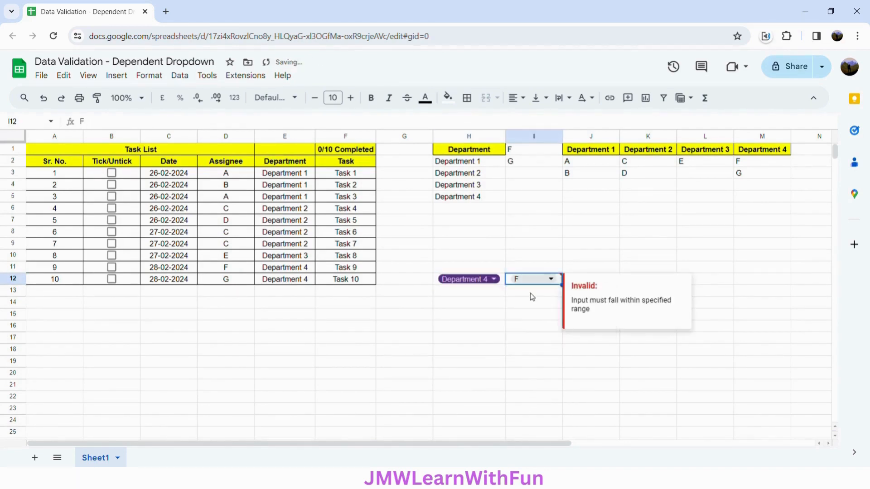
pyautogui.click(533, 279)
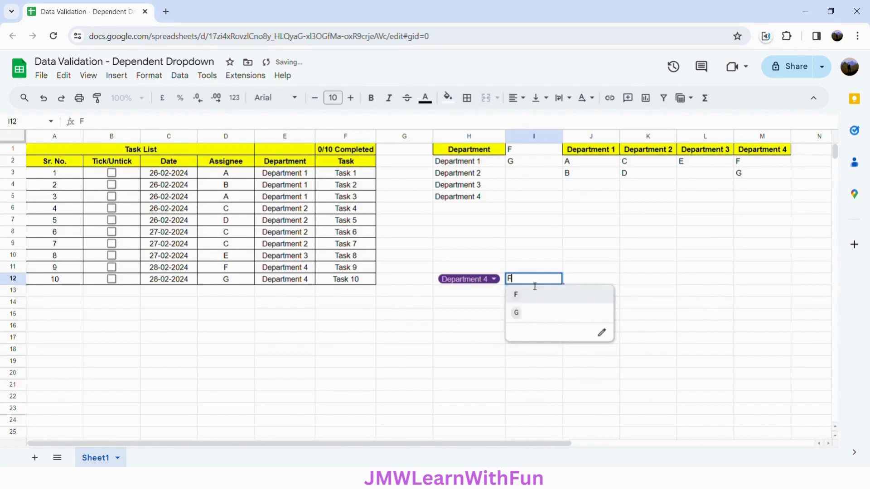
pyautogui.click(533, 314)
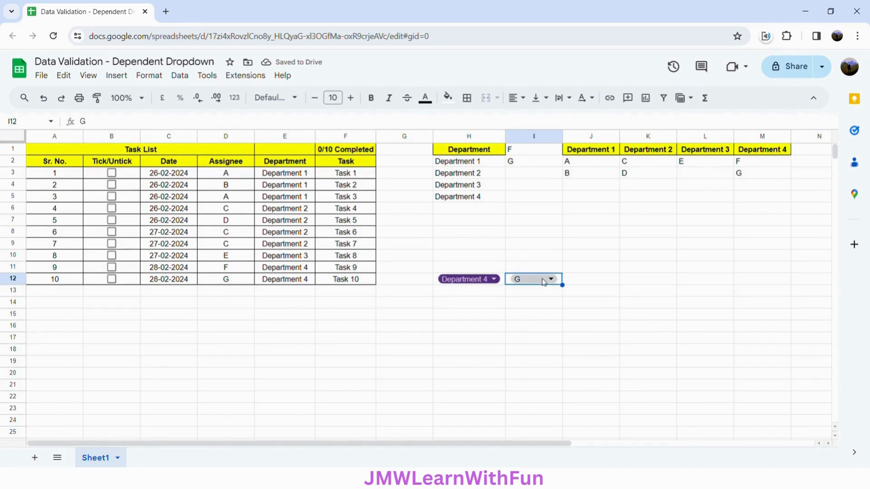
pyautogui.click(600, 284)
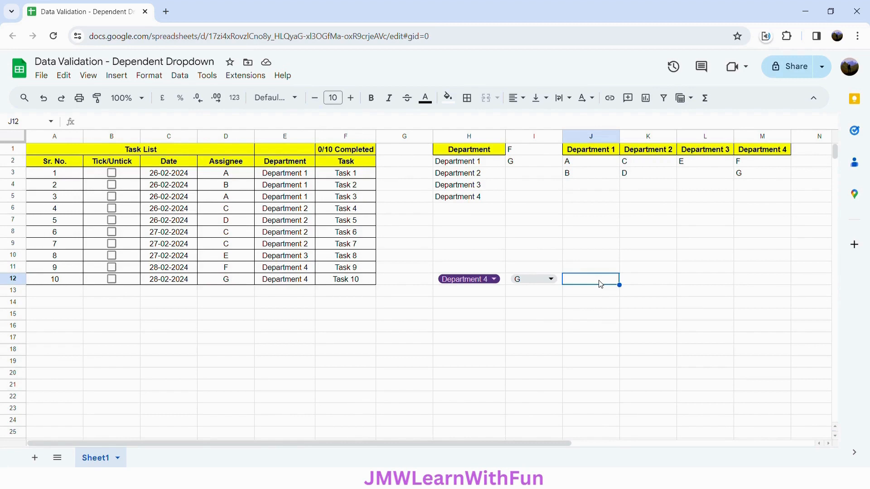
# Enter the headings "Total Tasks" in J11 and "Completed Tasks" in K11
pyautogui.click(599, 271)
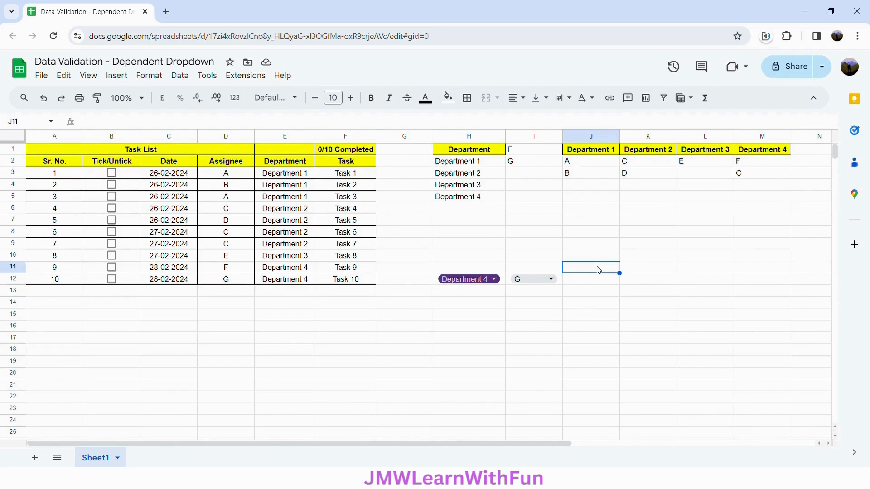
pyautogui.write('Tota')
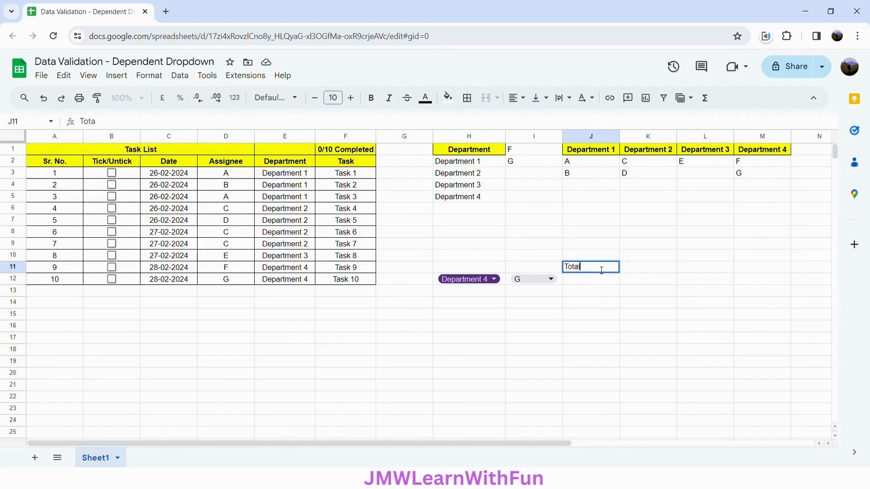
pyautogui.write('l Tasks')
pyautogui.click(637, 271)
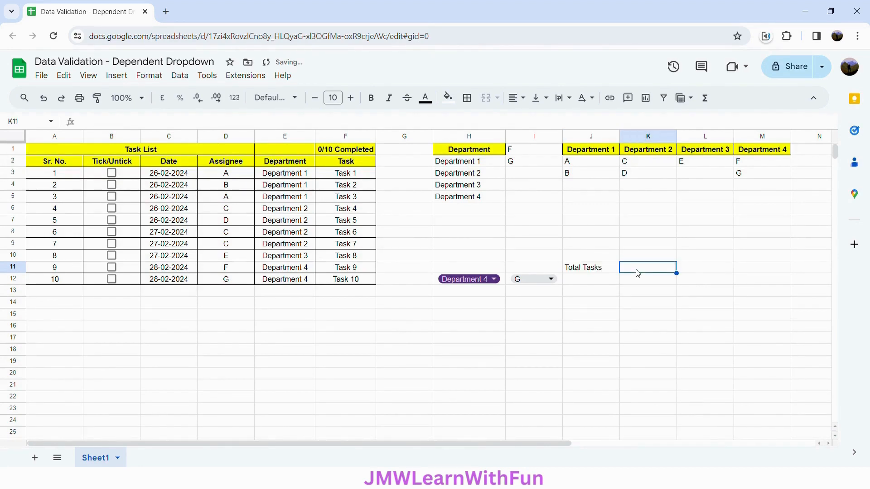
pyautogui.write('Completed Ta')
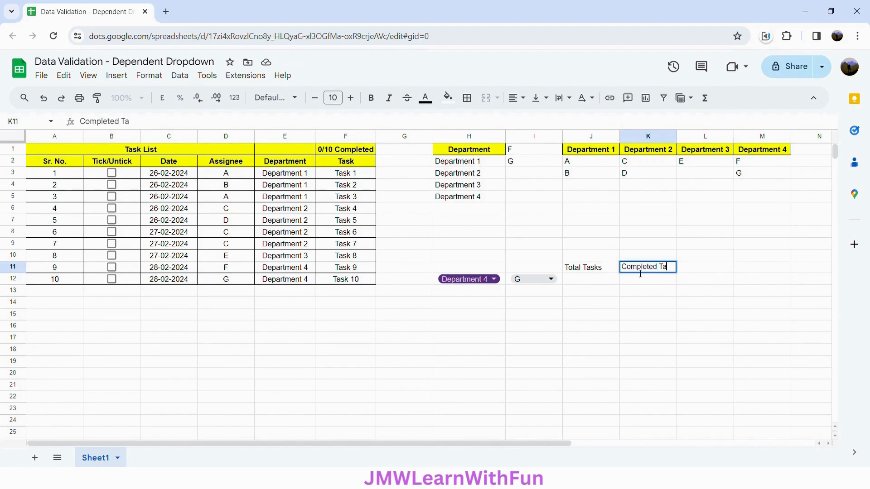
pyautogui.write('sks')
# Copy the header formatting of J1 onto J11:K11, then narrow column J slightly and widen column K to fit its heading
pyautogui.click(590, 285)
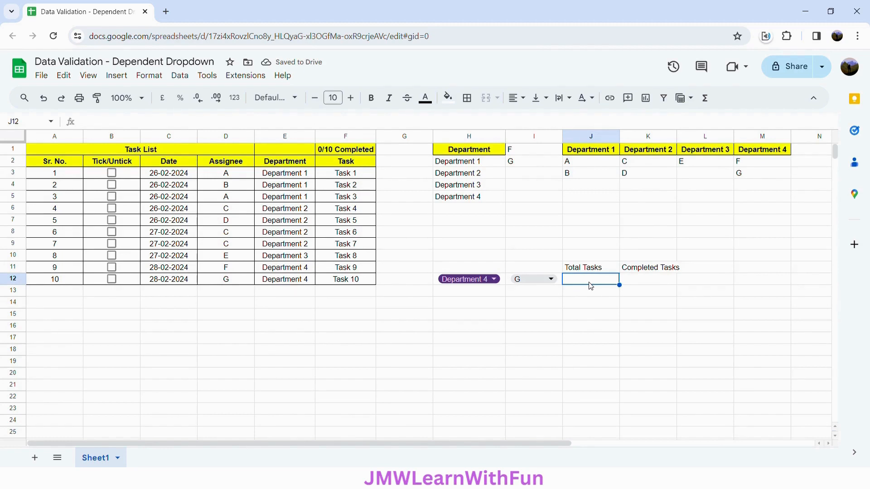
pyautogui.click(588, 149)
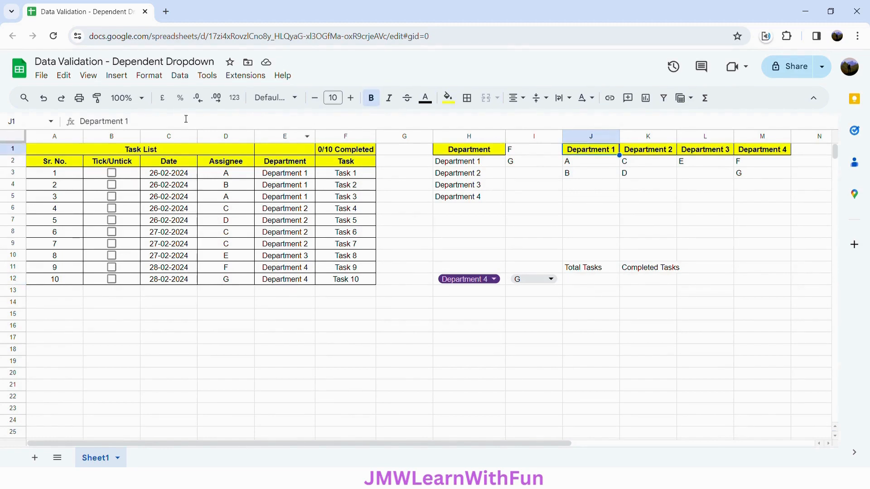
pyautogui.click(96, 98)
pyautogui.moveTo(580, 273); pyautogui.dragTo(652, 271)
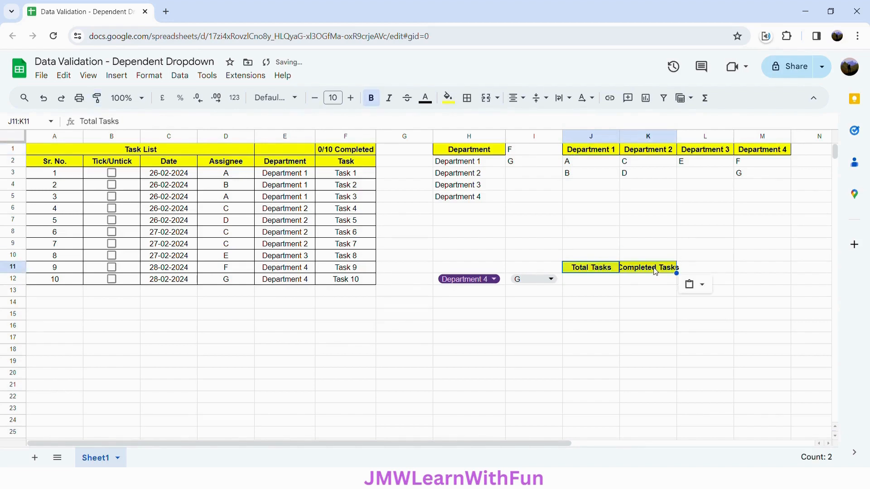
pyautogui.moveTo(619, 136); pyautogui.dragTo(615, 135)
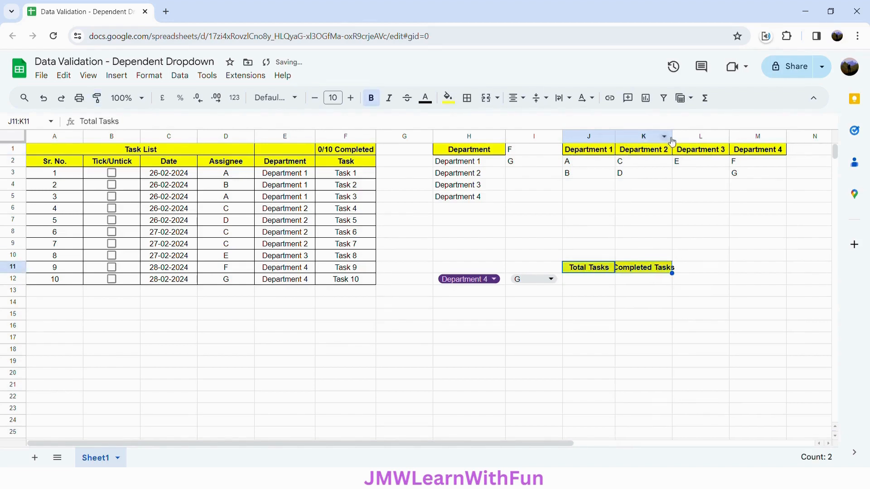
pyautogui.moveTo(672, 139); pyautogui.dragTo(681, 138)
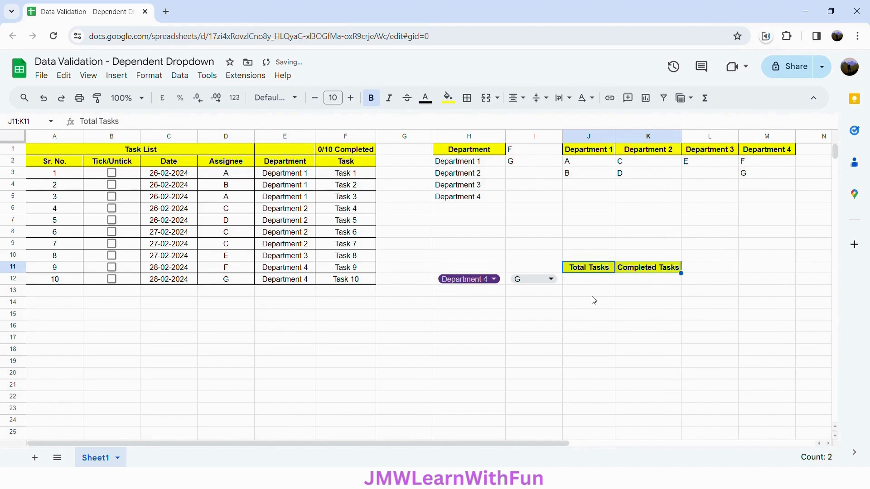
# Start a COUNTIFS formula in J12 with the absolute department range $E$3:$E$12 and H12 as its criterion
pyautogui.click(587, 284)
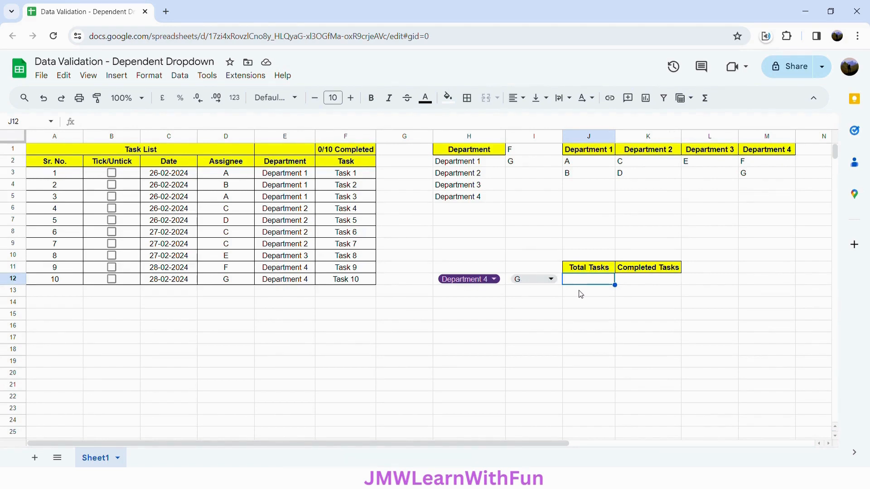
pyautogui.write('=')
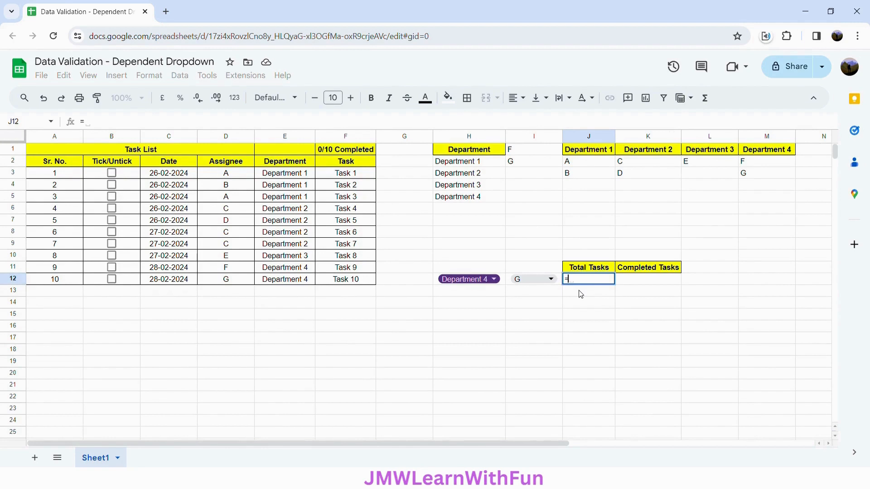
pyautogui.write('COUNT')
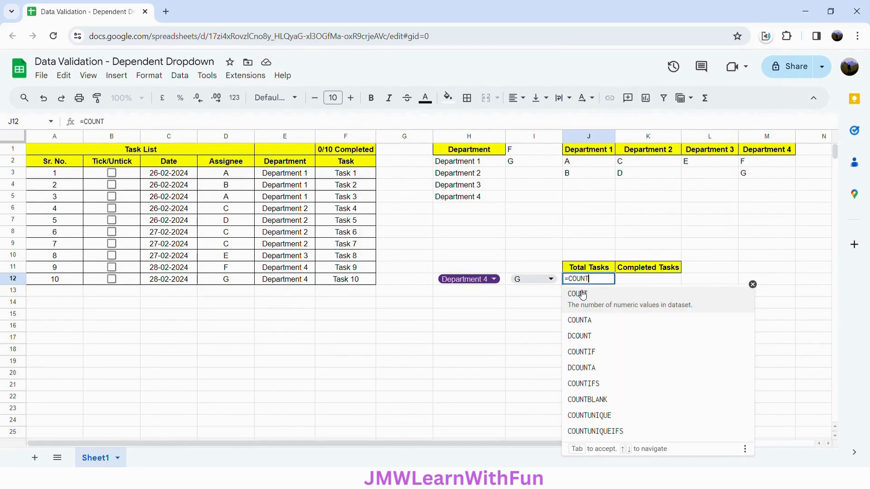
pyautogui.write('IF')
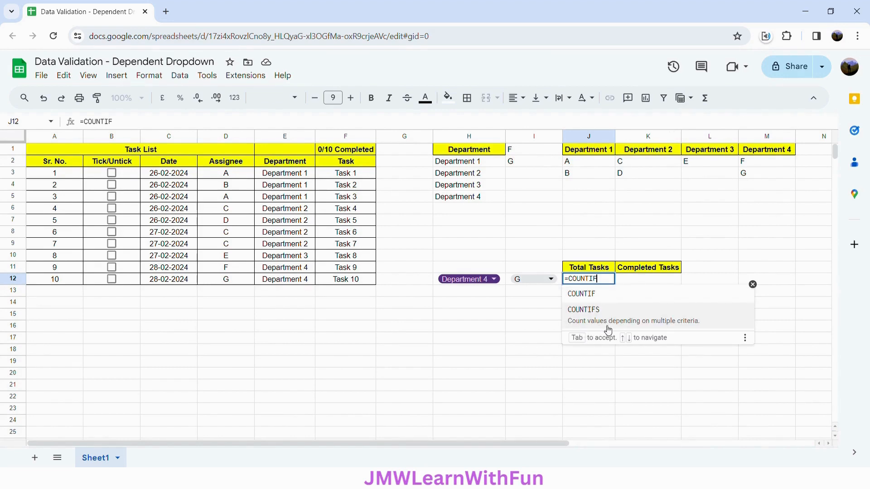
pyautogui.click(696, 329)
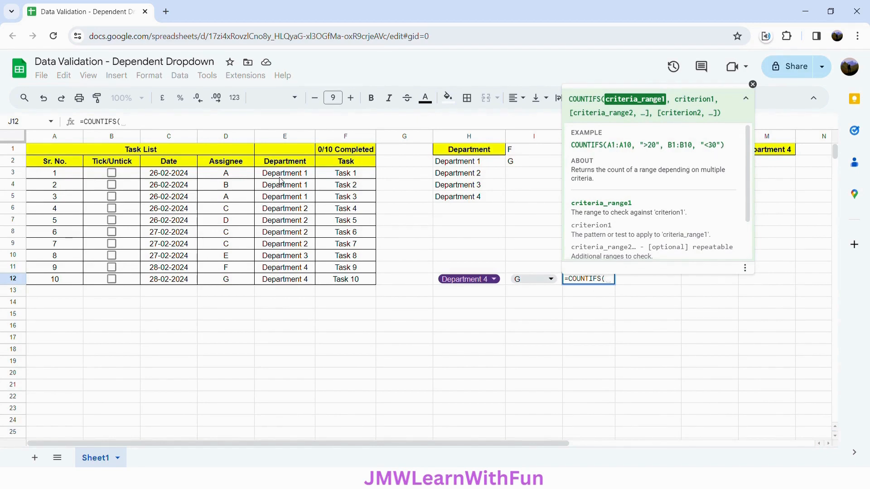
pyautogui.moveTo(280, 178); pyautogui.dragTo(290, 280)
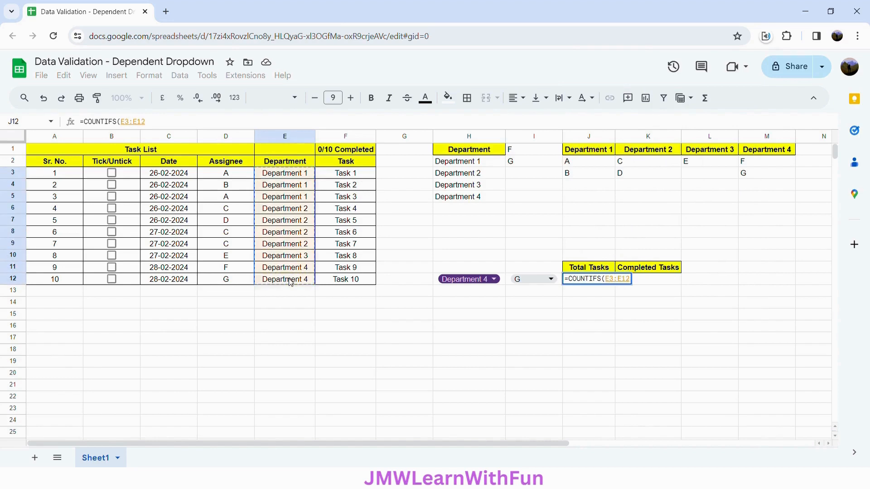
pyautogui.press('F4')
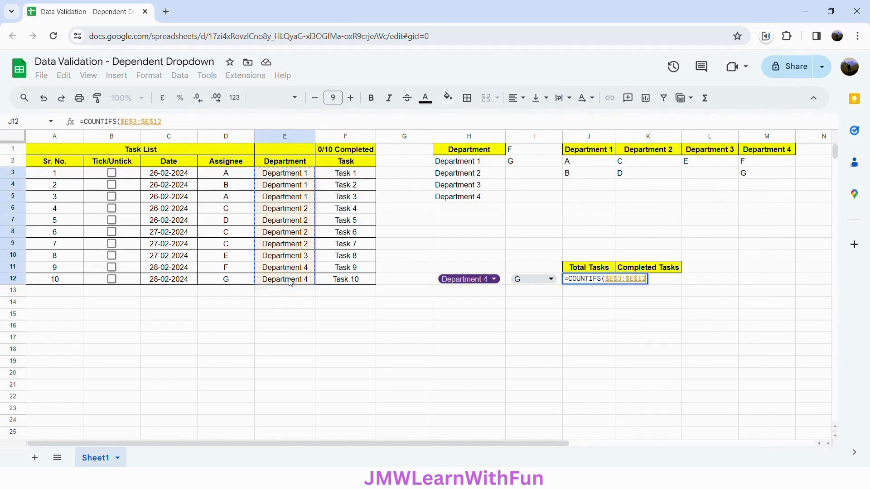
pyautogui.write(',')
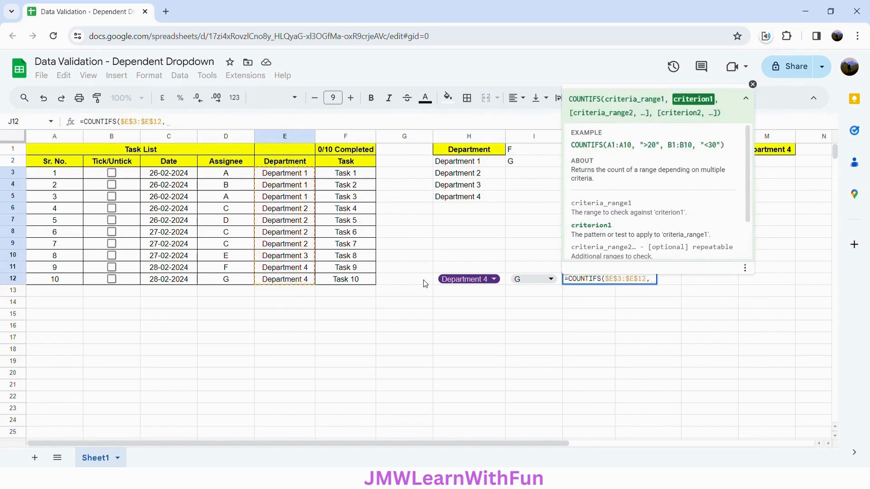
pyautogui.click(437, 285)
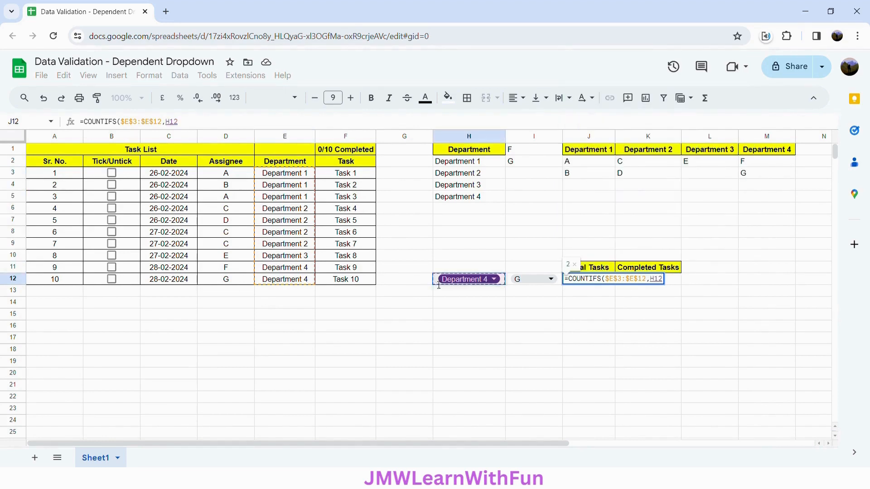
pyautogui.write(',')
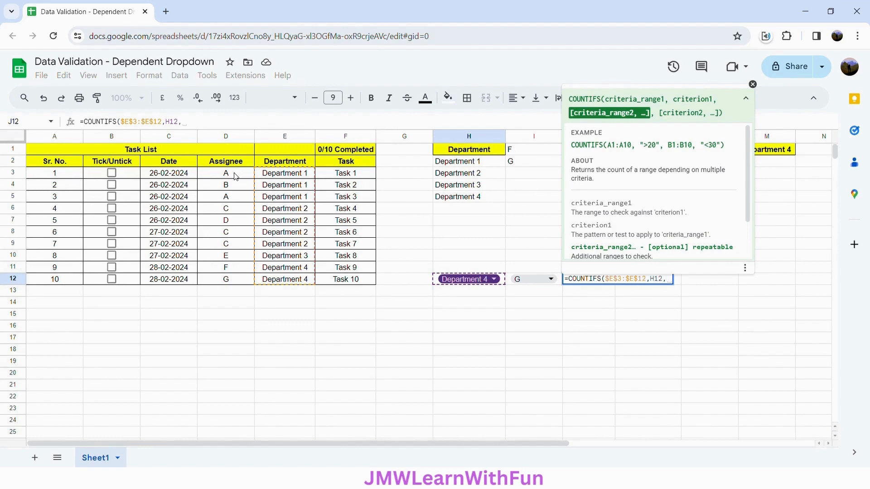
# Complete the J12 COUNTIFS formula with assignee range $D$3:$D$12 and criterion $I$12, and make the department criterion absolute as $H$12
pyautogui.moveTo(235, 176); pyautogui.dragTo(232, 288)
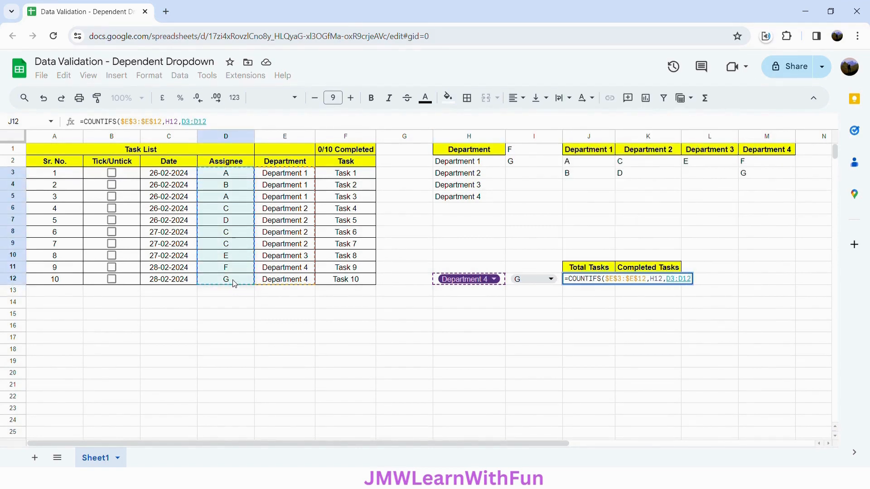
pyautogui.press('F4')
pyautogui.write(',')
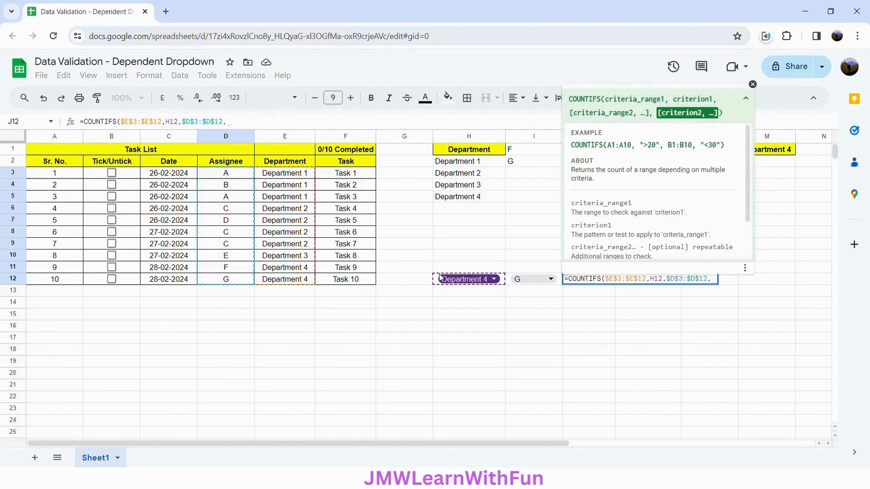
pyautogui.click(511, 284)
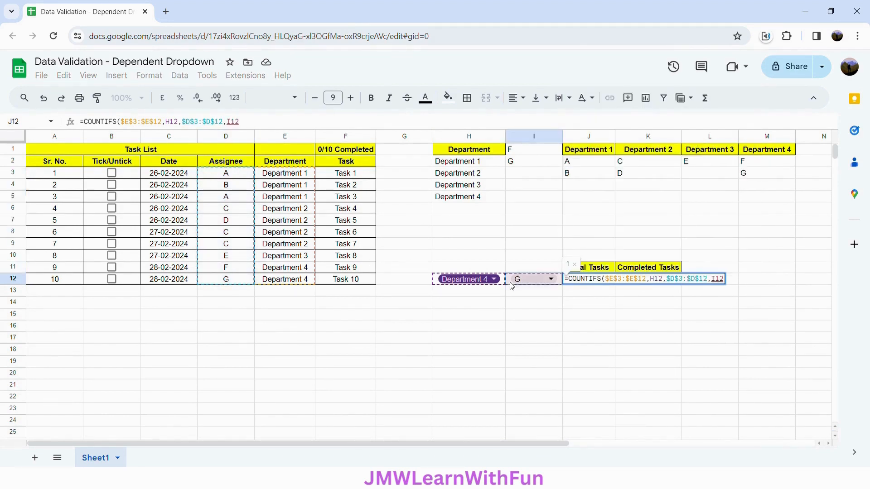
pyautogui.press('F4')
pyautogui.click(661, 283)
pyautogui.press('F4')
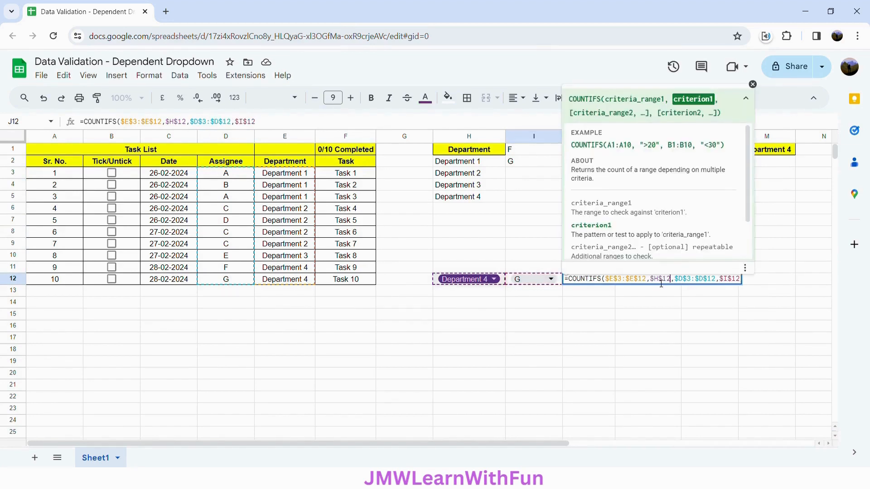
pyautogui.click(743, 284)
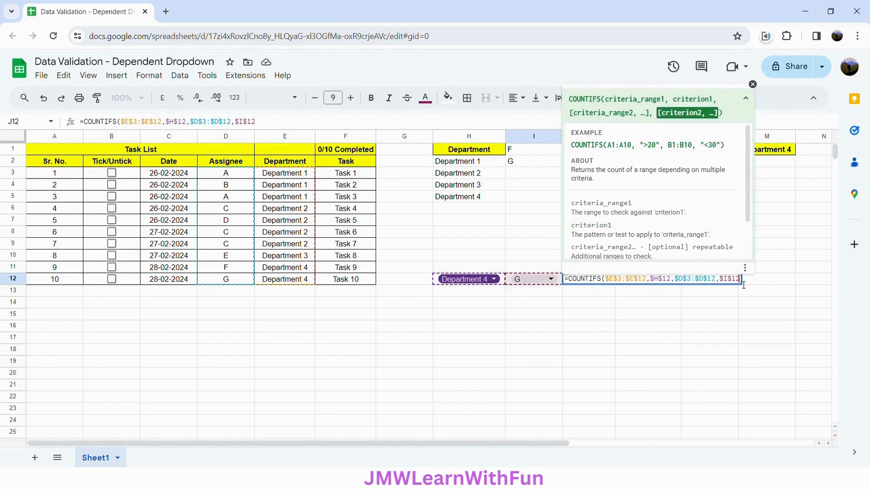
pyautogui.write(')')
pyautogui.press('Return')
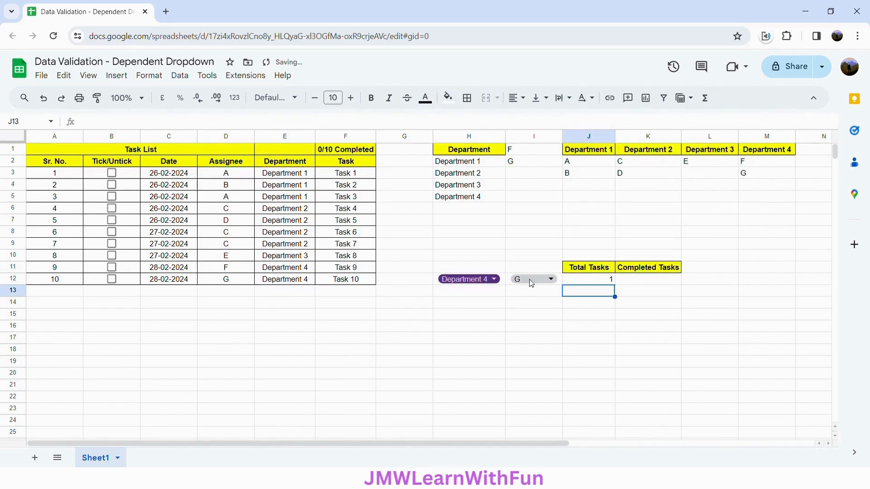
# Test the Total Tasks formula by choosing Department 1 in H12 and assignee A in I12
pyautogui.click(488, 285)
pyautogui.click(483, 296)
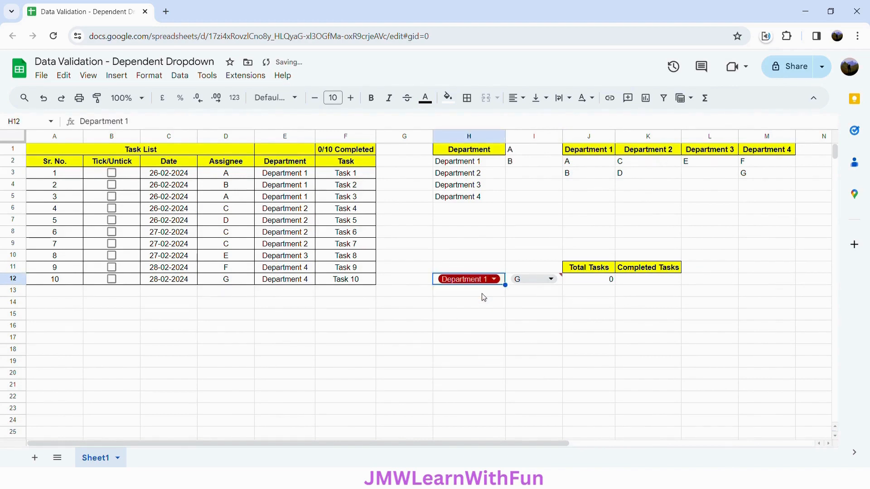
pyautogui.click(532, 280)
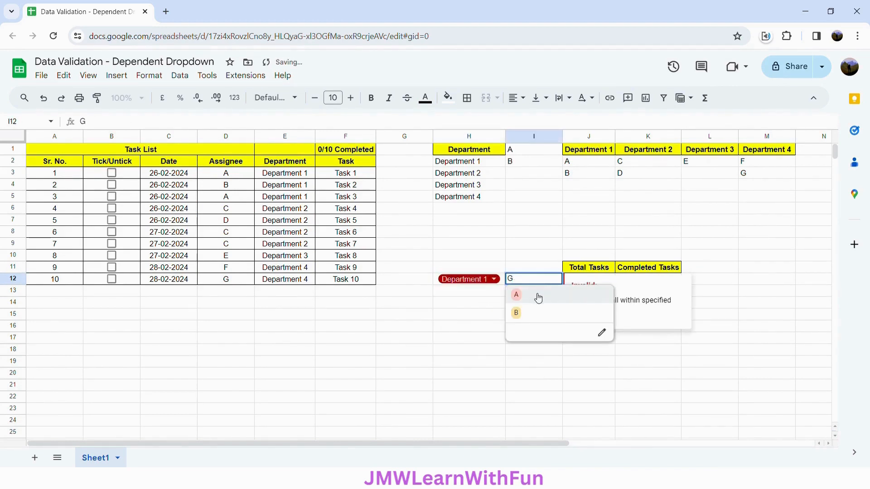
pyautogui.click(538, 294)
pyautogui.click(536, 298)
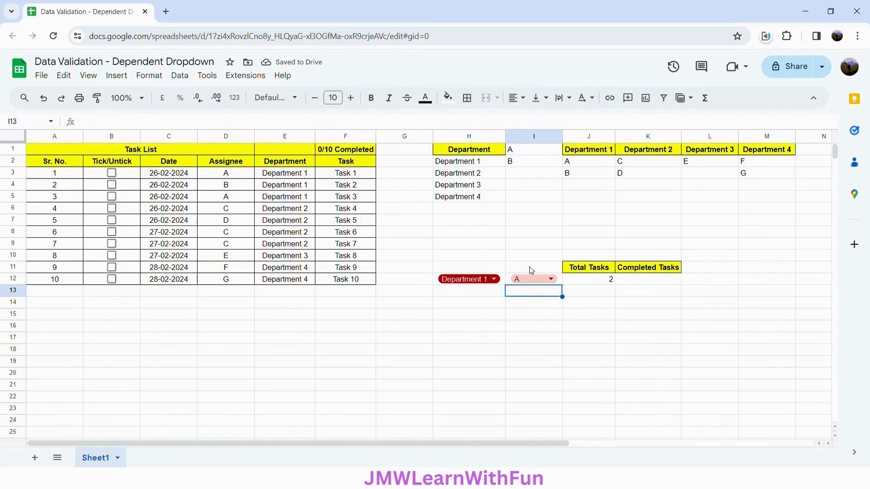
# Choose Department 2 in H12 and assignee C in I12, and check the total against the matching task list rows
pyautogui.click(479, 280)
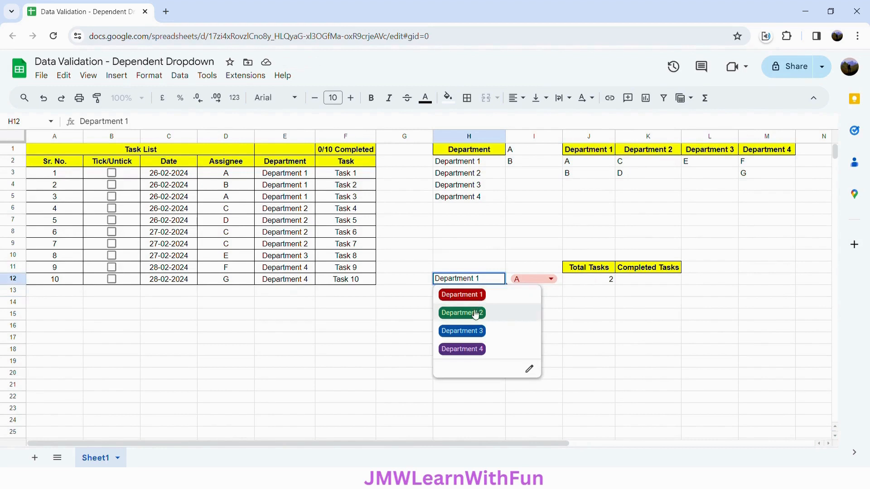
pyautogui.click(473, 312)
pyautogui.click(542, 281)
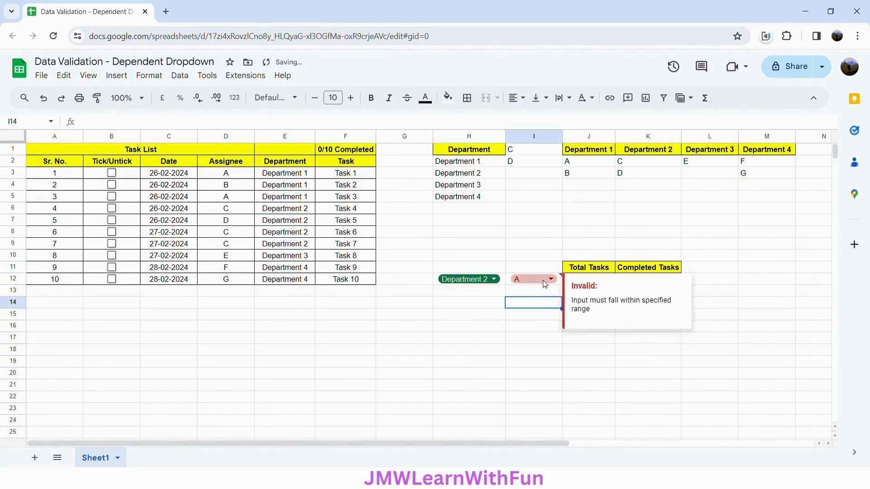
pyautogui.click(543, 280)
pyautogui.click(533, 299)
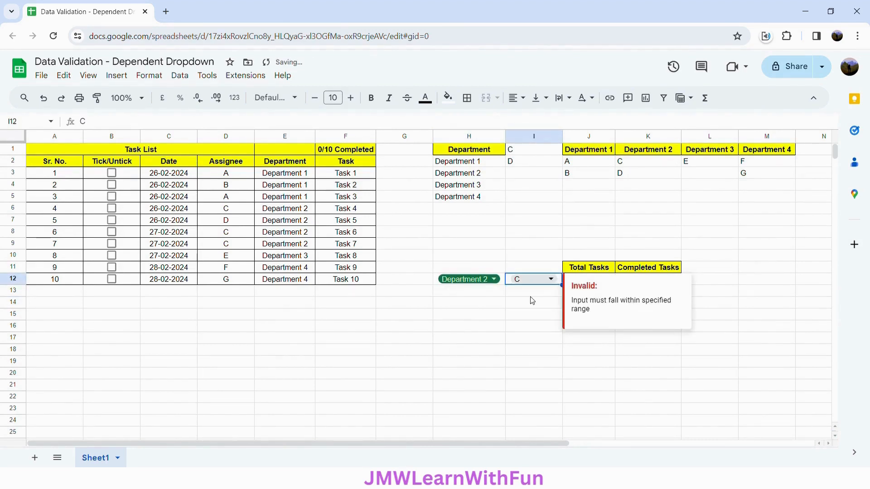
pyautogui.click(536, 314)
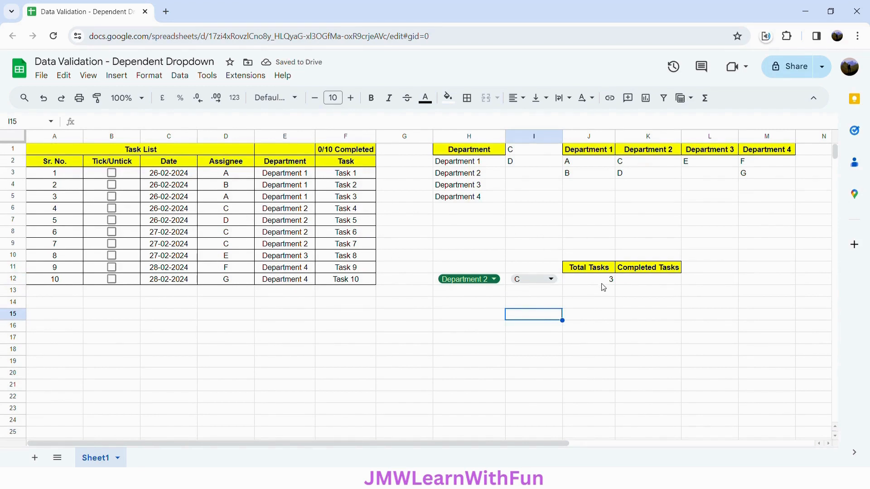
pyautogui.click(258, 209)
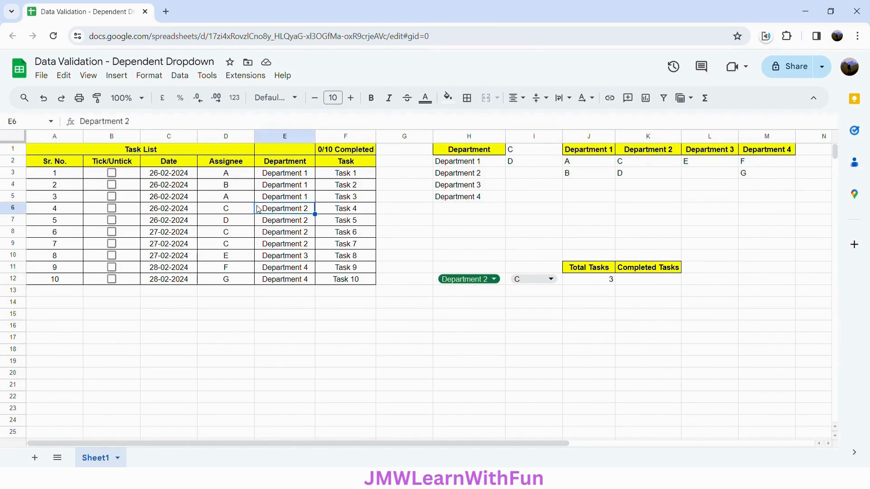
pyautogui.click(229, 211)
pyautogui.moveTo(233, 236); pyautogui.dragTo(234, 248)
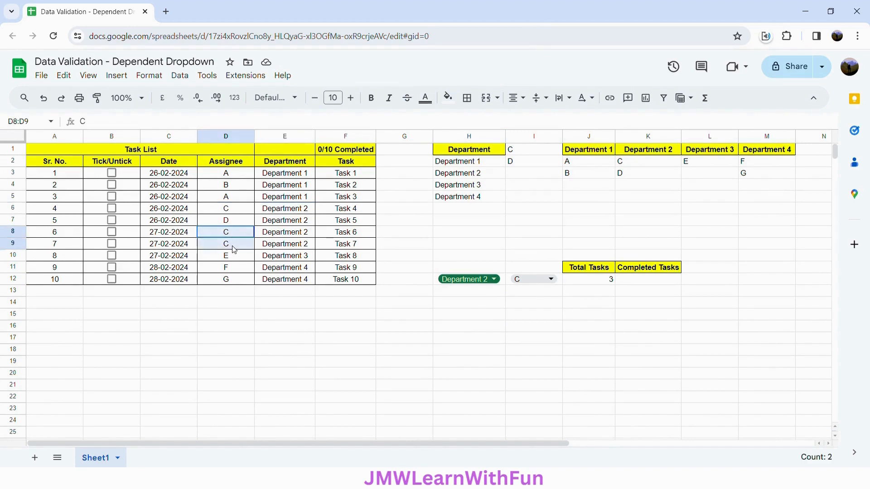
pyautogui.click(543, 303)
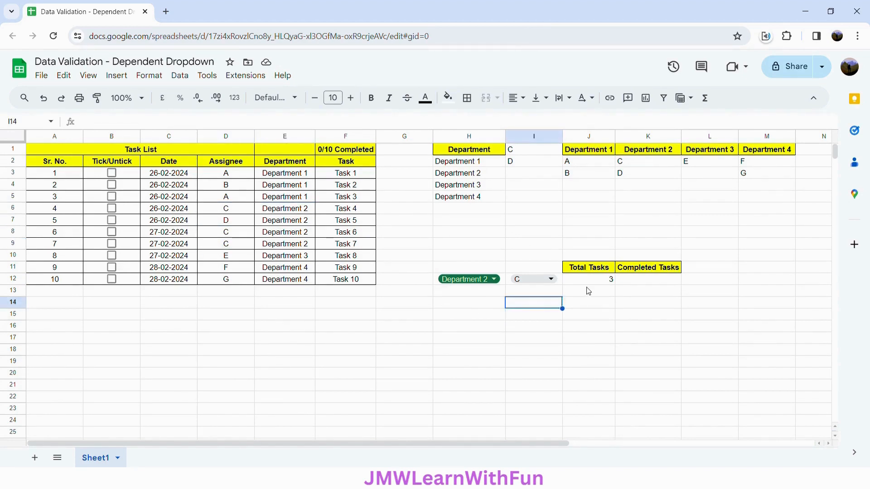
# Copy the COUNTIFS formula from J12 into K12 under Completed Tasks
pyautogui.click(638, 283)
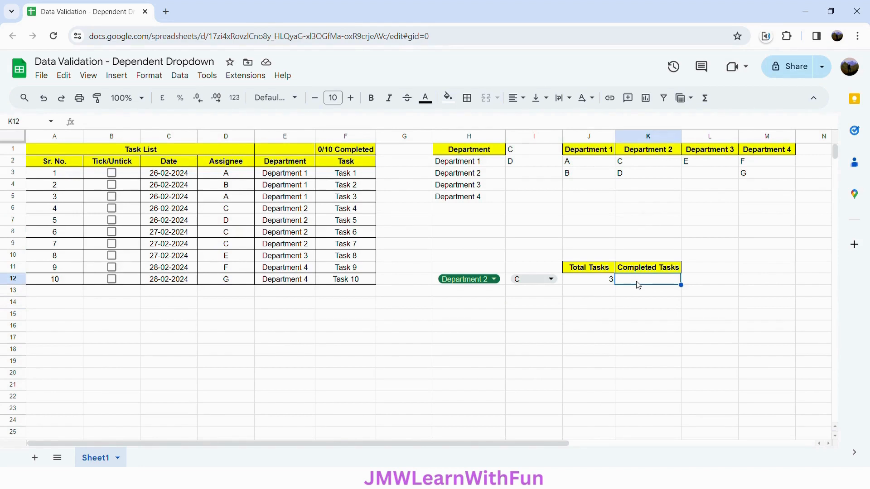
pyautogui.click(607, 283)
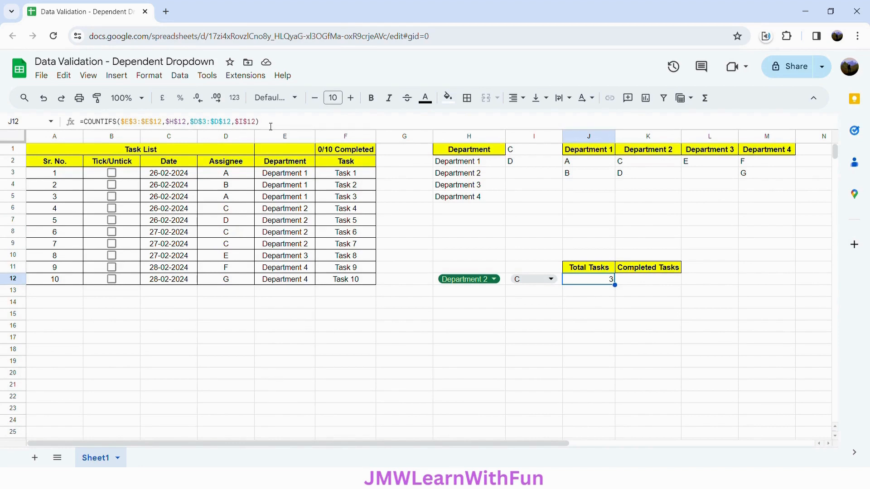
pyautogui.moveTo(270, 126); pyautogui.dragTo(85, 116)
pyautogui.hotkey('ctrl', 'c')
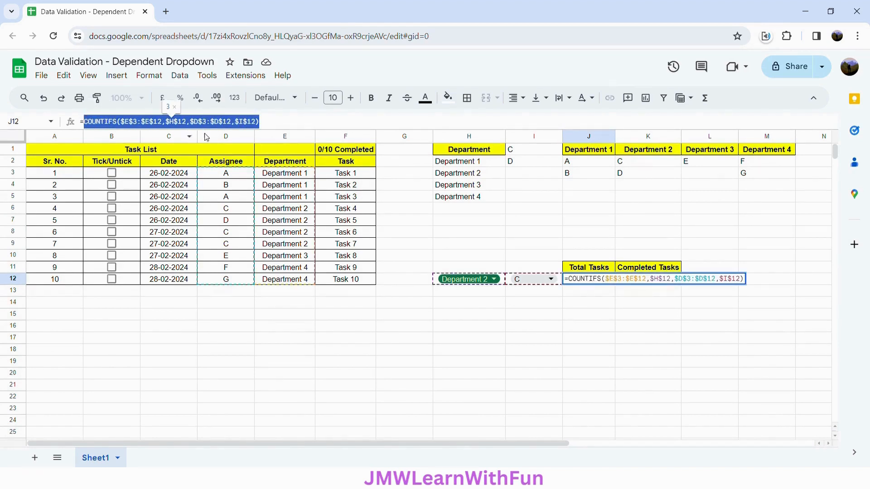
pyautogui.click(538, 329)
pyautogui.click(636, 282)
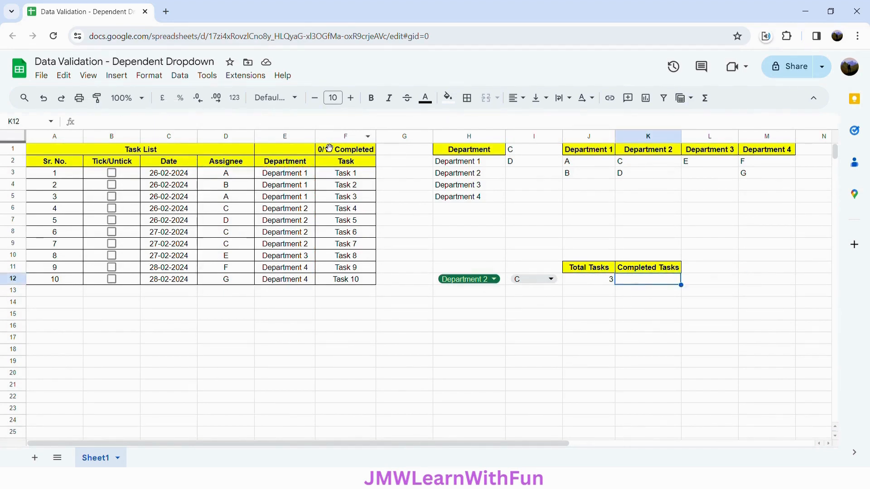
pyautogui.click(284, 122)
pyautogui.write('=')
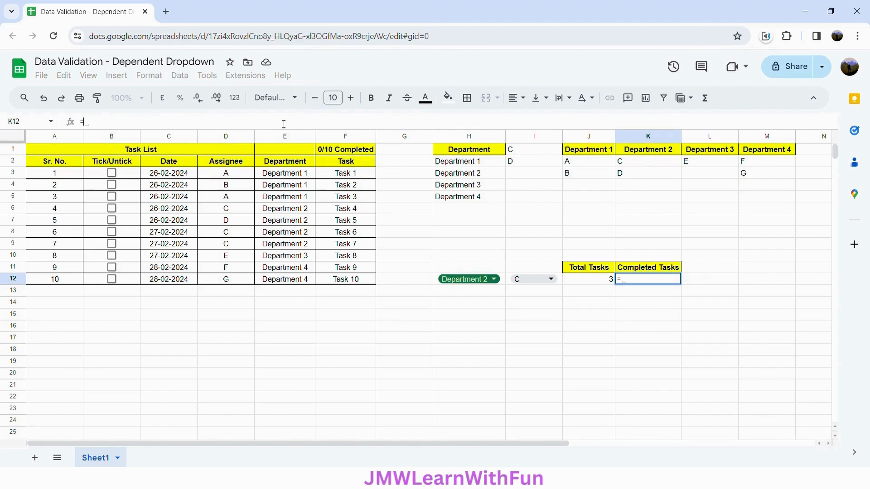
pyautogui.hotkey('ctrl', 'v')
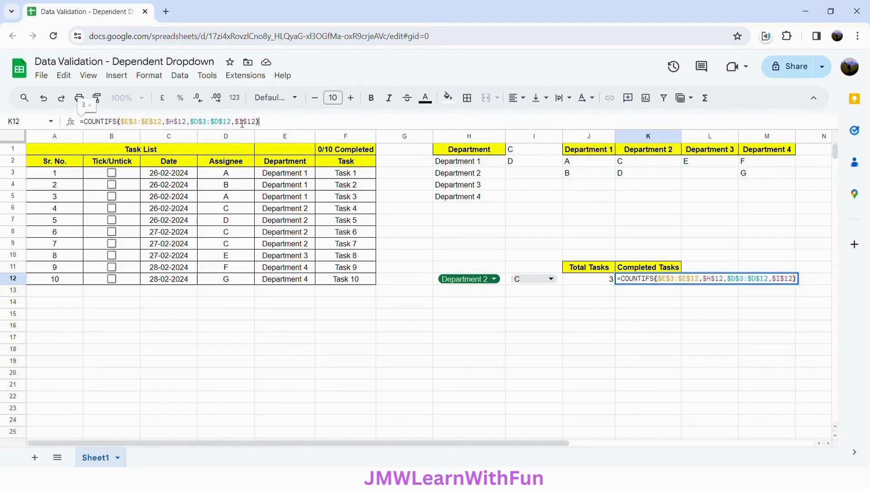
# Extend the K12 formula with the absolute Tick/Untick range $B$3:$B$12 as a third criteria range
pyautogui.click(258, 126)
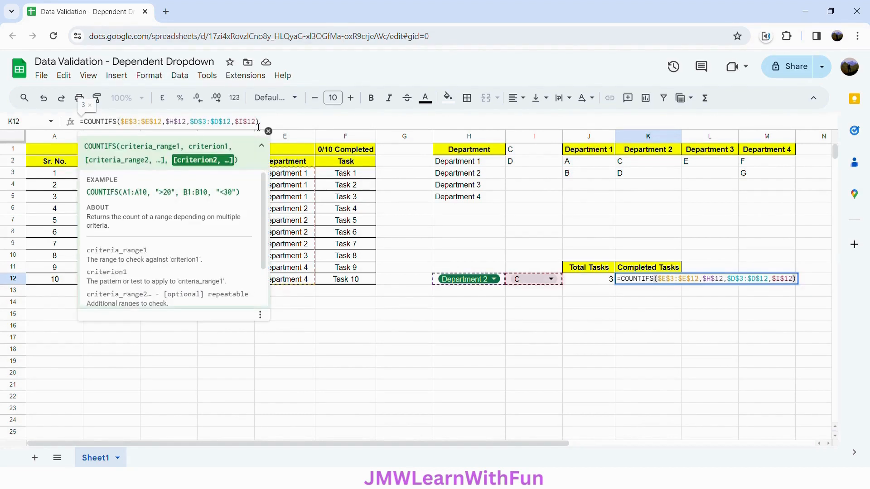
pyautogui.write(',')
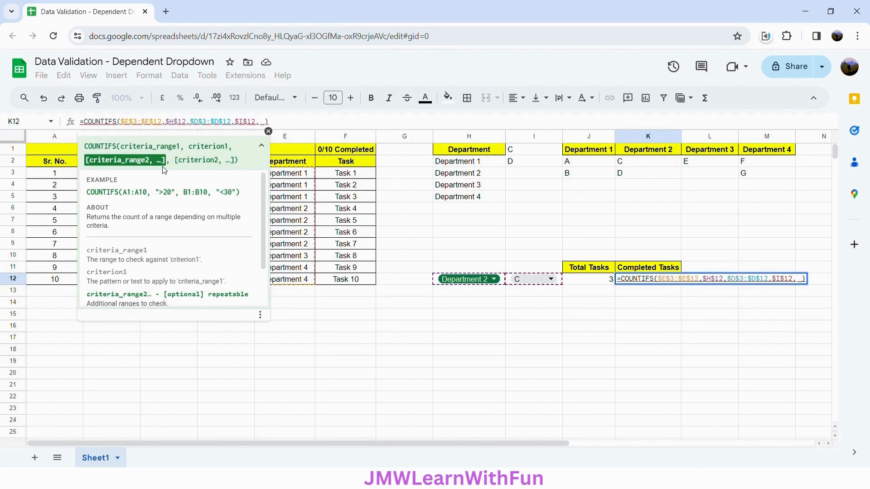
pyautogui.click(261, 146)
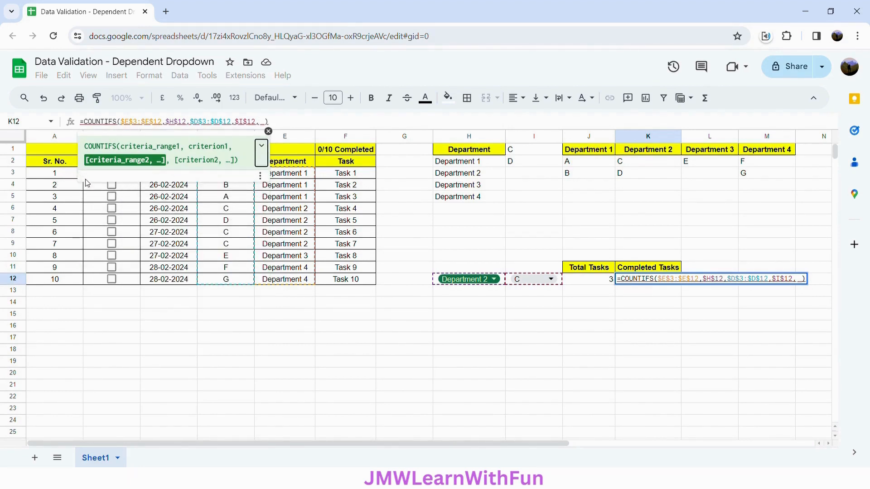
pyautogui.click(91, 189)
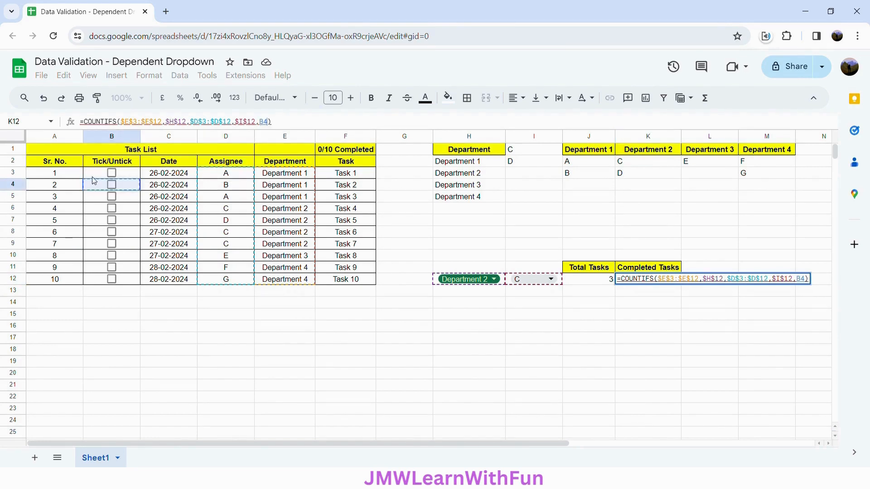
pyautogui.moveTo(95, 176); pyautogui.dragTo(106, 282)
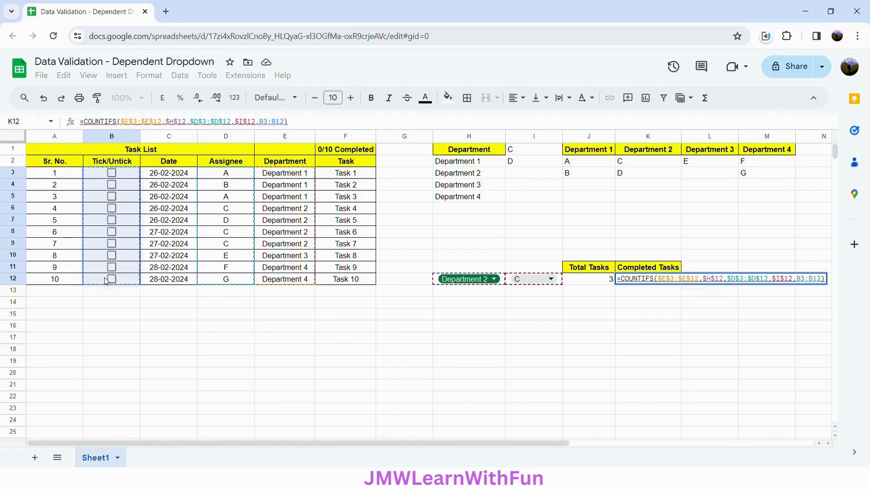
pyautogui.press('F4')
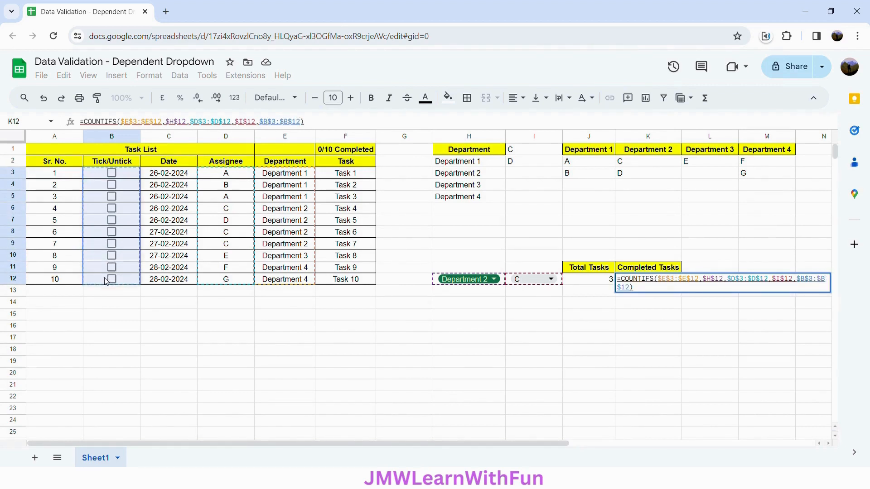
# Try to finish the K12 formula with the condition ="Completed" on the checkbox range, and check the values behind Task 1's checkbox
pyautogui.write('=')
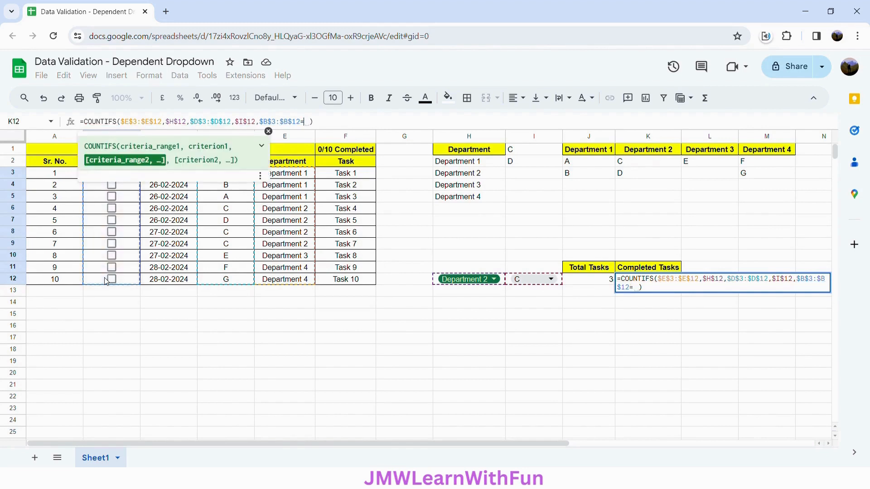
pyautogui.write('"')
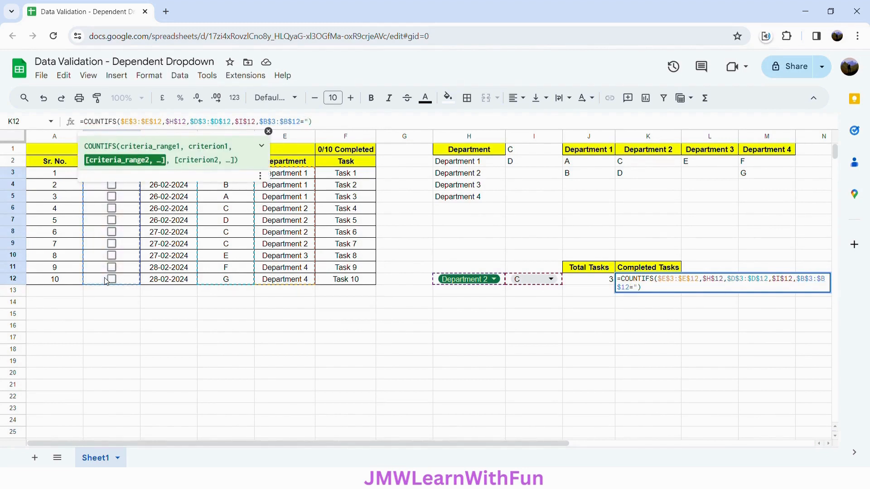
pyautogui.write('Completed"')
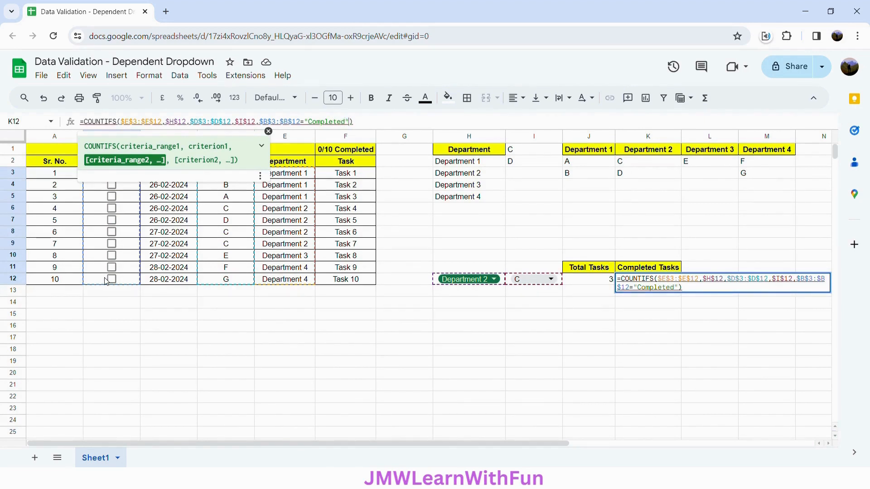
pyautogui.press('Return')
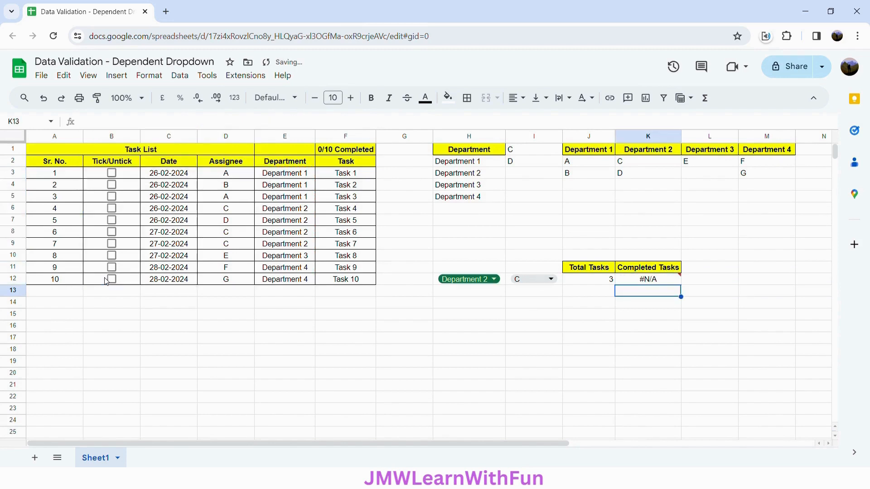
pyautogui.click(113, 176)
pyautogui.click(114, 176)
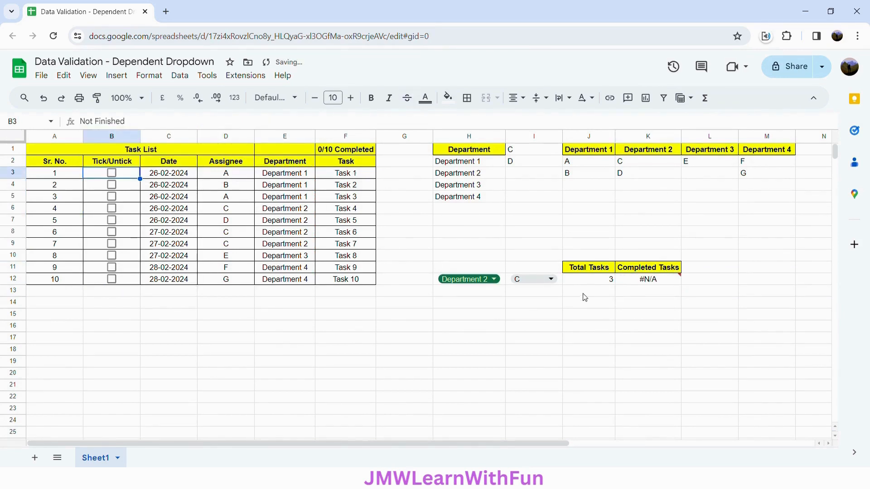
# Replace the equals sign before "Completed" in the K12 formula with a comma so the range and criterion form a pair
pyautogui.click(642, 284)
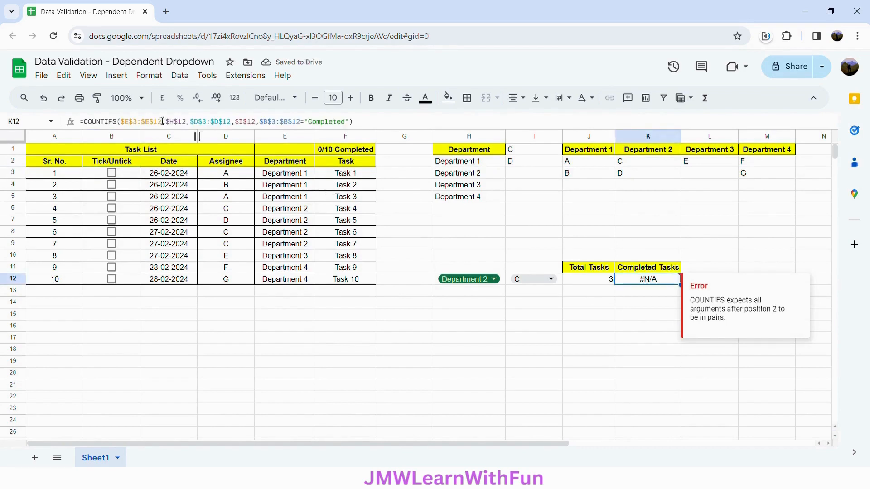
pyautogui.click(308, 126)
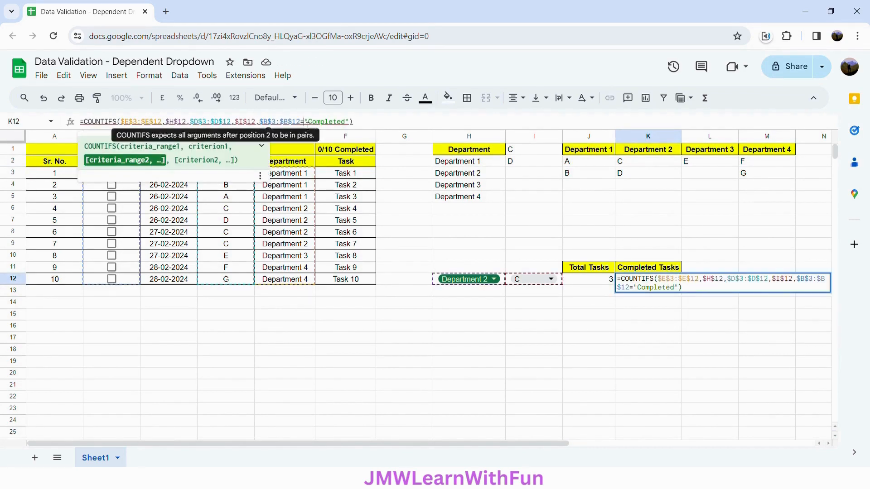
pyautogui.press('BackSpace')
pyautogui.write(',')
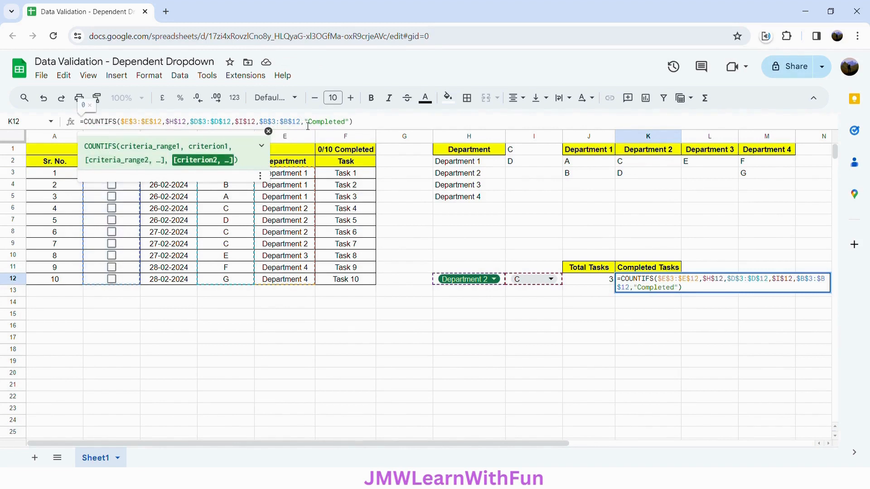
pyautogui.press('Return')
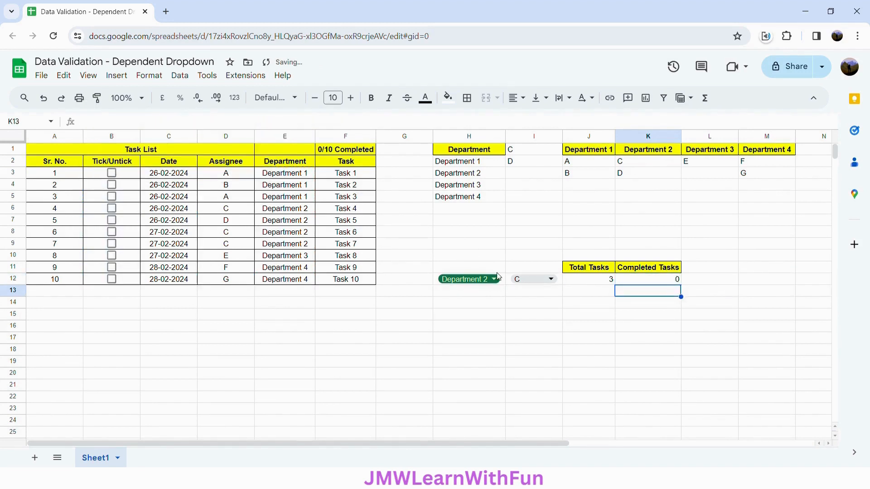
pyautogui.click(658, 281)
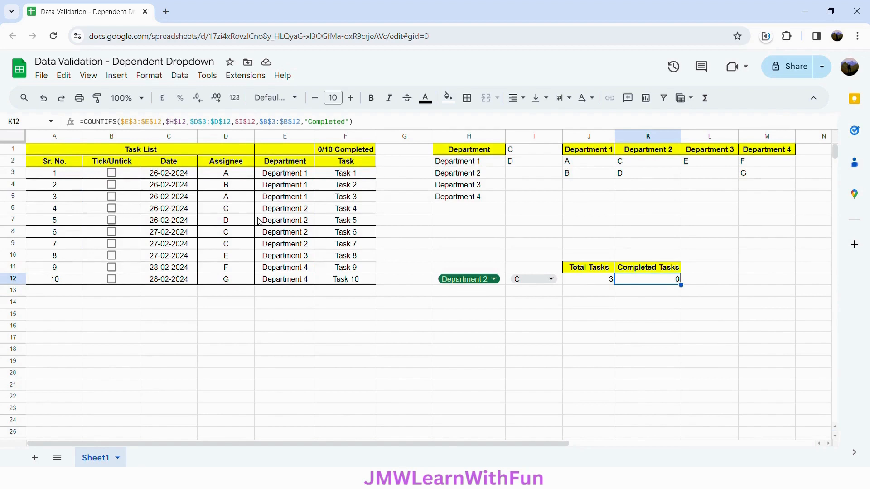
# Test the Completed Tasks formula by ticking Tasks 4, 6 and 7 for assignee C, and untick all three again
pyautogui.click(112, 212)
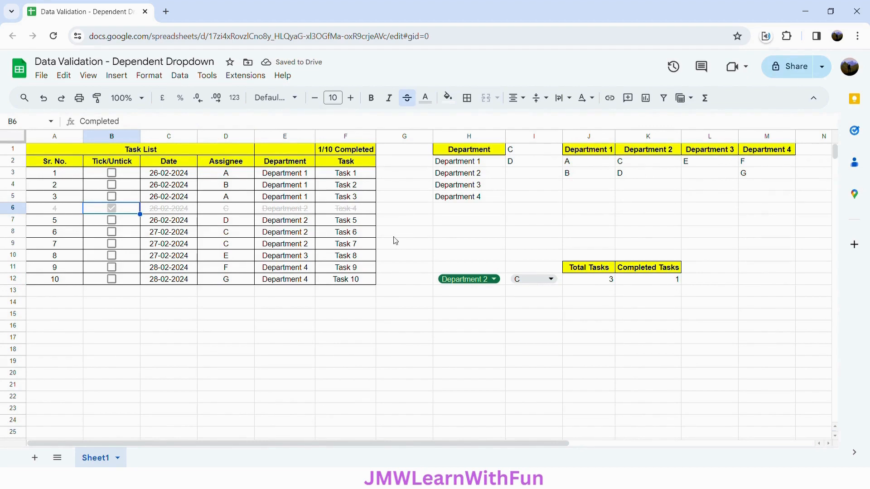
pyautogui.click(111, 232)
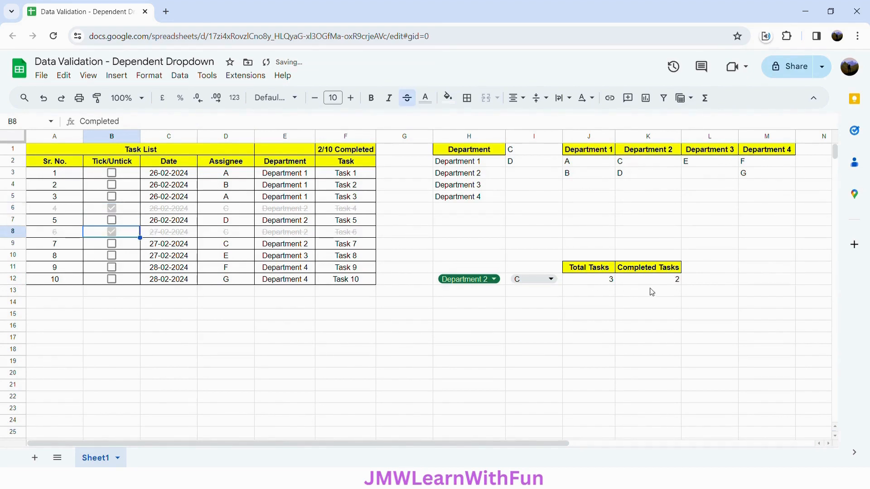
pyautogui.click(112, 244)
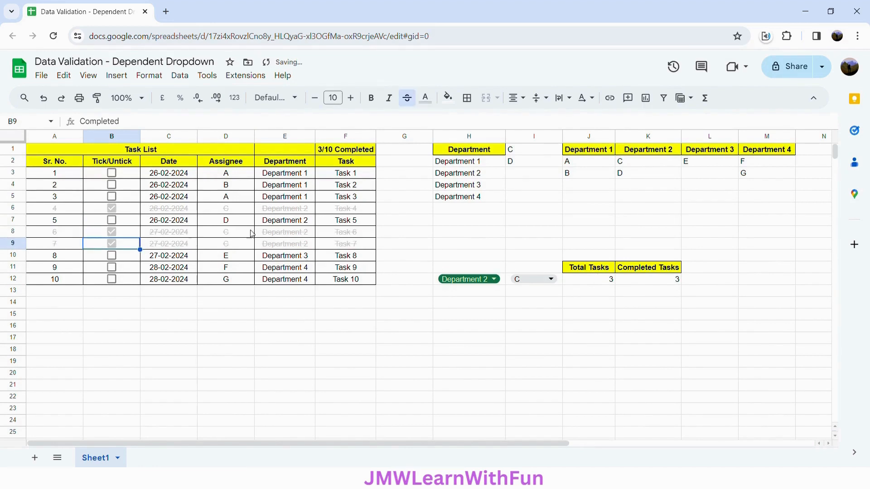
pyautogui.click(112, 247)
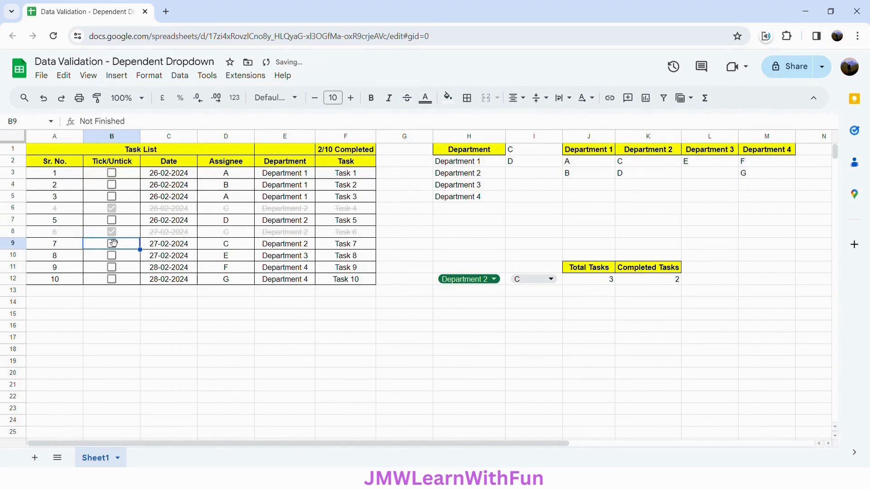
pyautogui.click(109, 233)
pyautogui.click(111, 211)
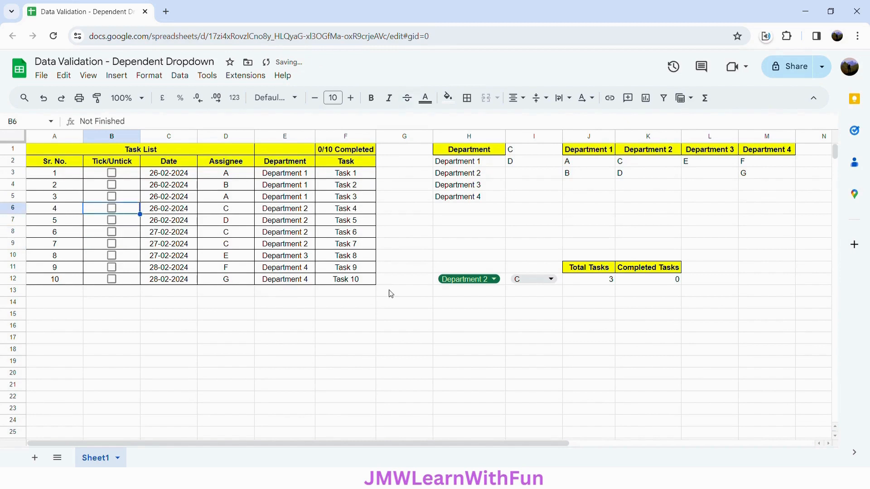
# Choose Department 1 in H12 and assignee A in I12, and check the Total Tasks cell
pyautogui.click(491, 279)
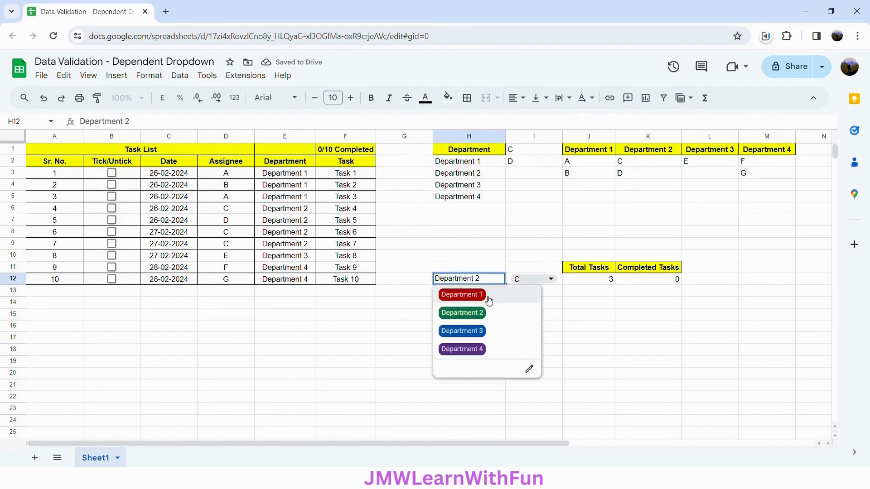
pyautogui.click(487, 297)
pyautogui.click(542, 283)
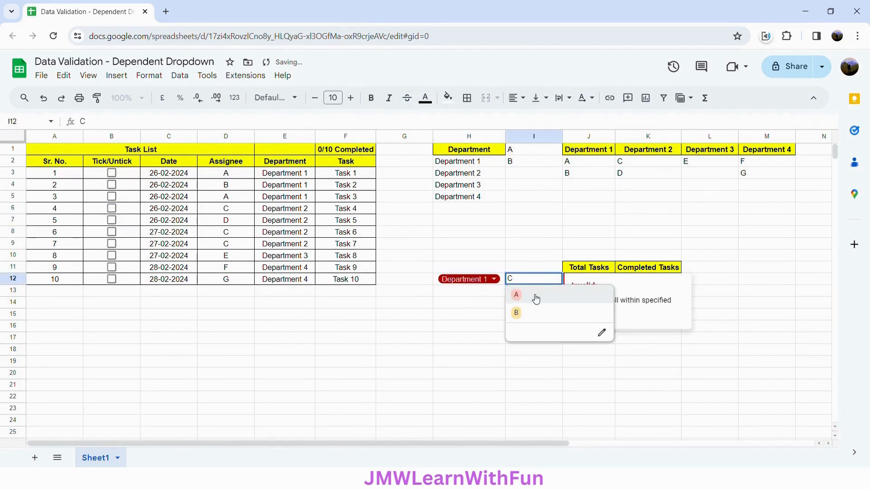
pyautogui.click(535, 297)
pyautogui.click(532, 294)
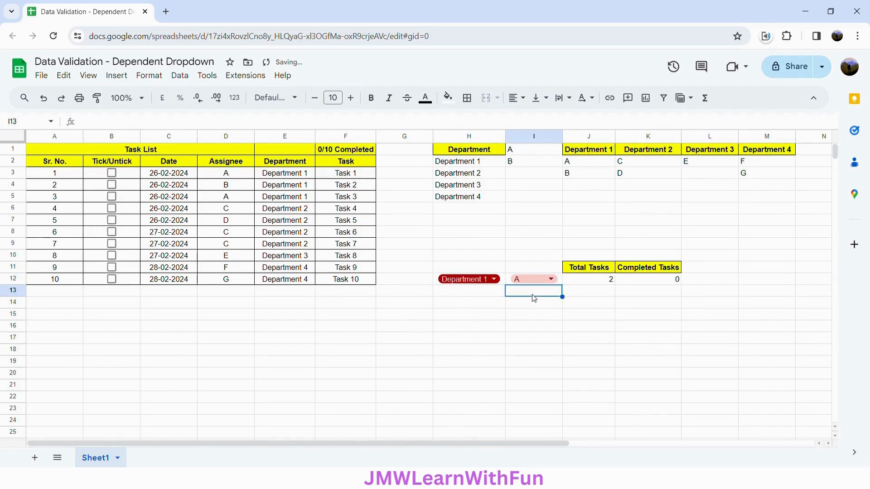
pyautogui.click(595, 283)
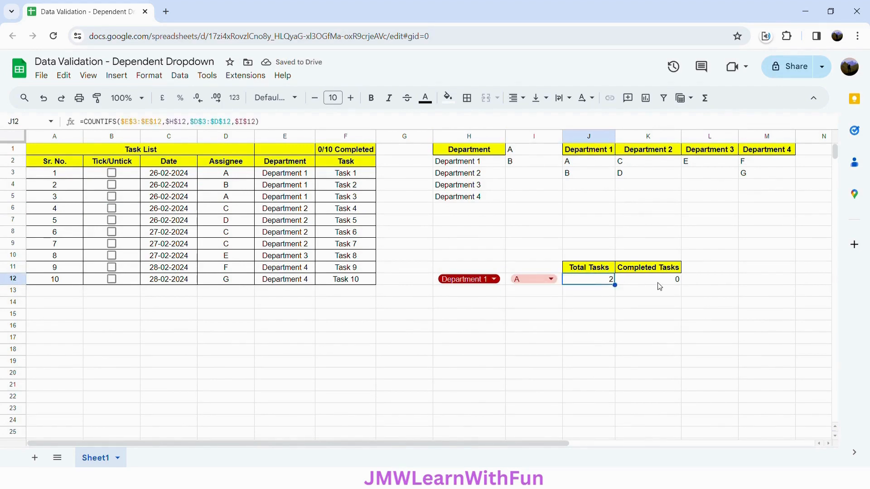
# Test the completed count for assignee A by ticking Tasks 1 and 3, and untick both again
pyautogui.click(112, 174)
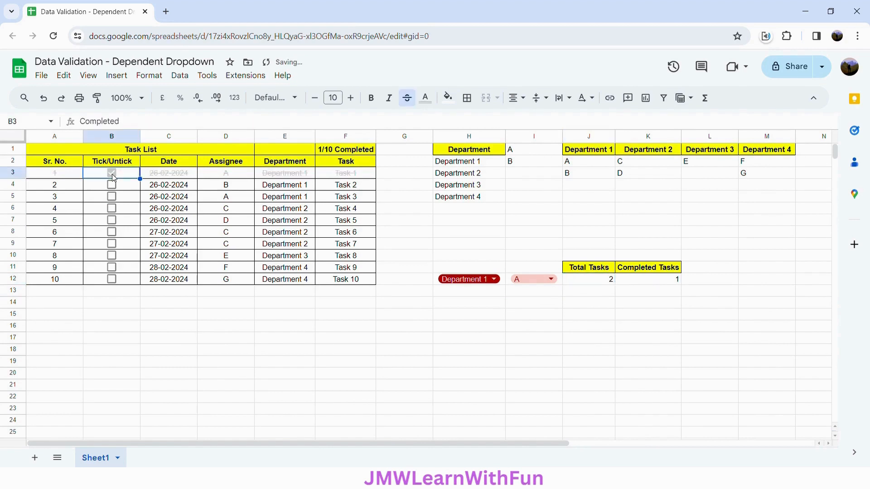
pyautogui.click(112, 197)
pyautogui.click(112, 199)
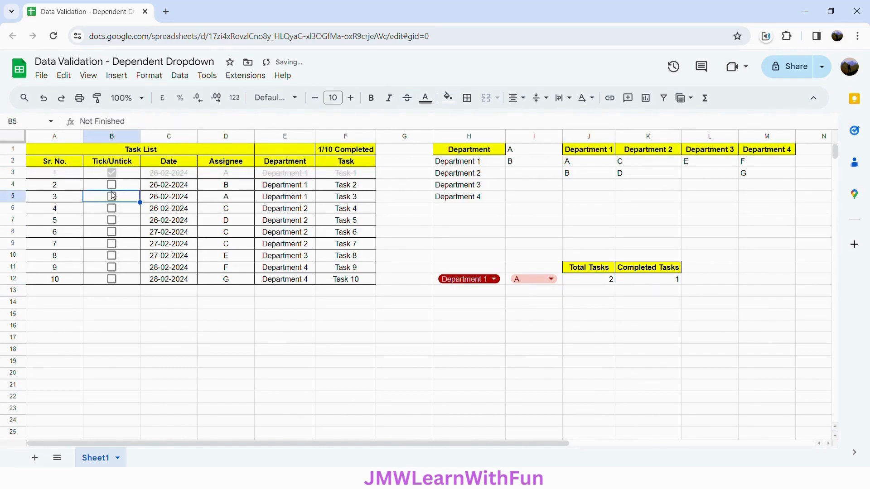
pyautogui.click(112, 174)
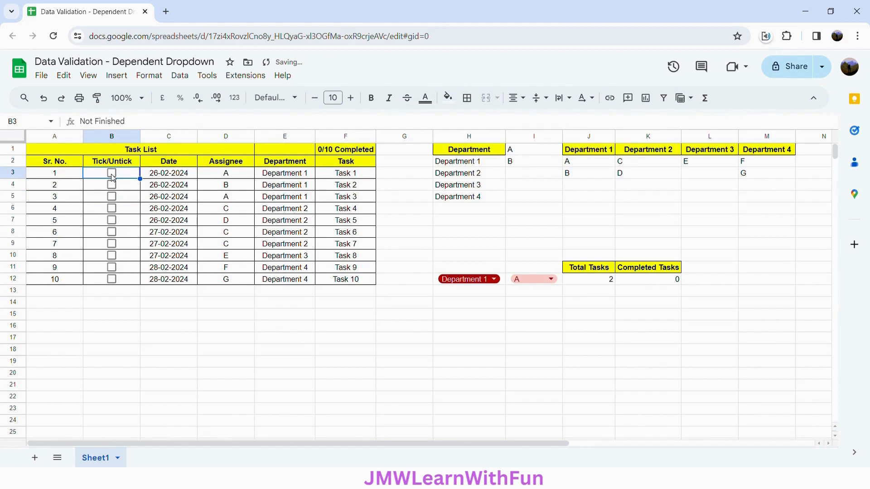
# Choose assignee B in I12 for Department 1, and test the completed count by ticking and unticking Task 2
pyautogui.click(493, 280)
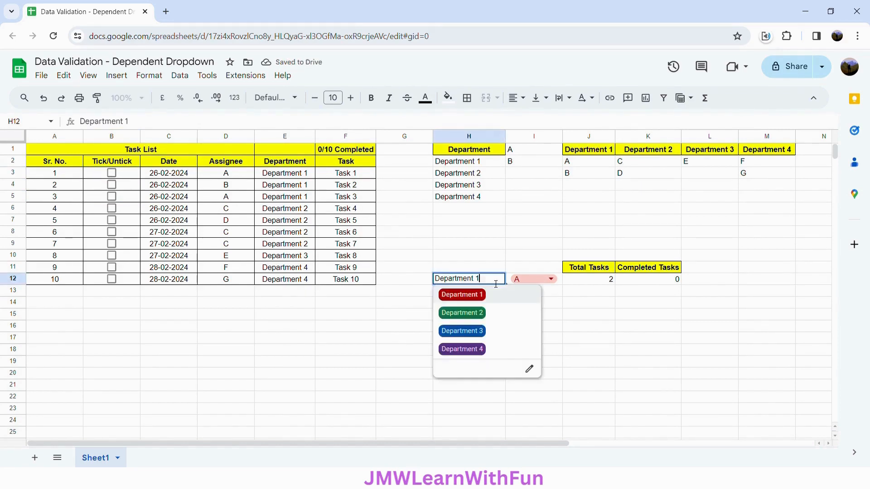
pyautogui.click(535, 280)
pyautogui.click(530, 318)
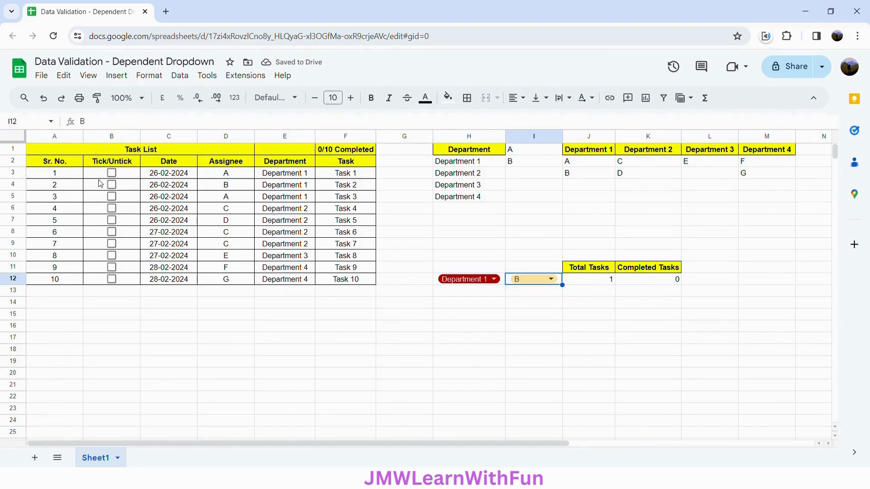
pyautogui.click(112, 185)
pyautogui.click(112, 186)
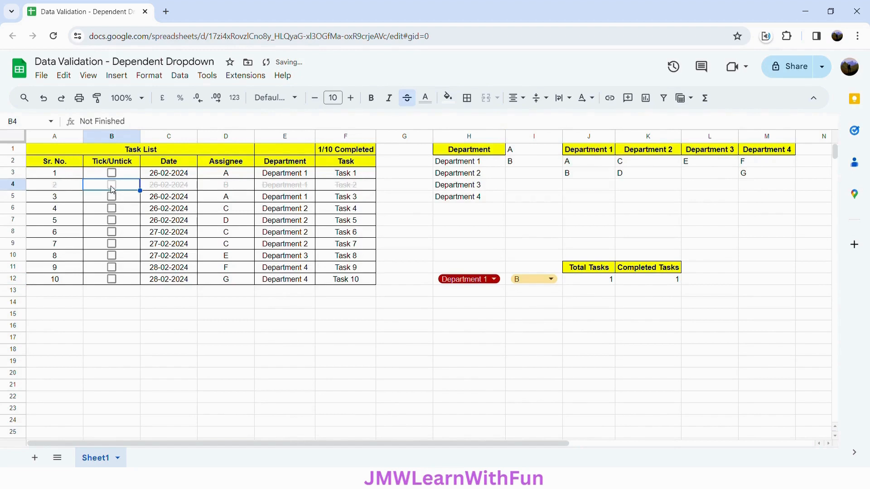
pyautogui.click(419, 283)
# Switch the selection to Department 2 and assignee D, and test the completed count by ticking and unticking Task 5
pyautogui.click(462, 281)
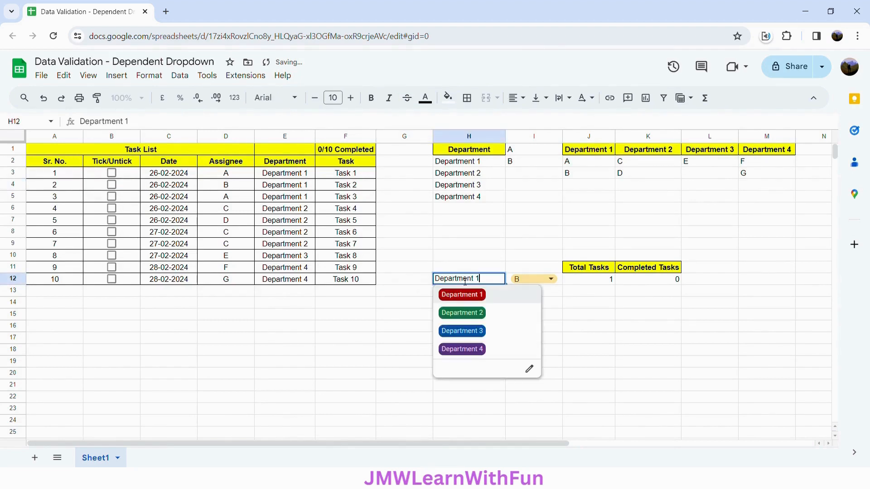
pyautogui.click(471, 314)
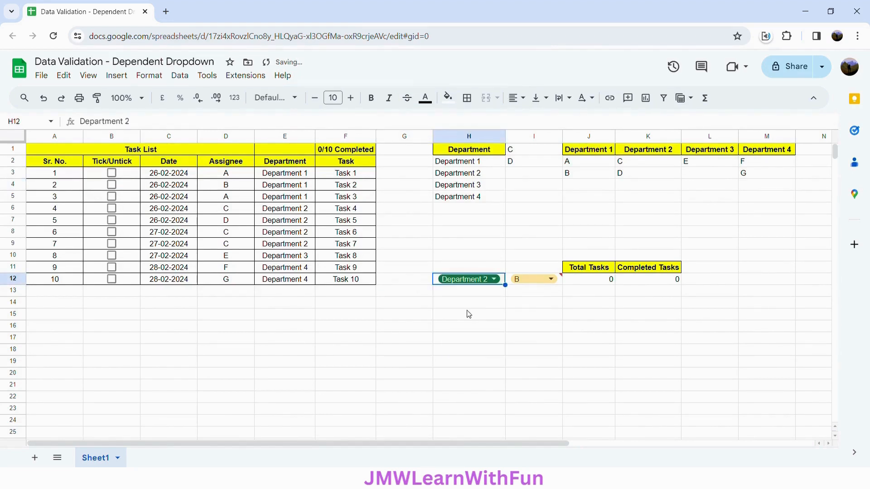
pyautogui.click(536, 279)
pyautogui.click(517, 313)
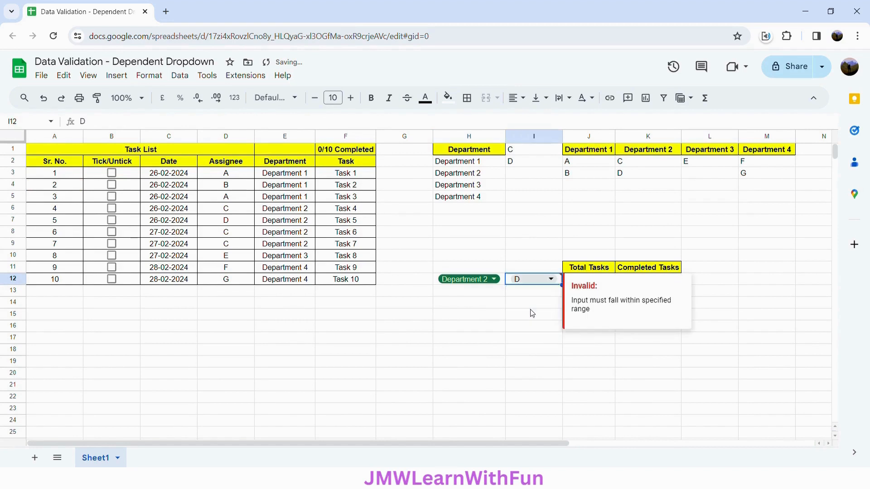
pyautogui.click(535, 315)
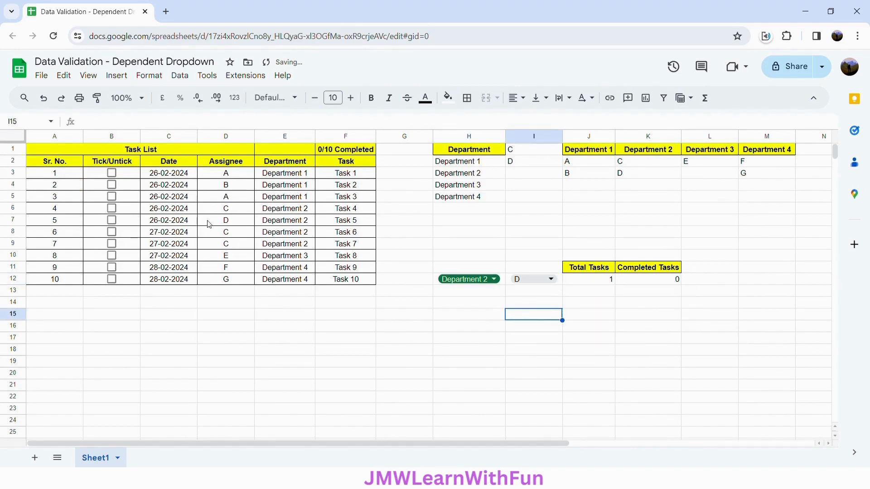
pyautogui.click(112, 221)
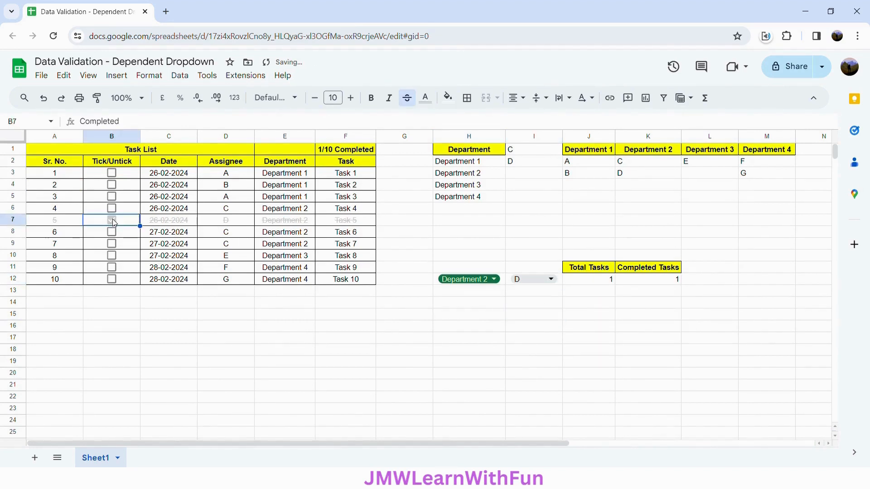
pyautogui.click(112, 220)
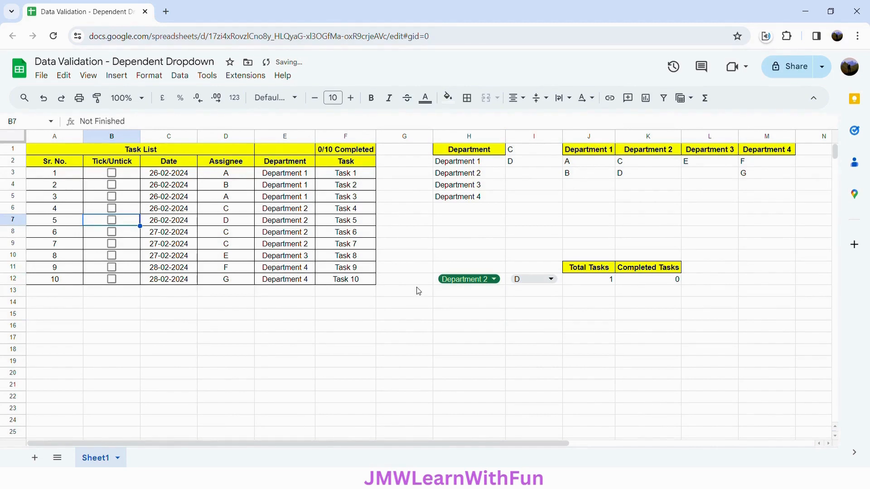
# Switch the selection to Department 3 and assignee E, and test the completed count by ticking and unticking Task 8
pyautogui.click(496, 280)
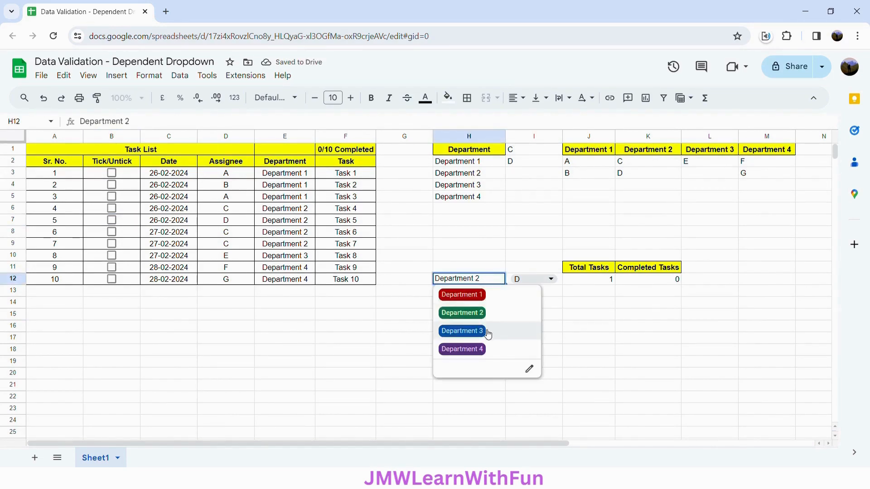
pyautogui.click(462, 331)
pyautogui.click(543, 284)
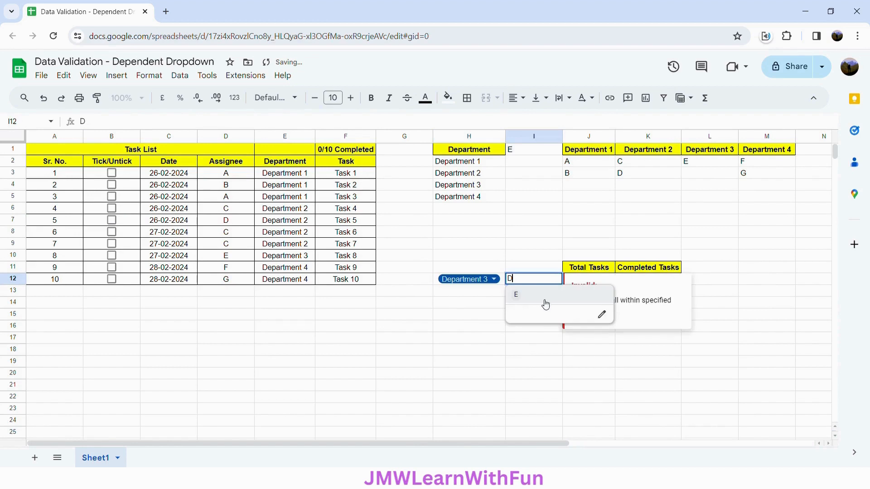
pyautogui.click(543, 302)
pyautogui.click(543, 303)
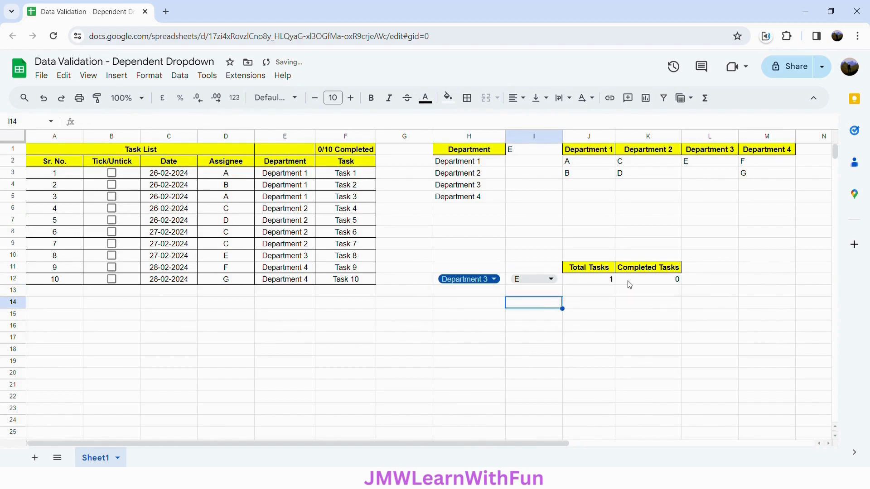
pyautogui.click(113, 257)
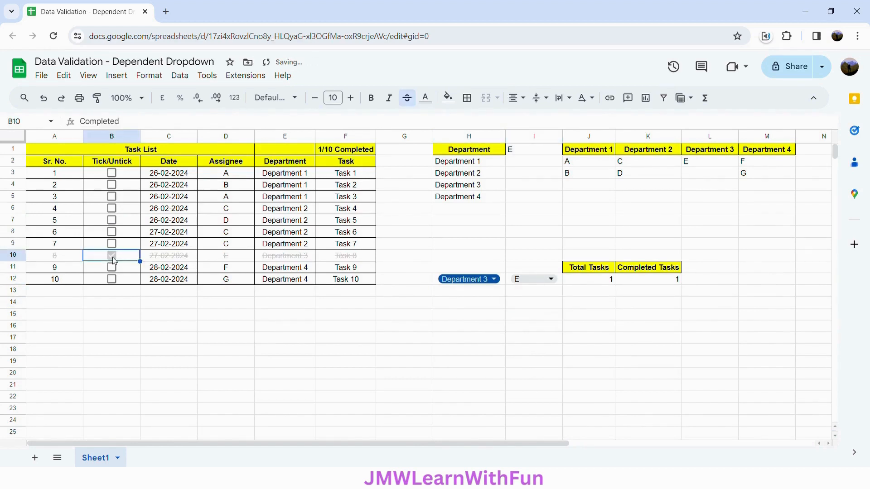
pyautogui.click(113, 257)
# Switch the selection to Department 4 and assignee F, and test the completed count by ticking and unticking Task 9
pyautogui.click(494, 279)
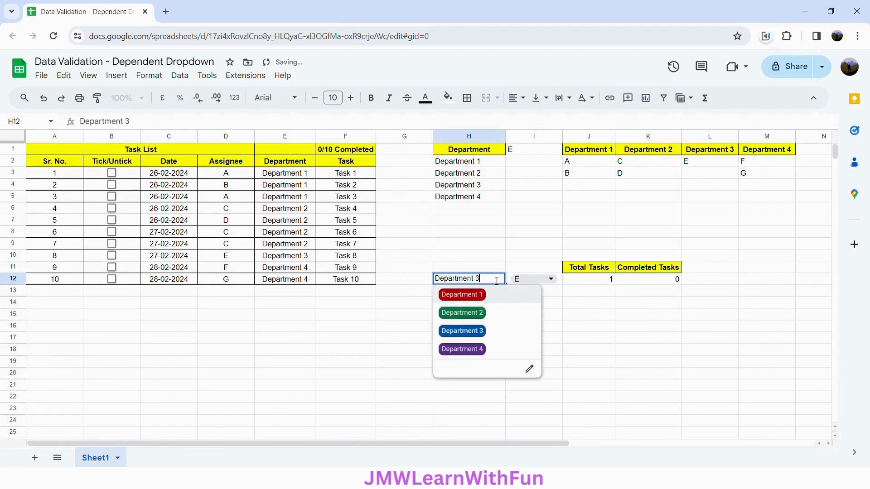
pyautogui.click(482, 350)
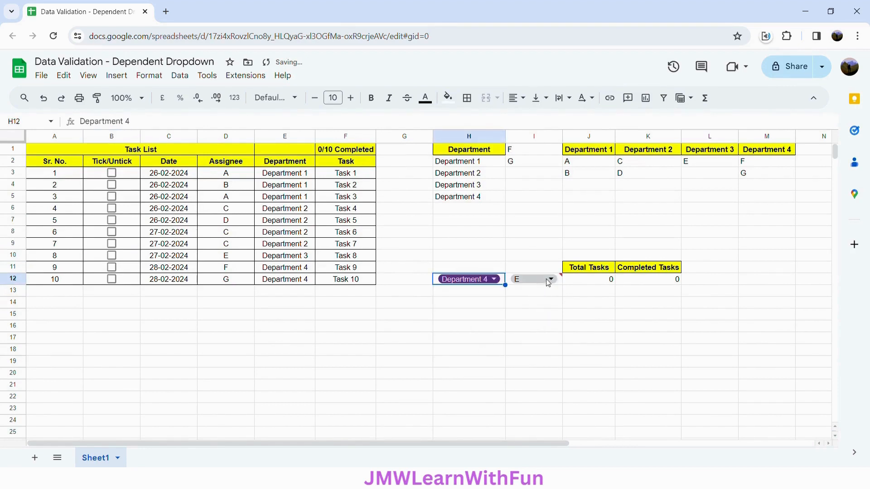
pyautogui.click(550, 279)
pyautogui.click(544, 303)
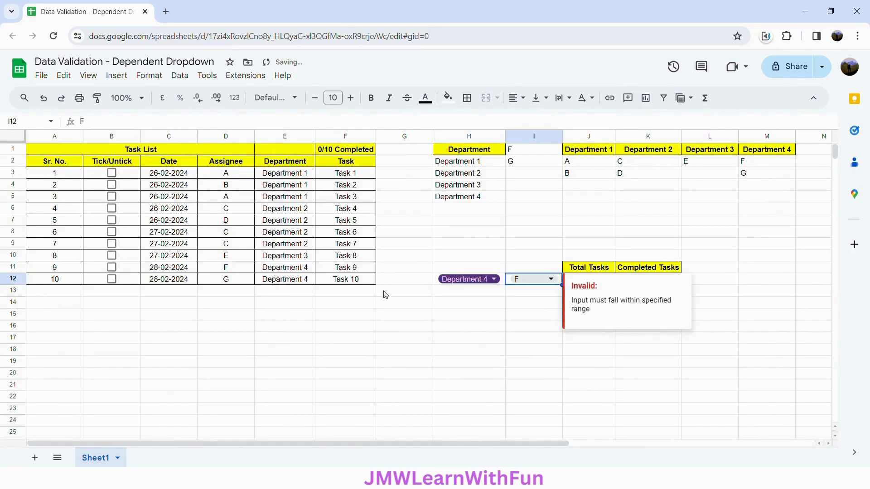
pyautogui.click(399, 315)
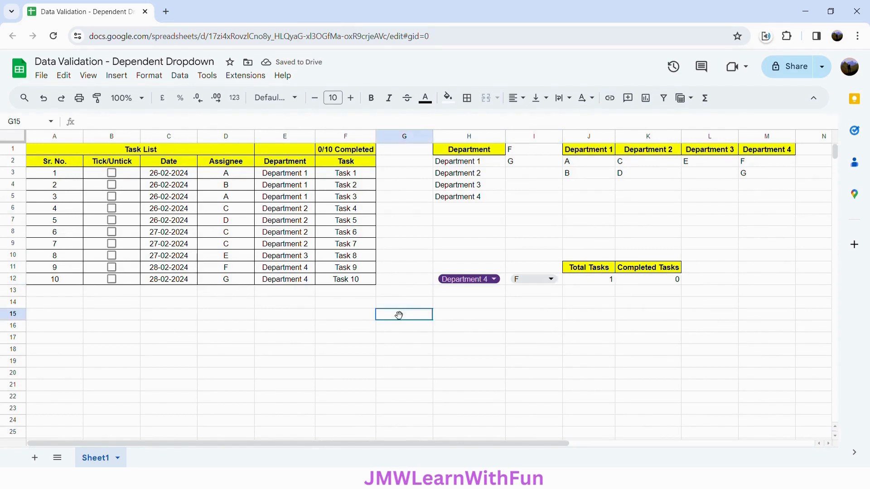
pyautogui.click(112, 267)
pyautogui.click(113, 268)
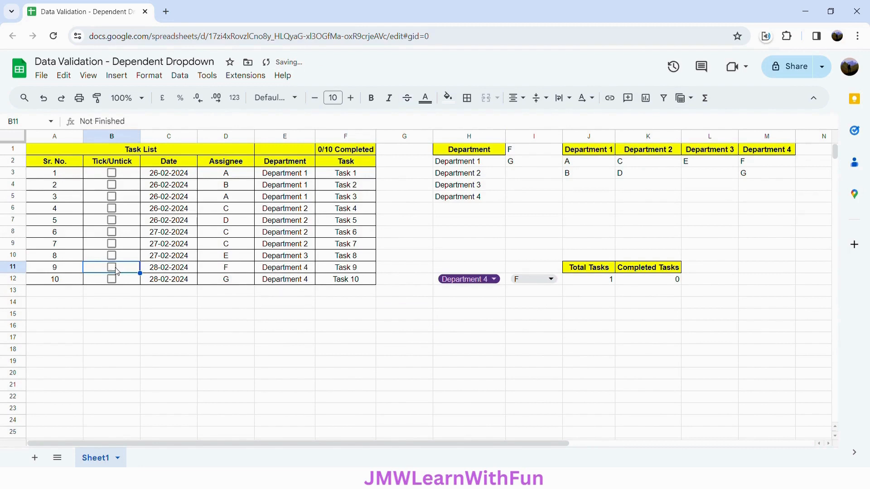
# Choose assignee G in I12 for Department 4, and test the completed count by ticking and unticking Task 10
pyautogui.click(525, 279)
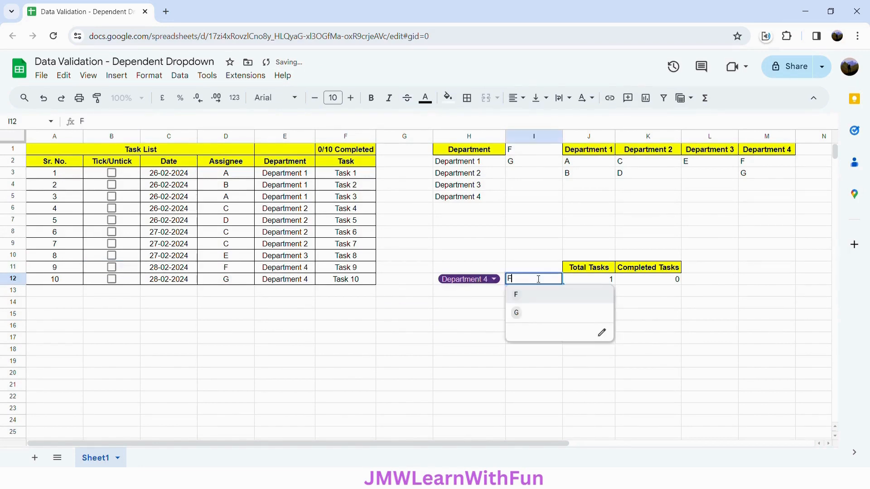
pyautogui.click(538, 311)
pyautogui.click(536, 309)
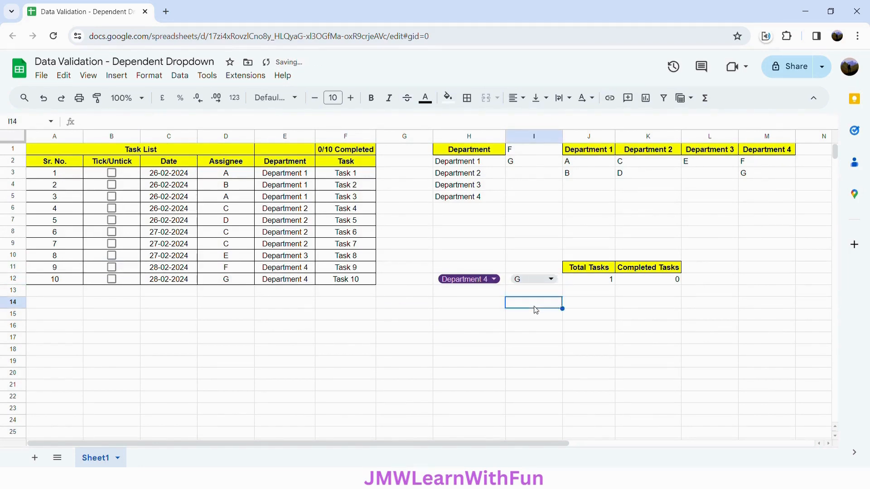
pyautogui.click(112, 279)
pyautogui.click(113, 280)
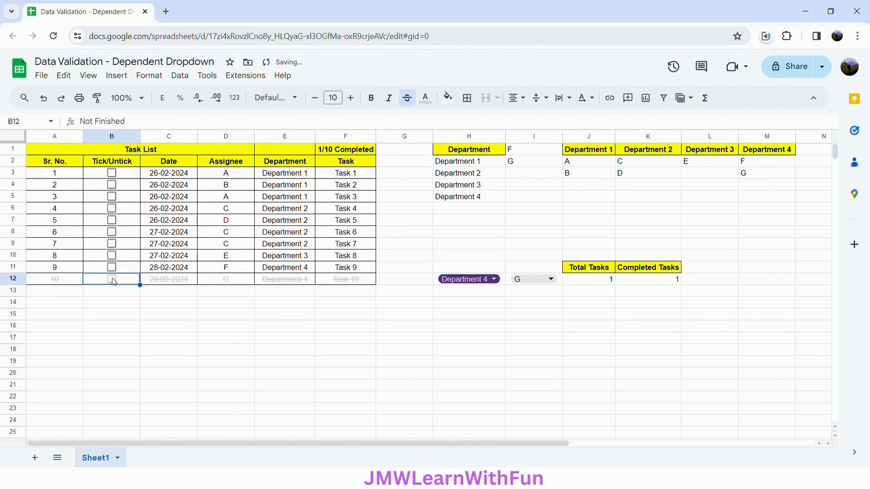
# Set the department dropdown in H12 to Department 1 and the assignee dropdown in I12 to A
pyautogui.click(485, 281)
pyautogui.click(486, 293)
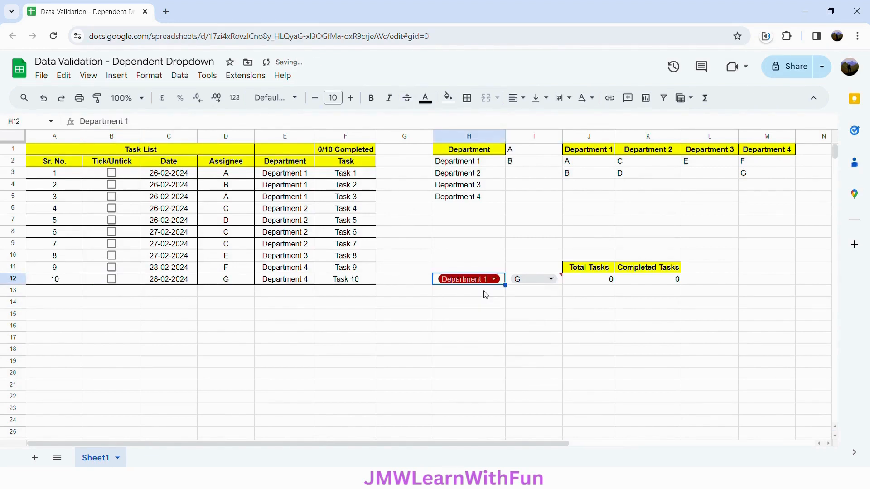
pyautogui.click(551, 280)
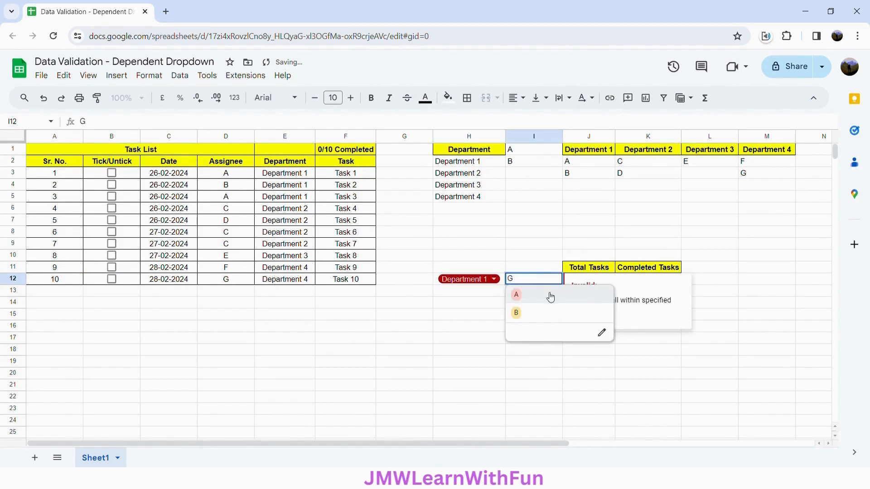
pyautogui.click(551, 296)
# Mark assignee A's Tasks 1 and 3 as completed in the task list
pyautogui.click(112, 174)
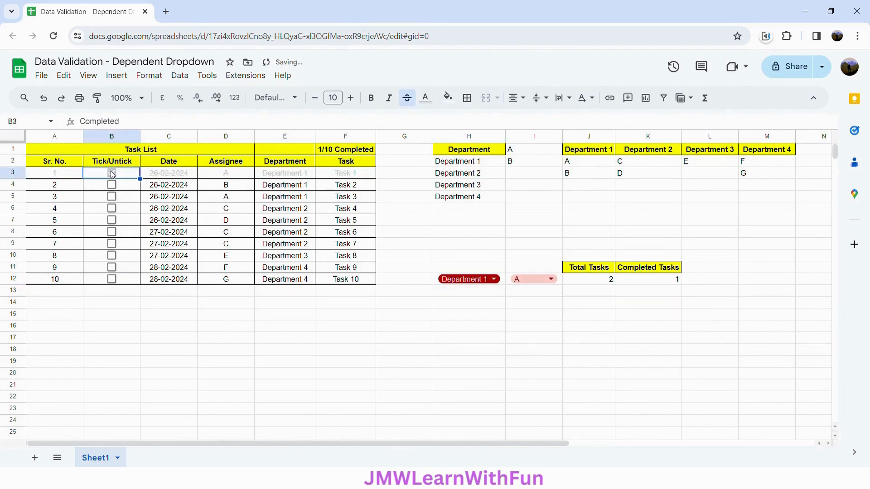
pyautogui.click(112, 196)
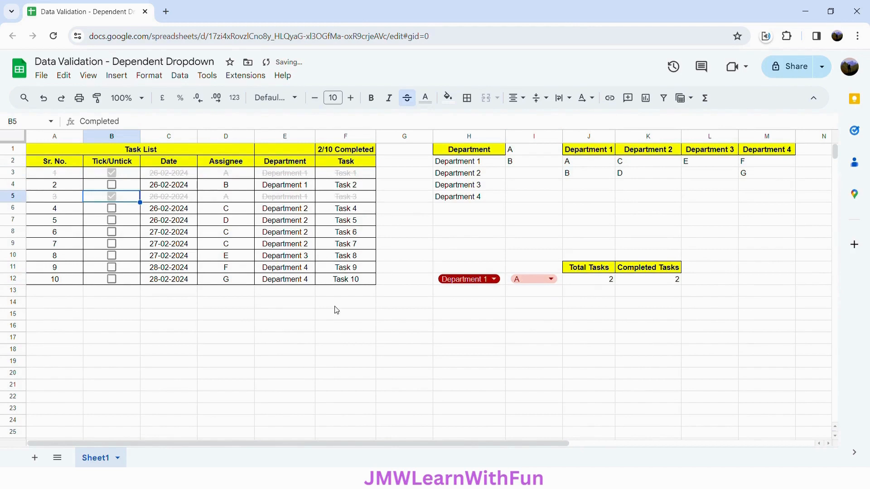
pyautogui.click(471, 327)
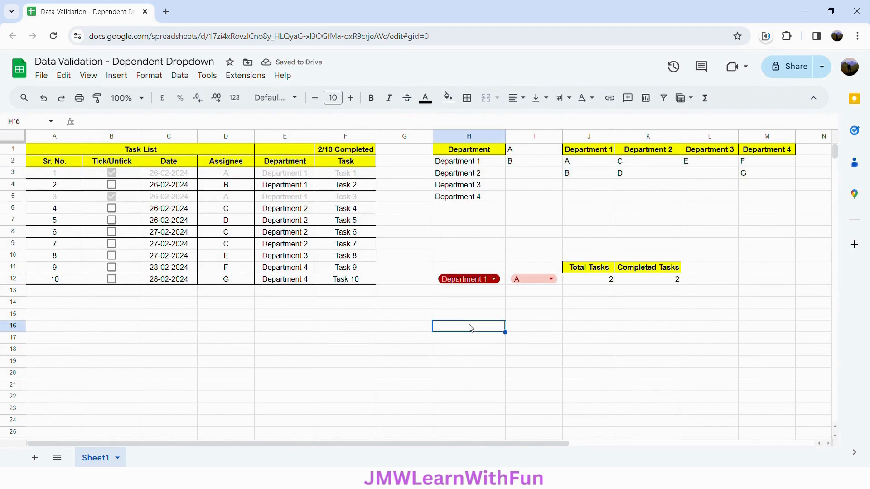